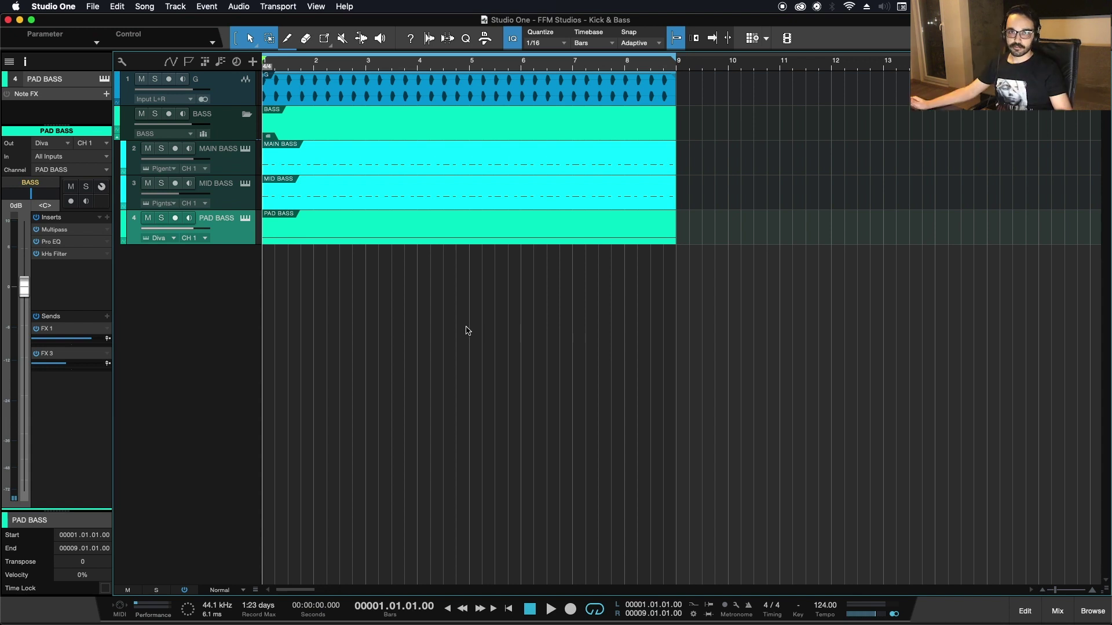
Step: Play the full kick and bass loop and listen to it with the inserts switched off
key(space)
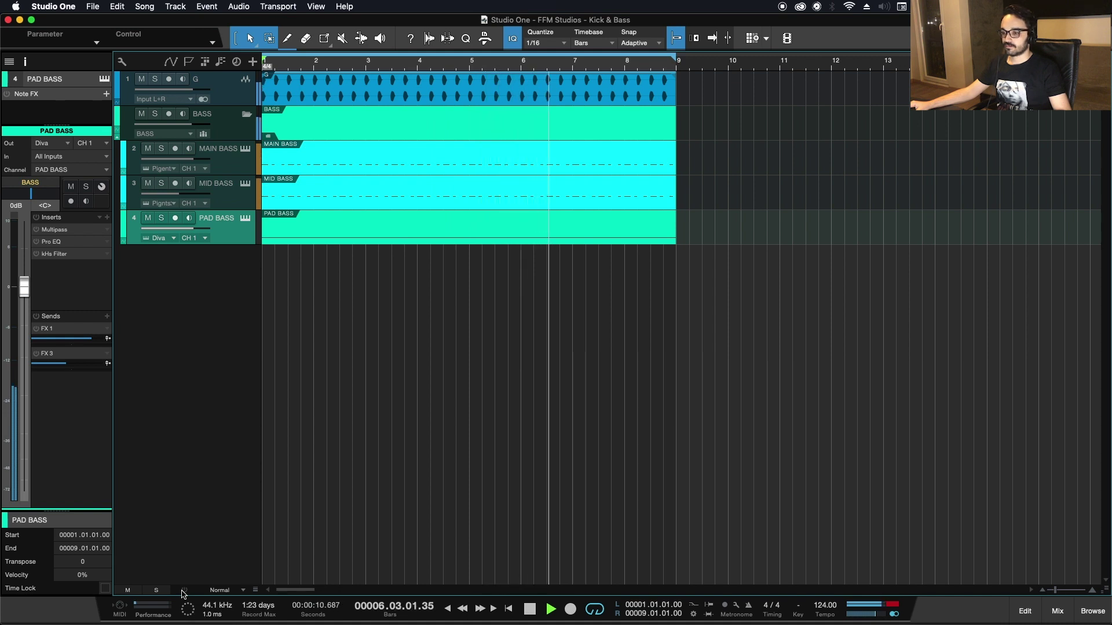
key(space)
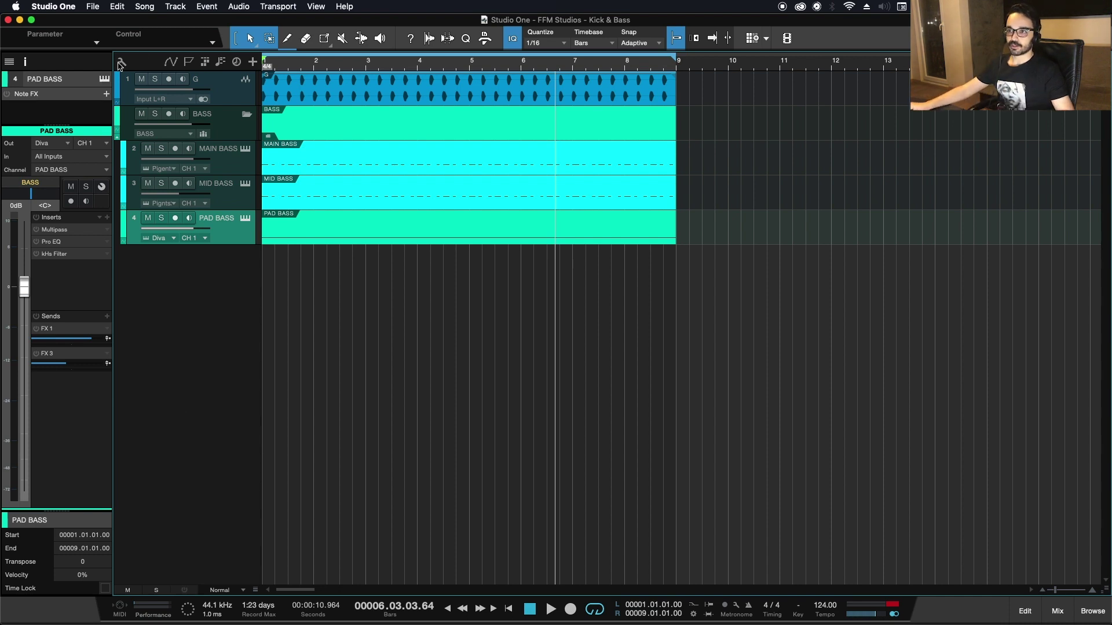
Step: Solo the kick track G, enlarge the timeline and play the kick without its inserts
click(220, 94)
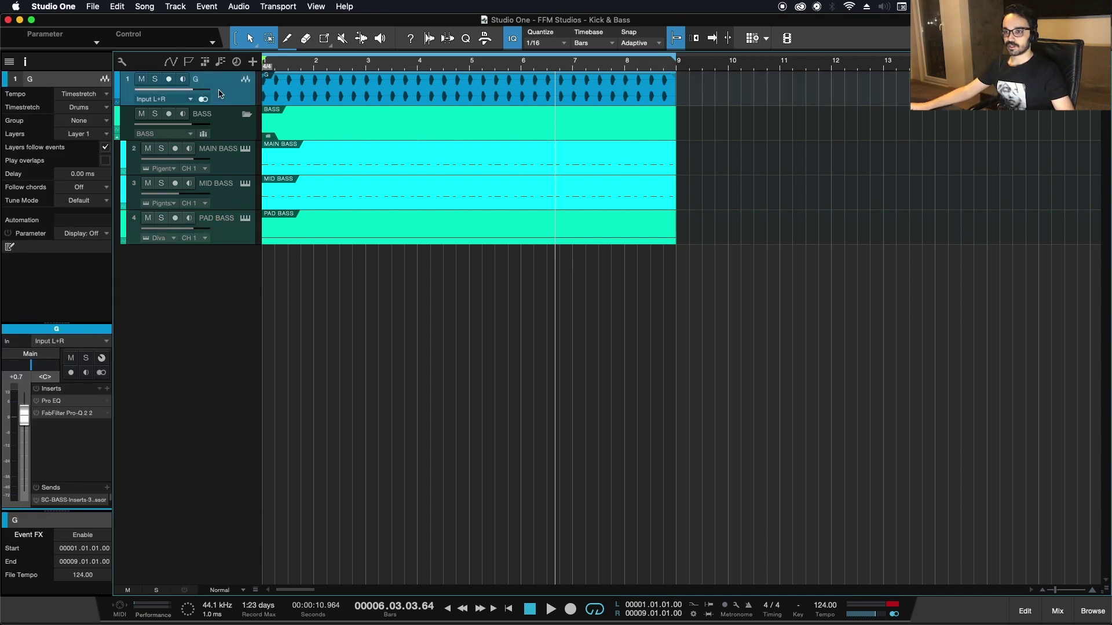
click(155, 79)
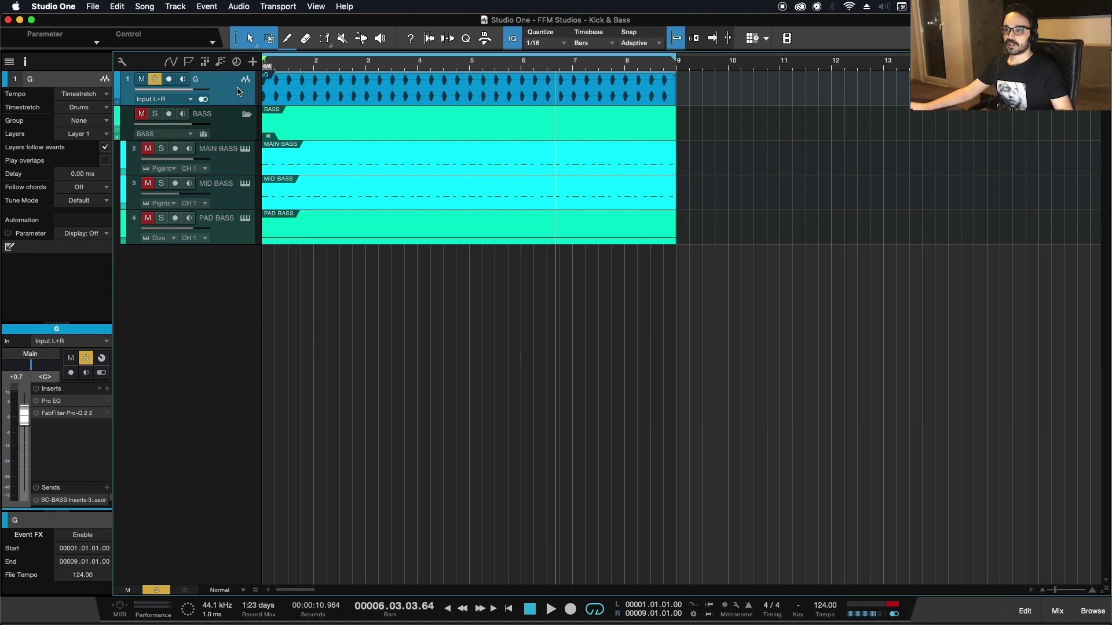
key(shift+e)
key(e)
key(e)
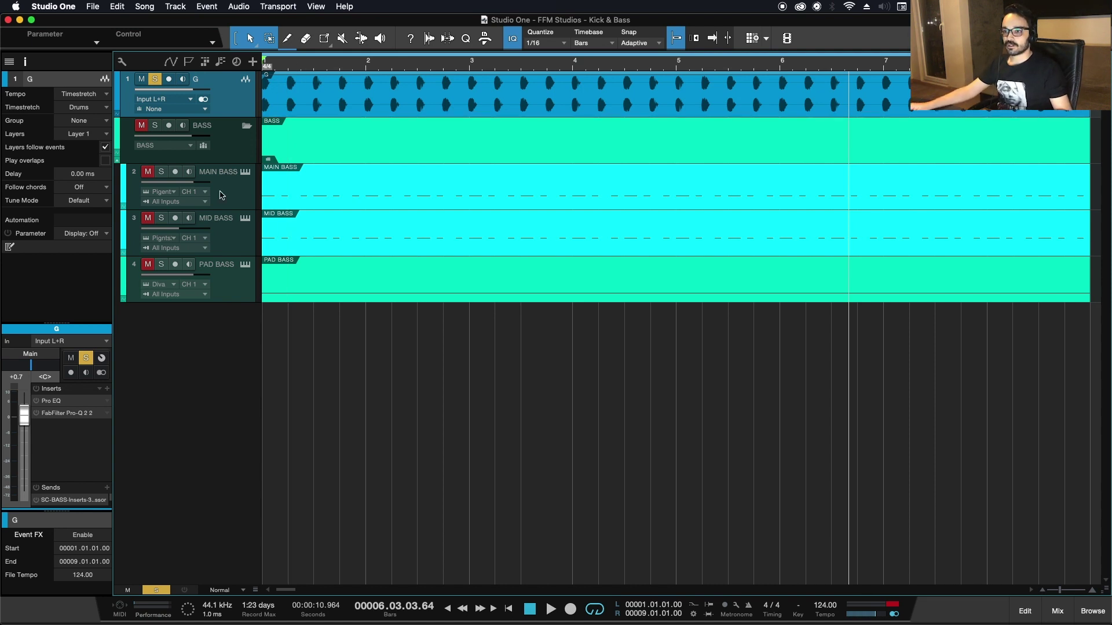
key(space)
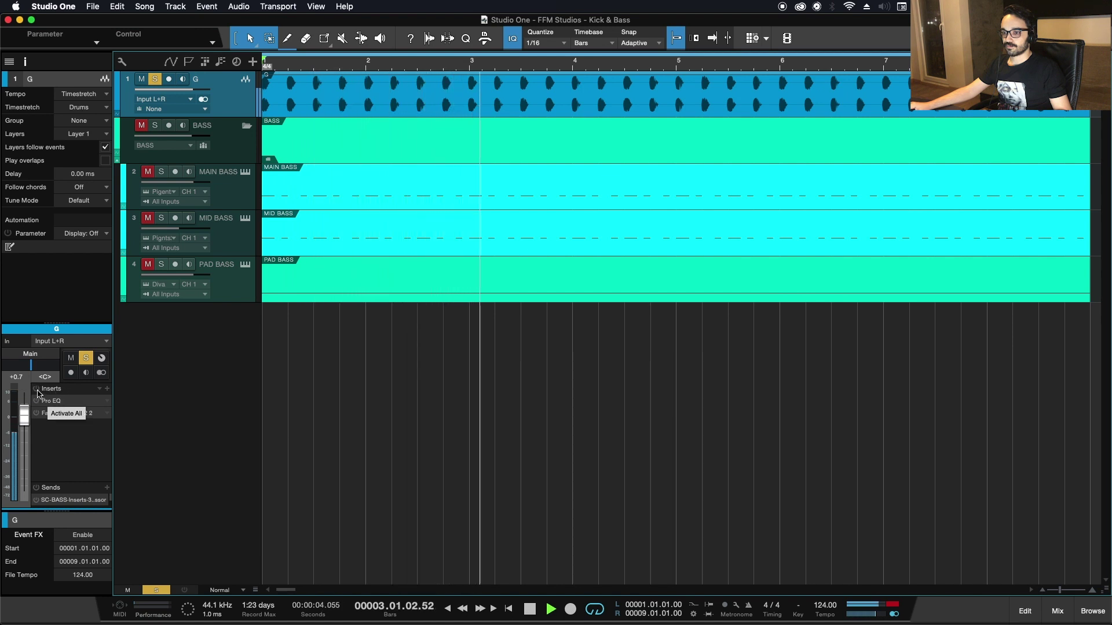
key(space)
Step: Activate all inserts on the kick track G and play it with its Pro EQ open
click(36, 388)
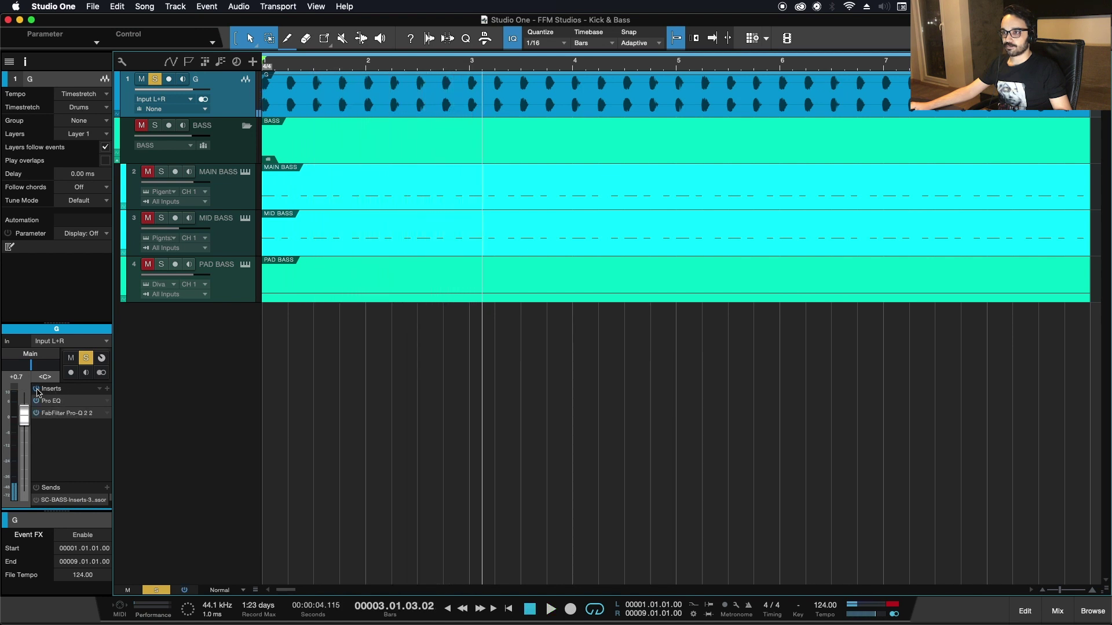
key(space)
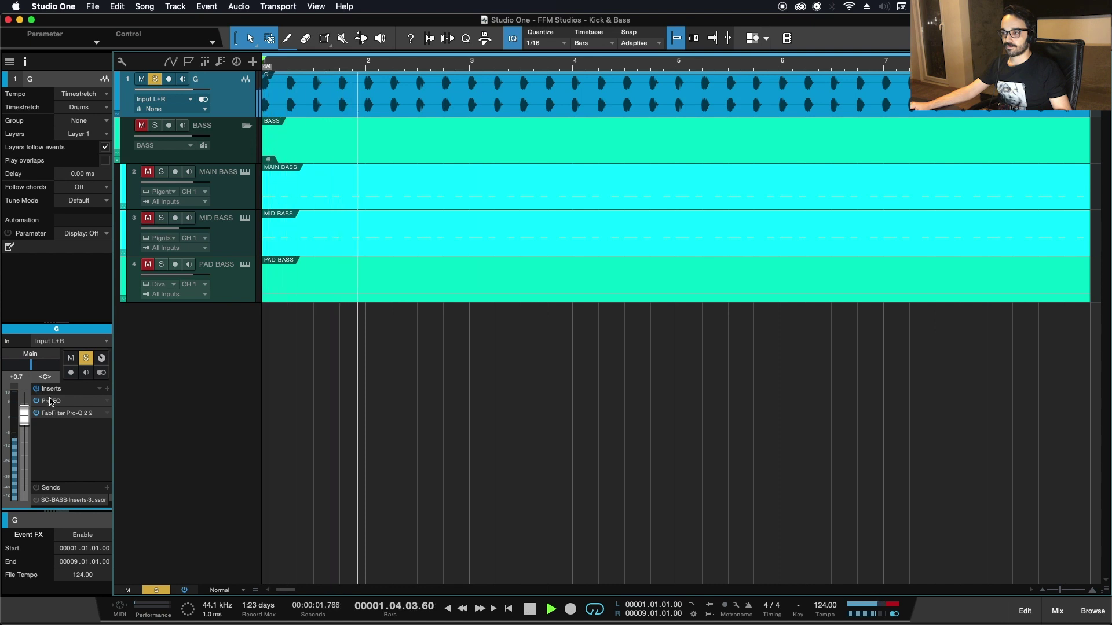
click(51, 400)
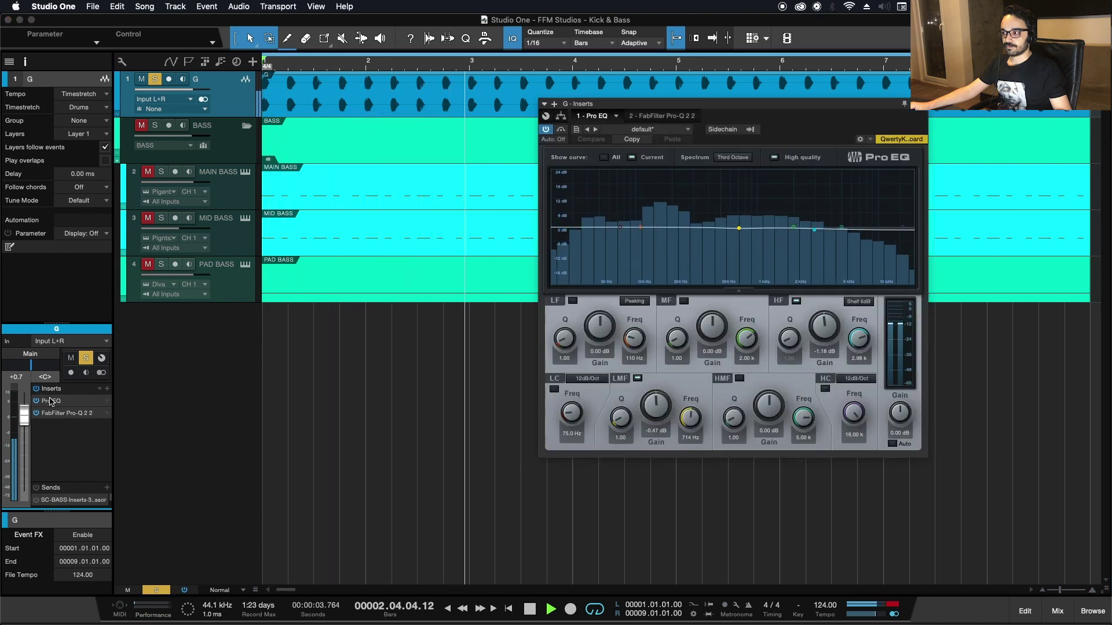
key(space)
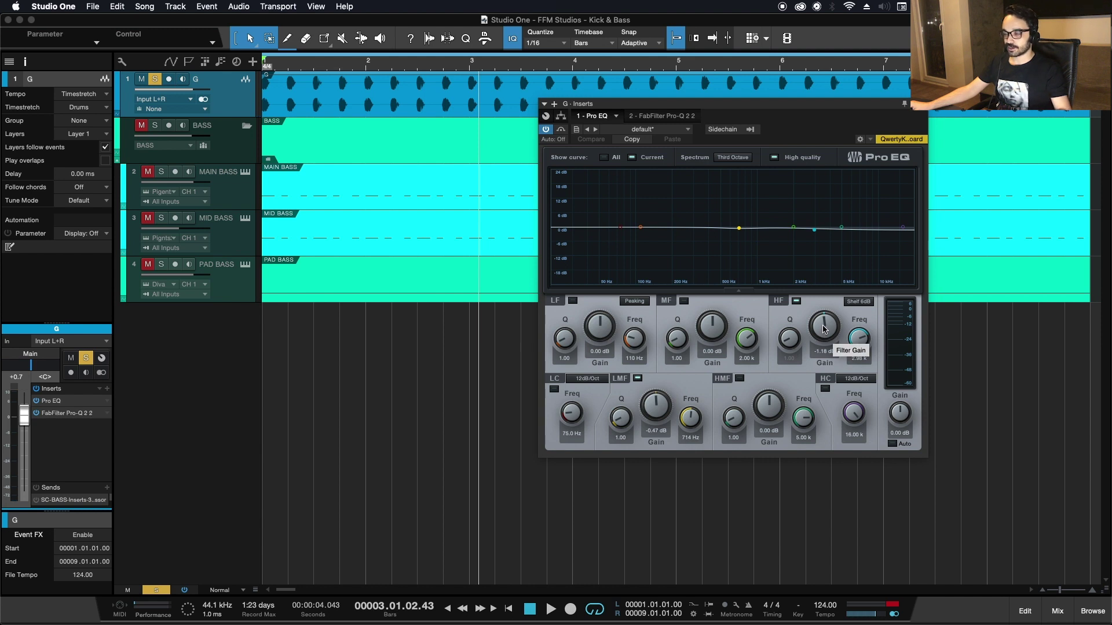
Step: Try a Pro EQ HF gain of -24 dB on the playing kick and undo the change
key(space)
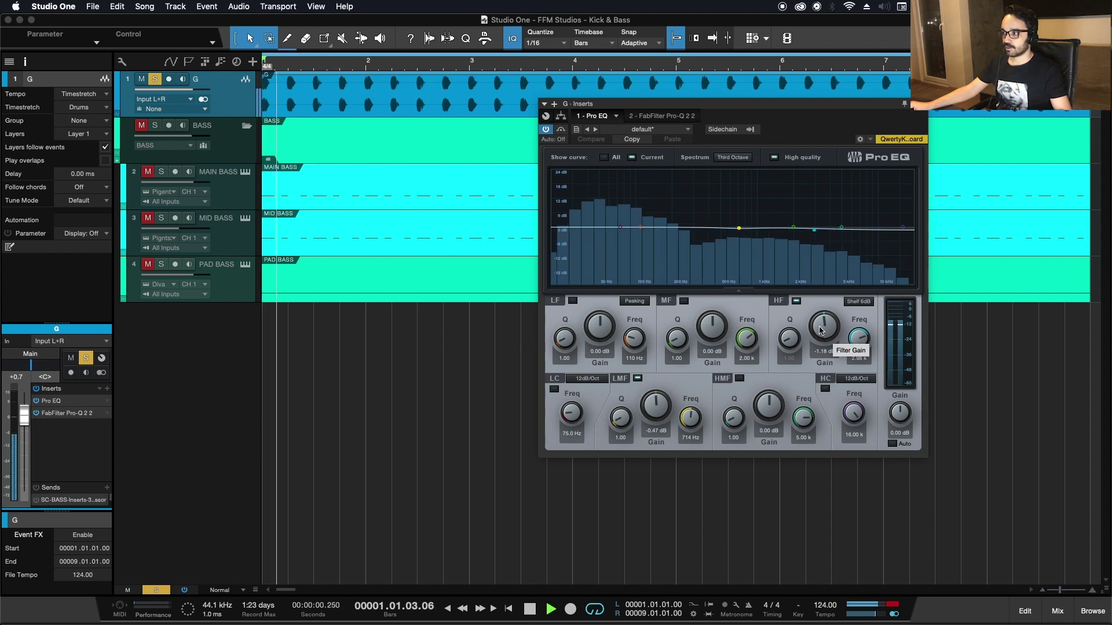
drag(821, 330, 818, 386)
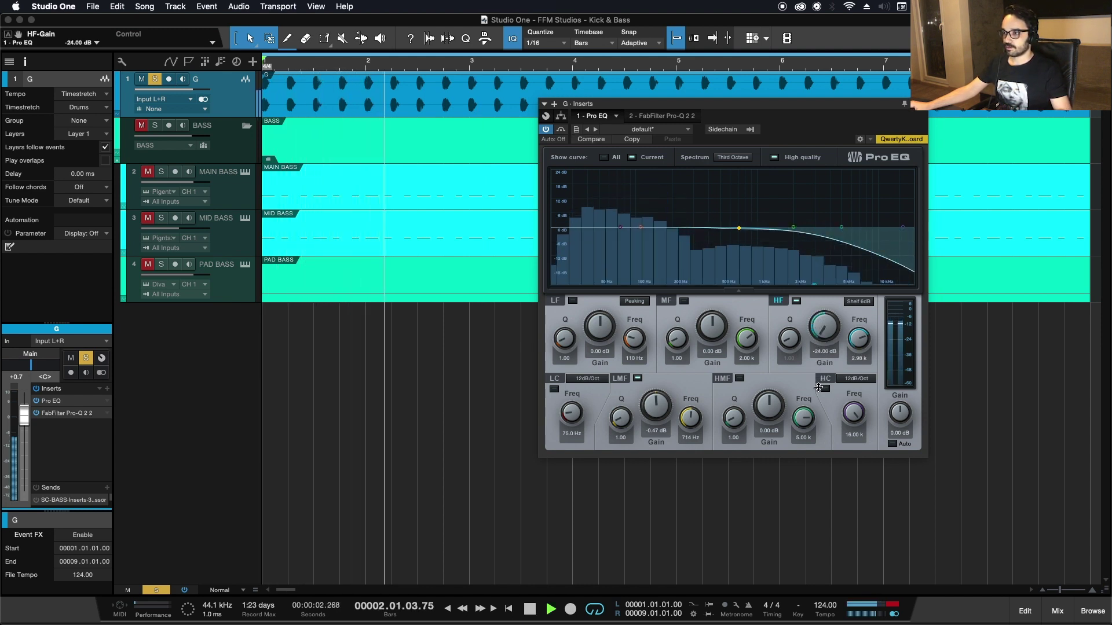
key(space)
key(super+z)
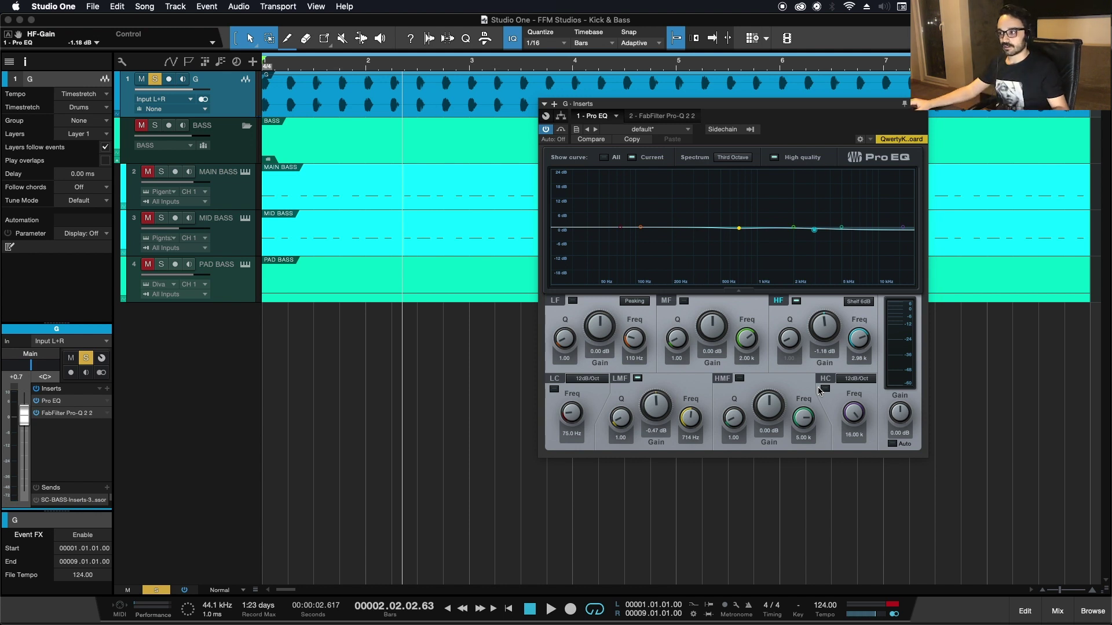
Step: Inspect the low-end cut in the kick's FabFilter Pro-Q 2 and compare the playing kick with the EQ bypassed and active
click(51, 416)
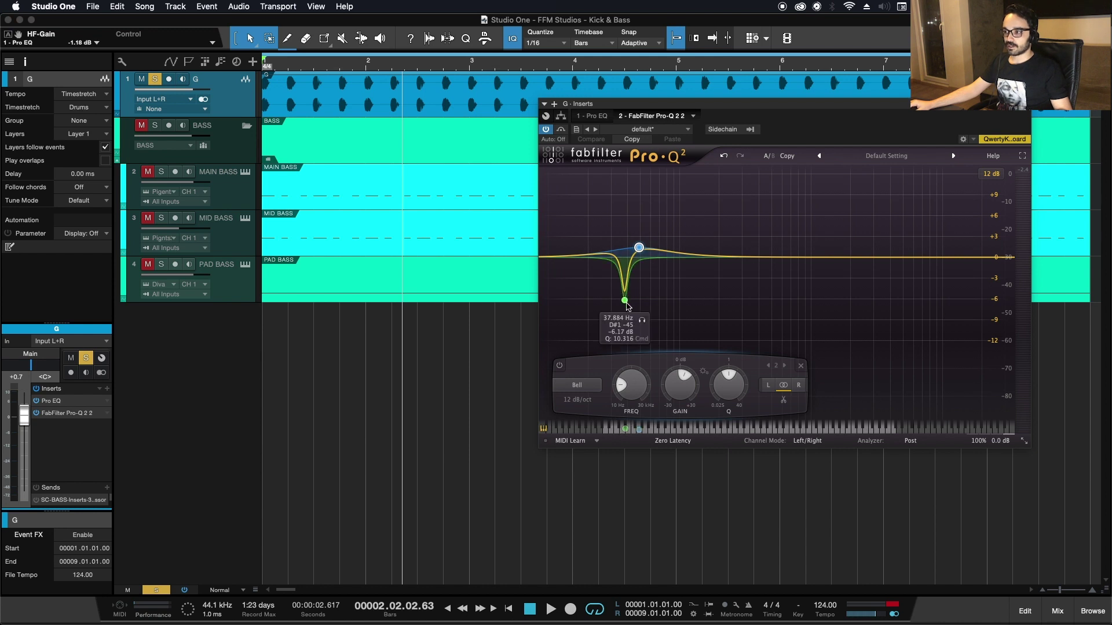
click(625, 300)
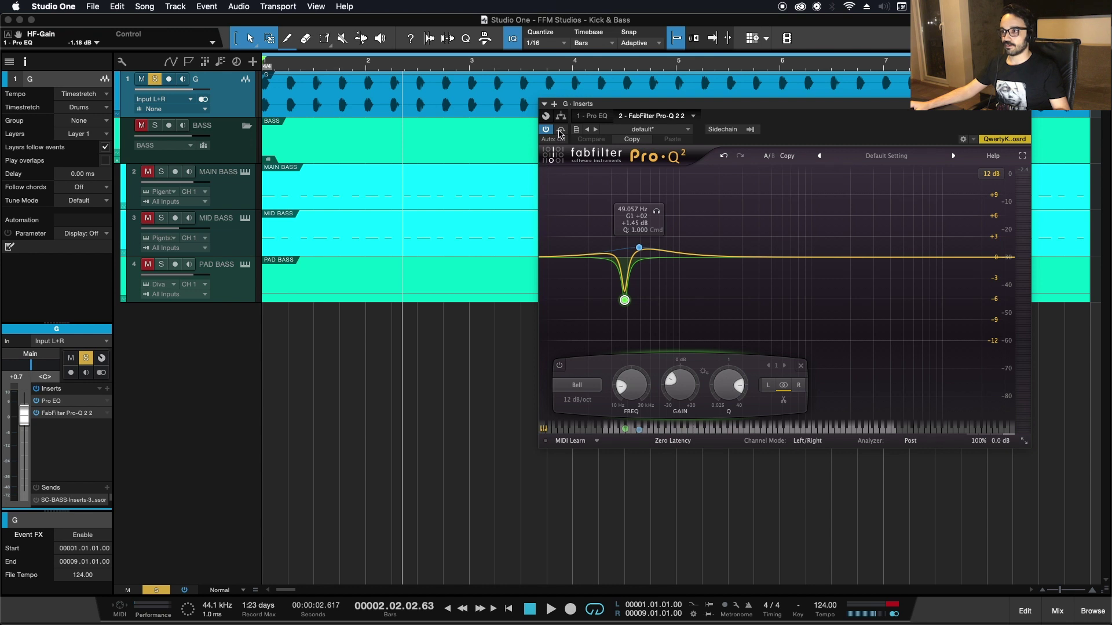
key(space)
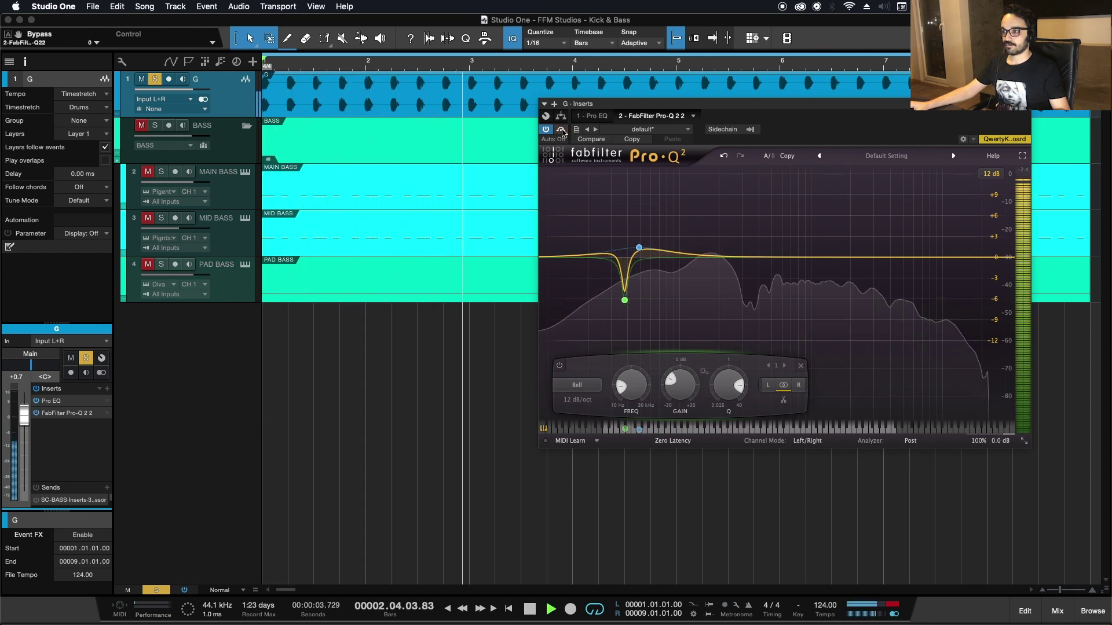
click(560, 130)
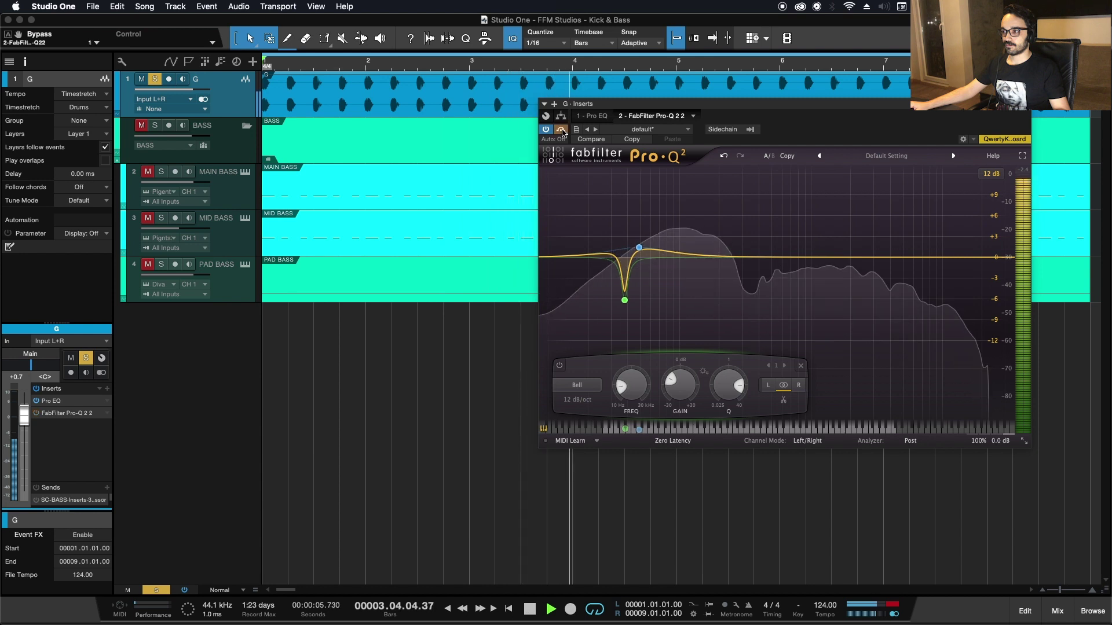
click(560, 129)
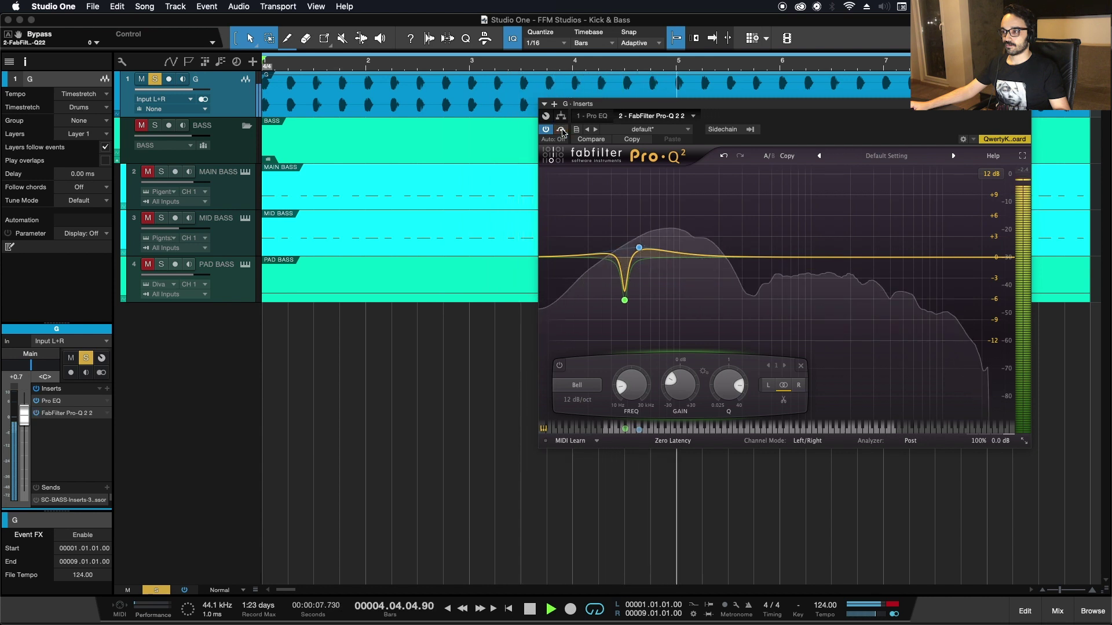
key(space)
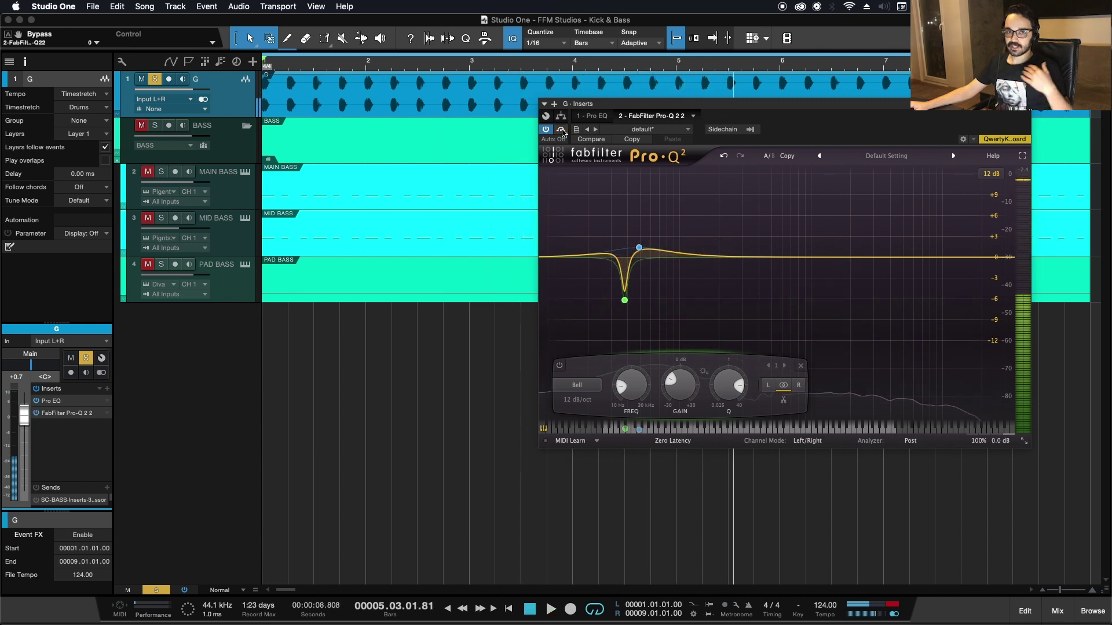
Step: Solo and select the MAIN BASS track and play it with the kick, without its inserts
click(1022, 110)
click(231, 141)
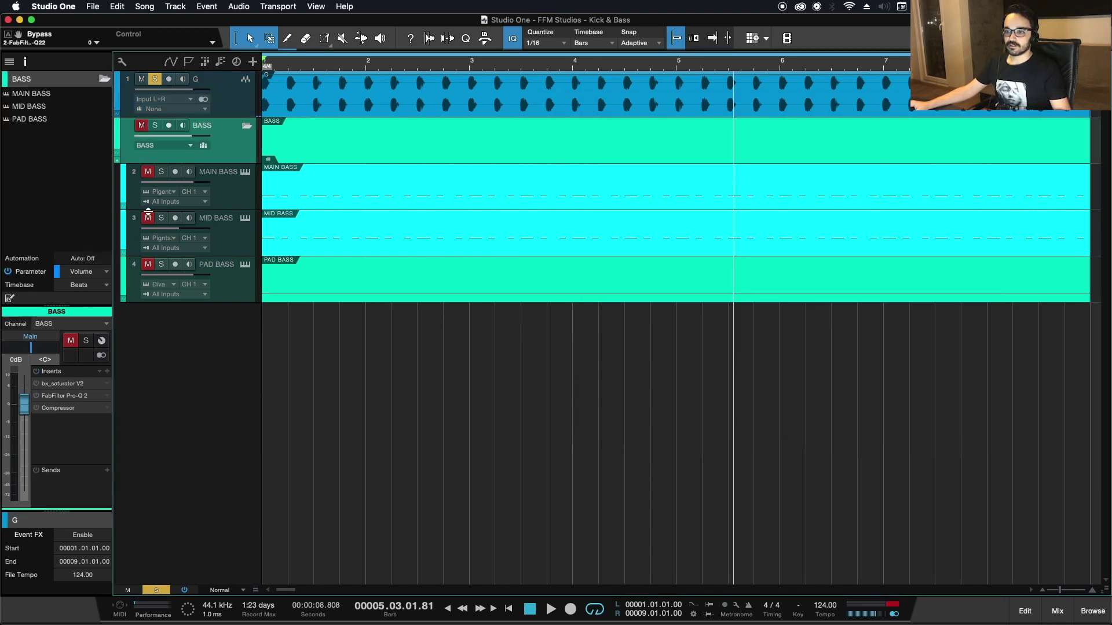
click(161, 173)
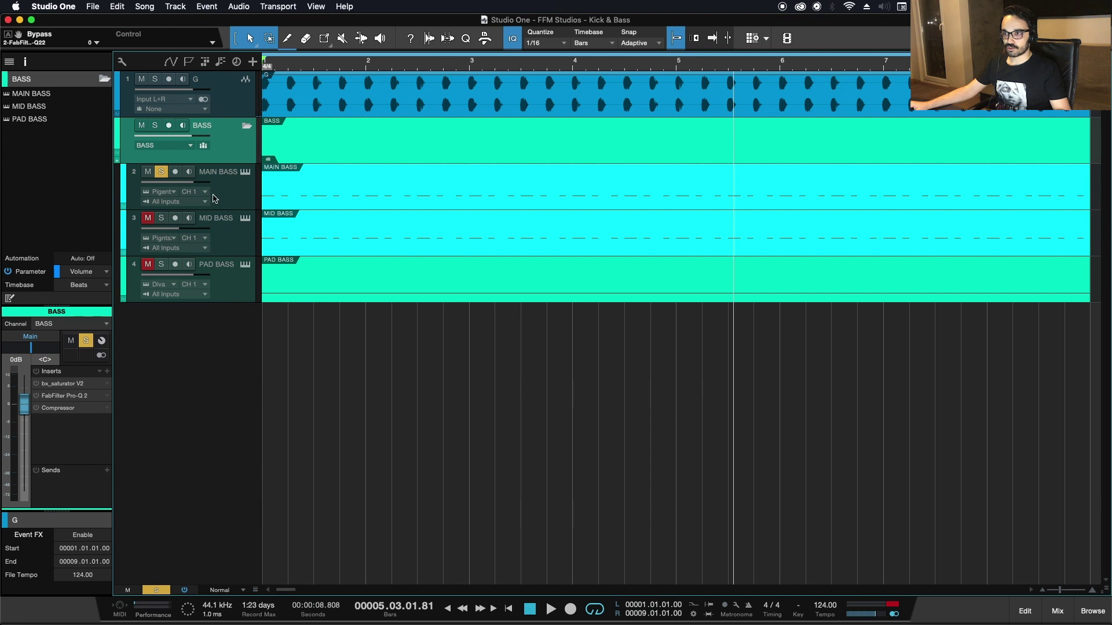
click(215, 199)
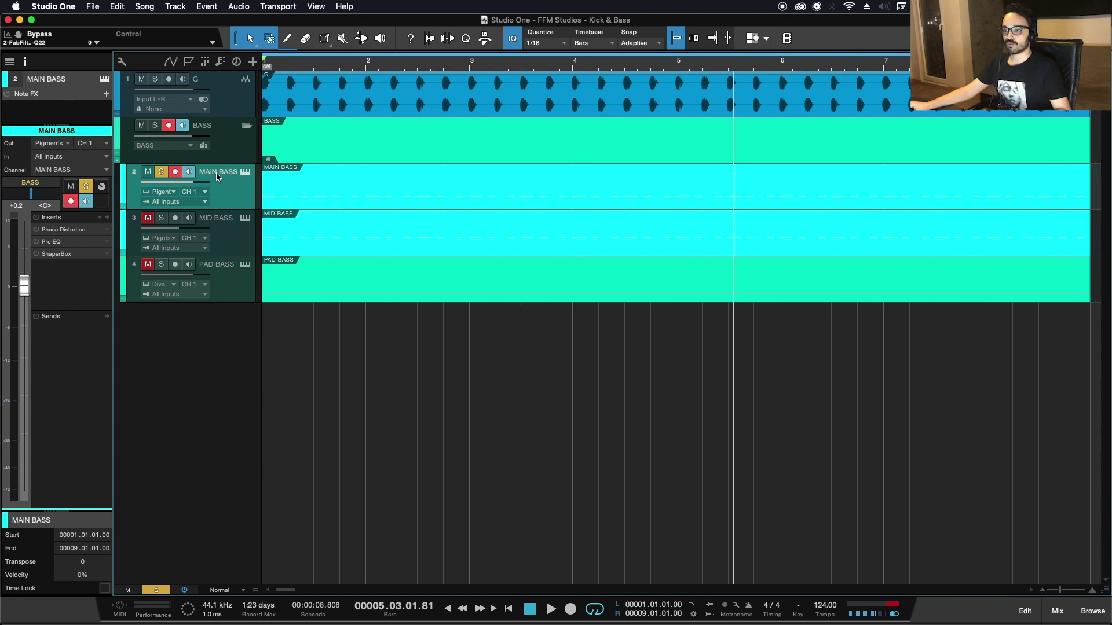
key(space)
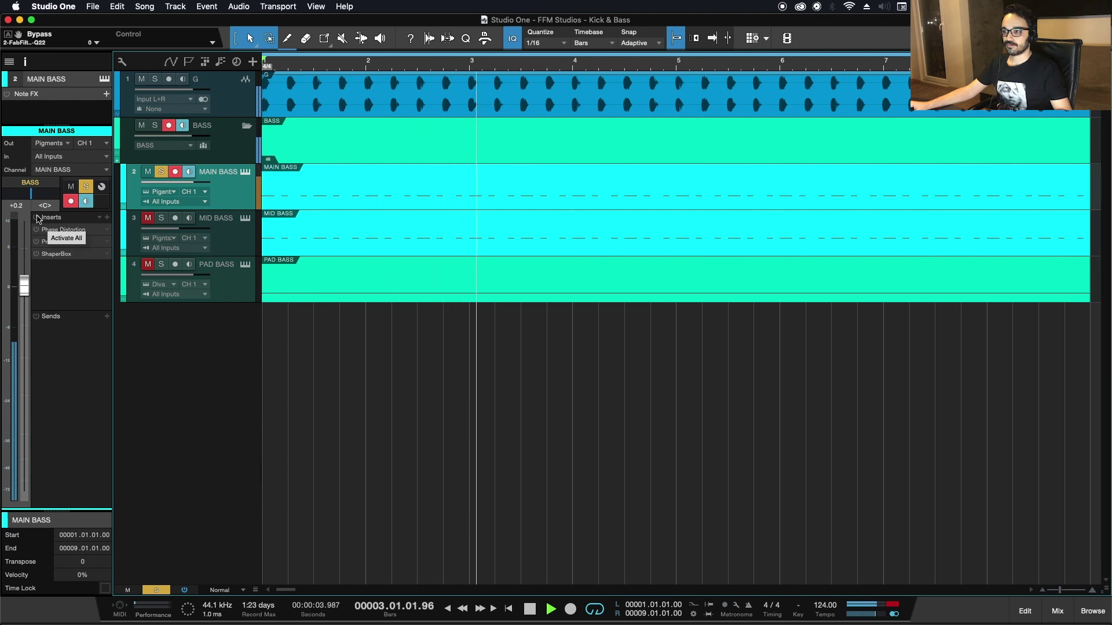
key(space)
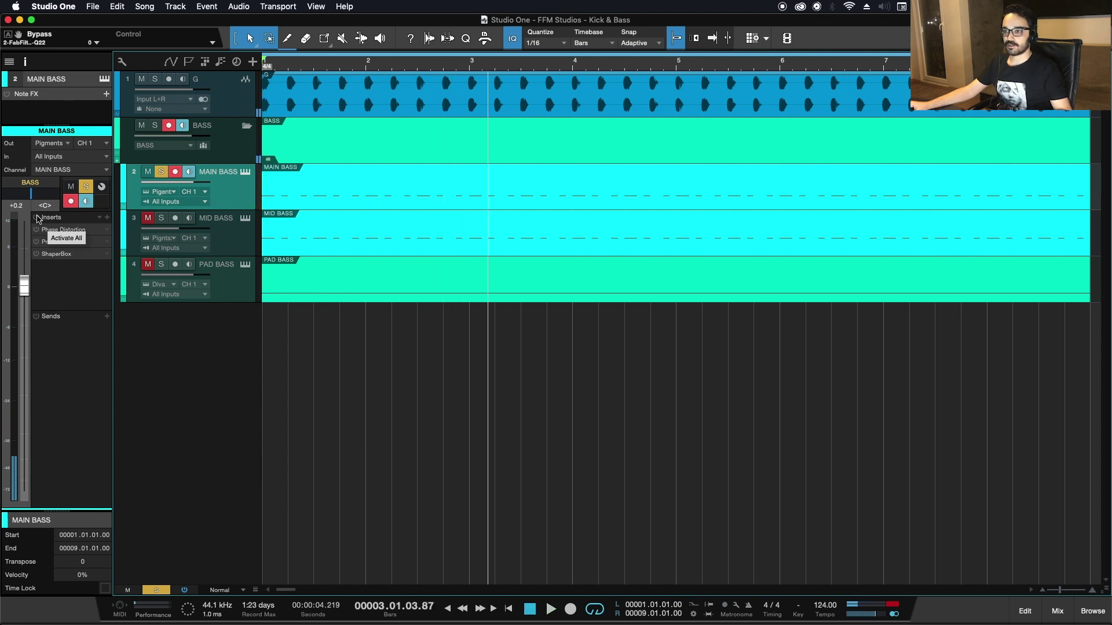
Step: Play MAIN BASS with its inserts switched on, and leave only Phase Distortion active
key(comma)
key(space)
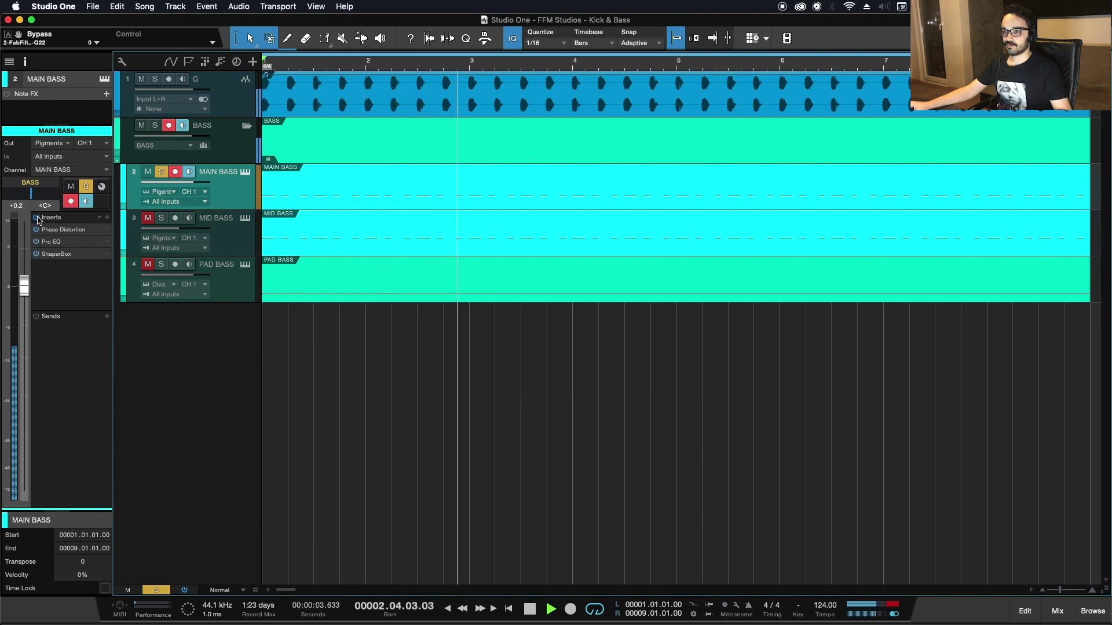
click(37, 218)
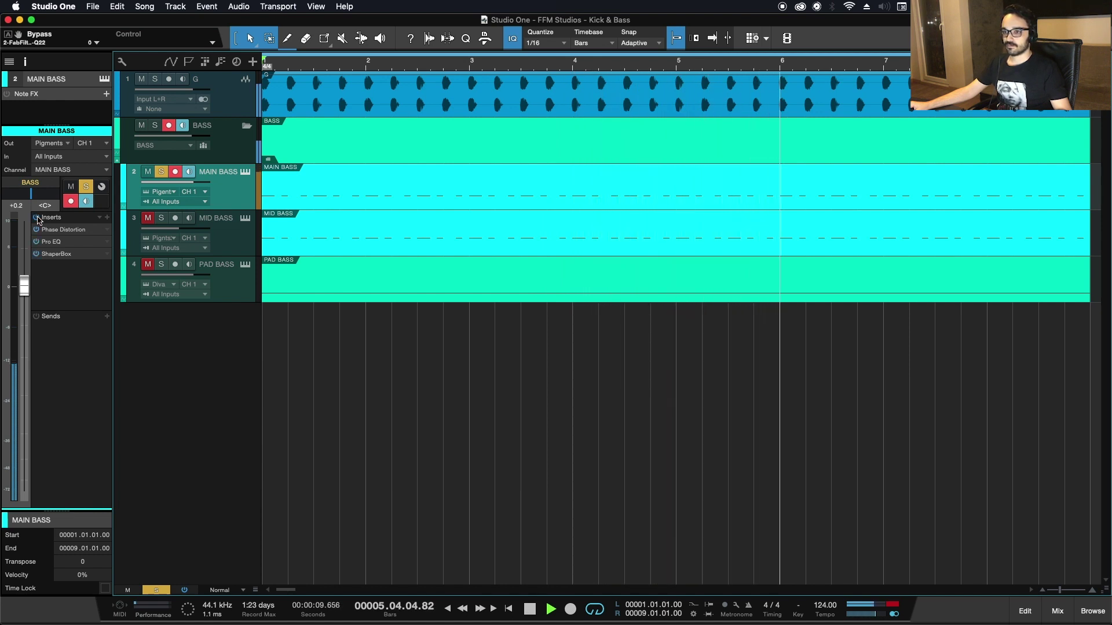
key(space)
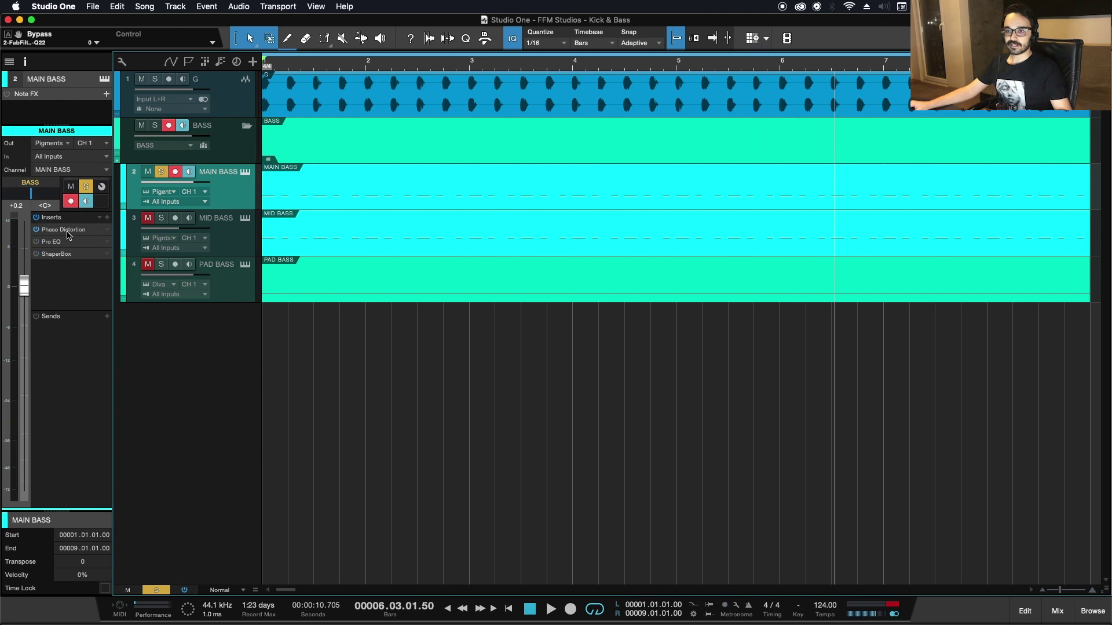
Step: Open Phase Distortion on MAIN BASS and compare the playing bass with the effect off and on
double_click(65, 231)
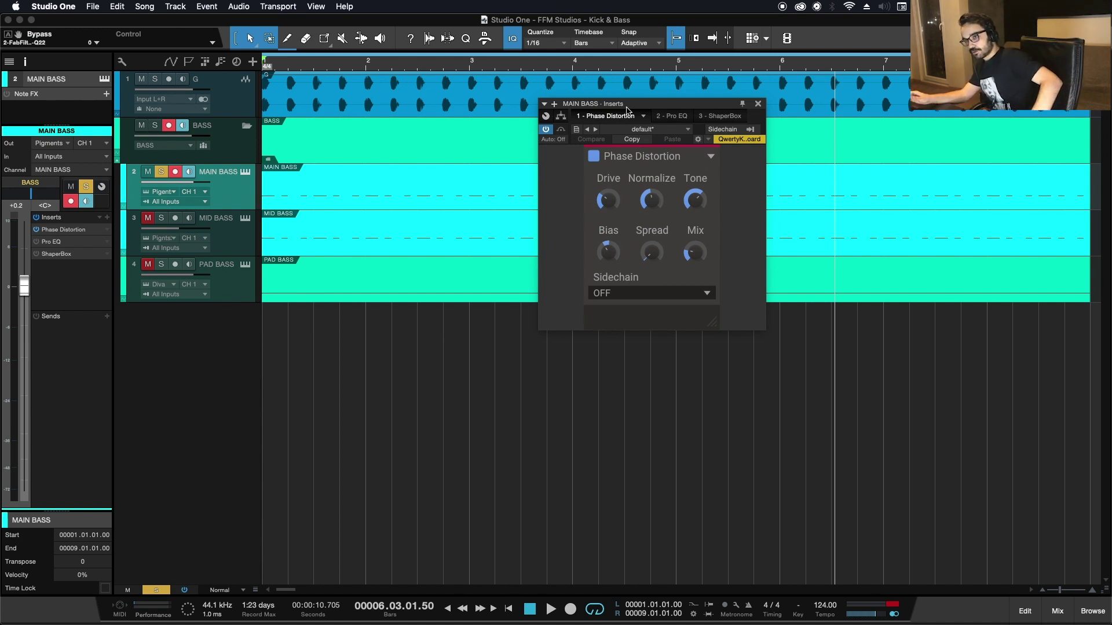
key(space)
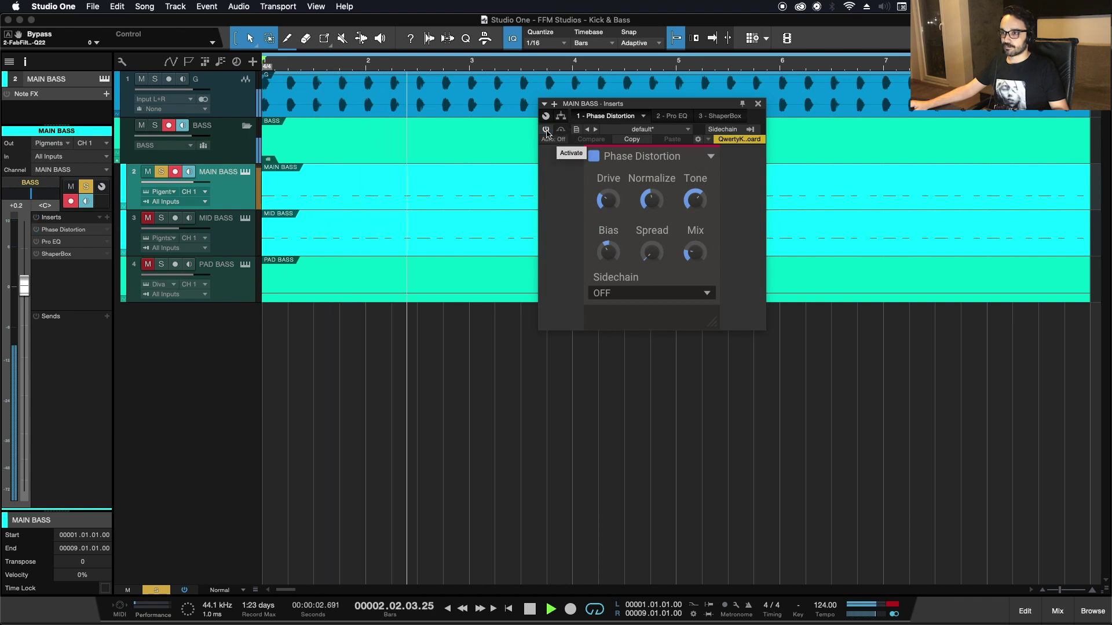
key(space)
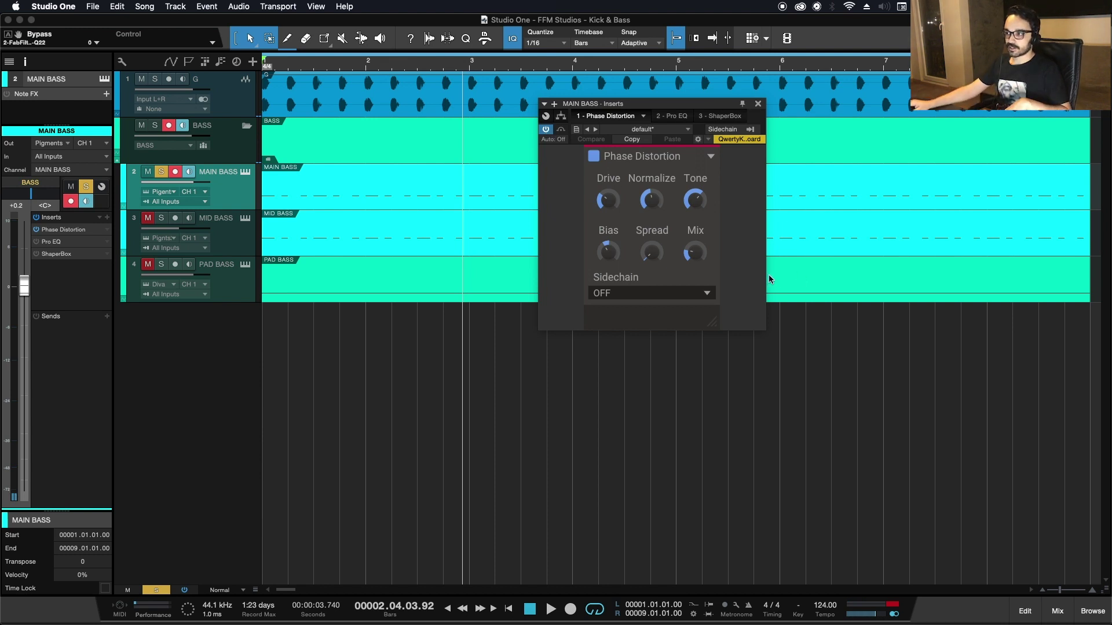
Step: Raise the Phase Distortion Mix to 100% while MAIN BASS plays
key(space)
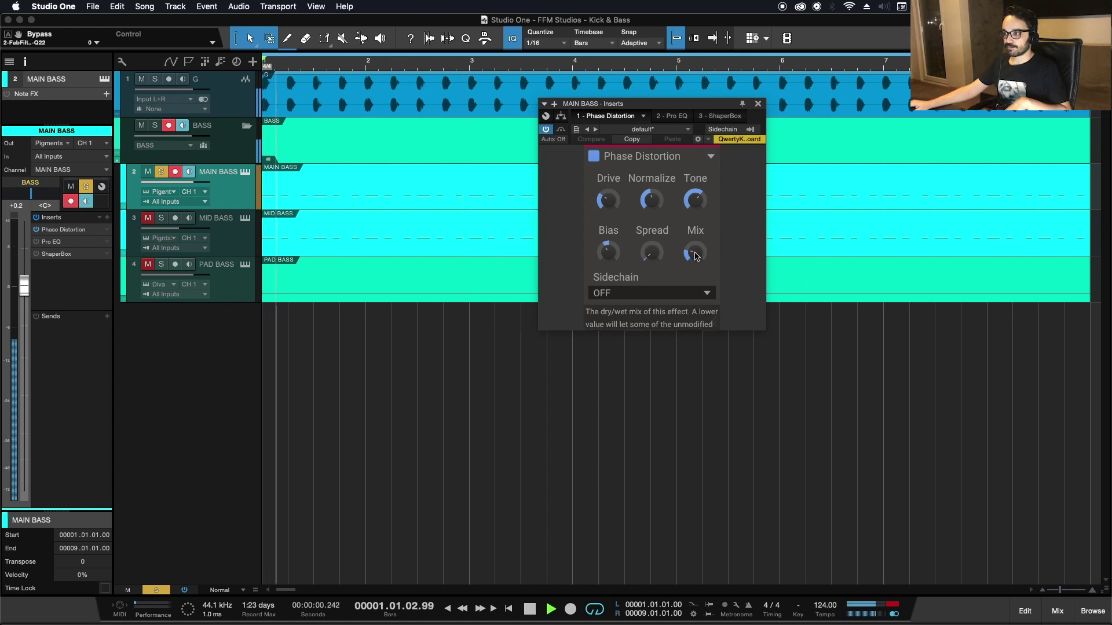
click(695, 256)
drag(694, 256, 697, 257)
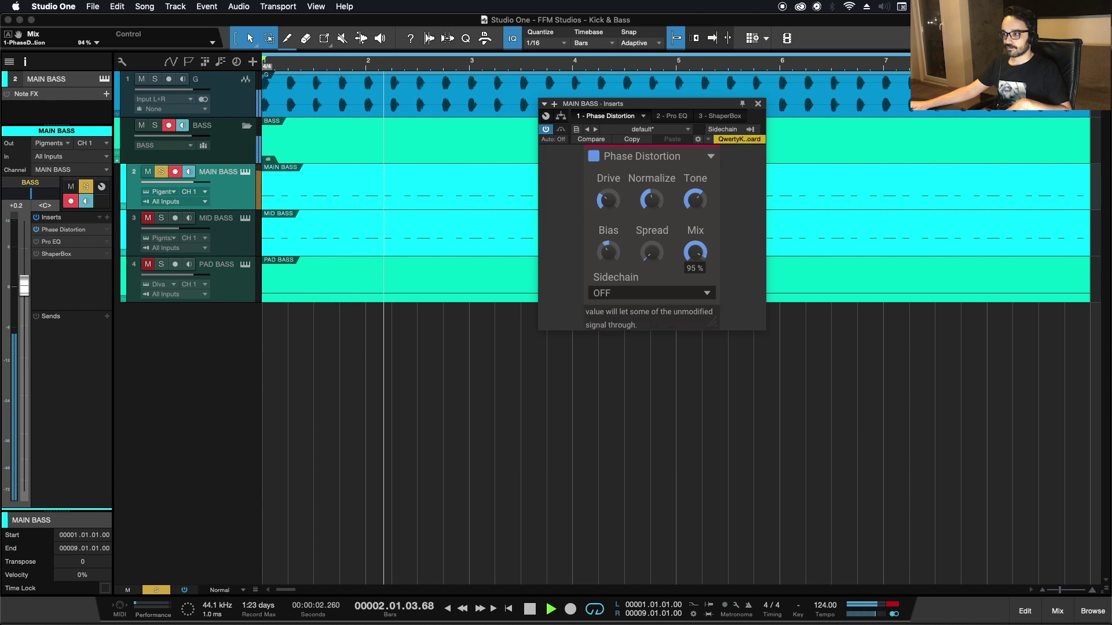
key(space)
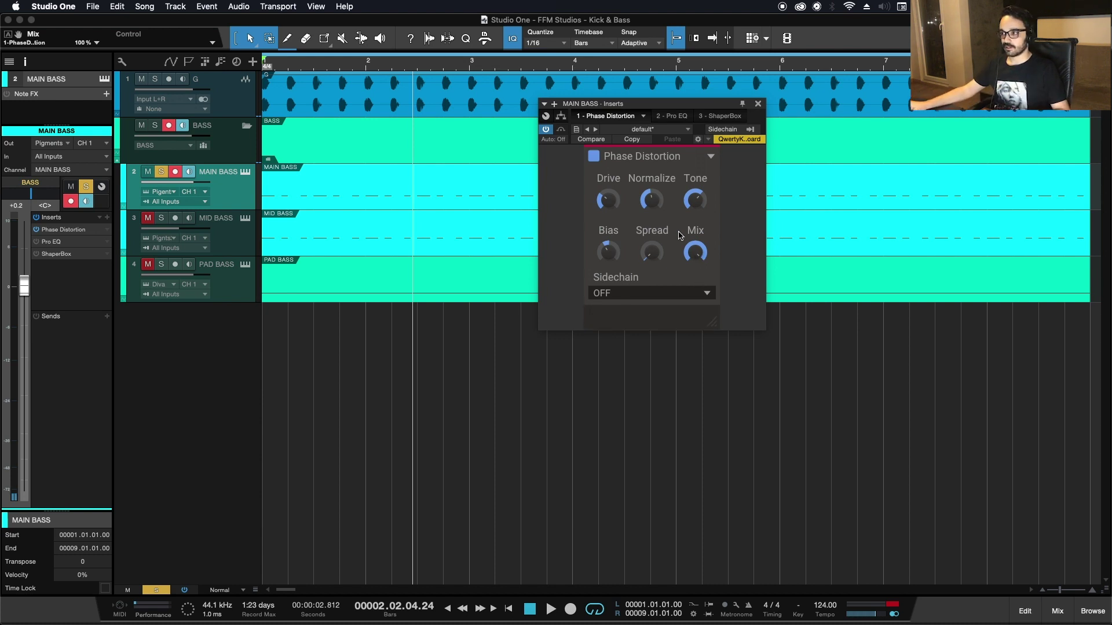
Step: Lower the Phase Distortion Mix on MAIN BASS to 24% while the bass plays
double_click(692, 249)
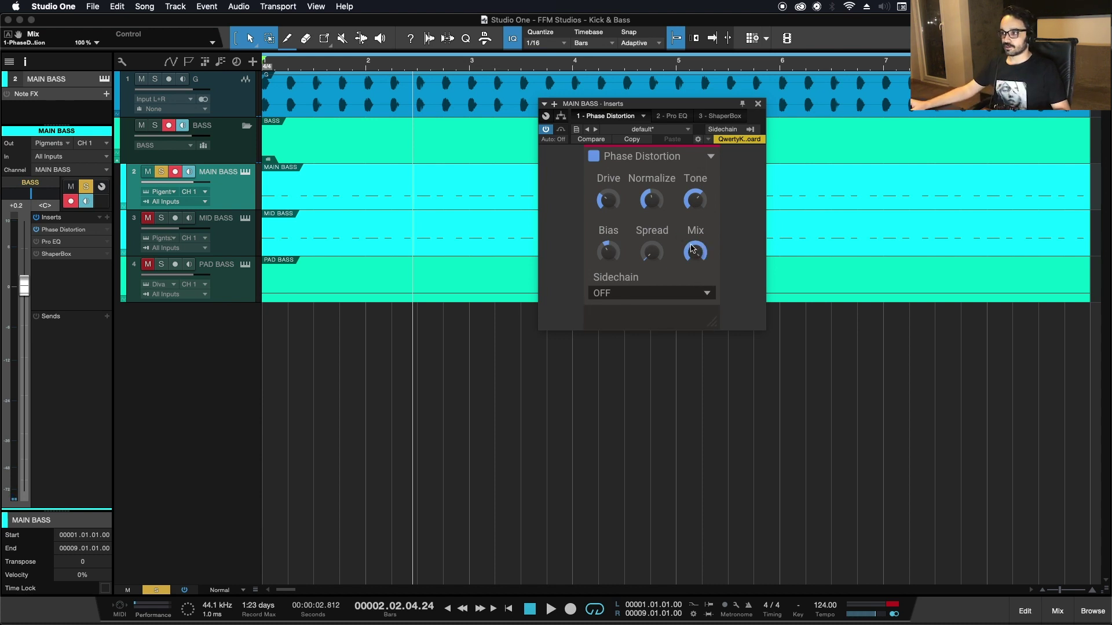
key(space)
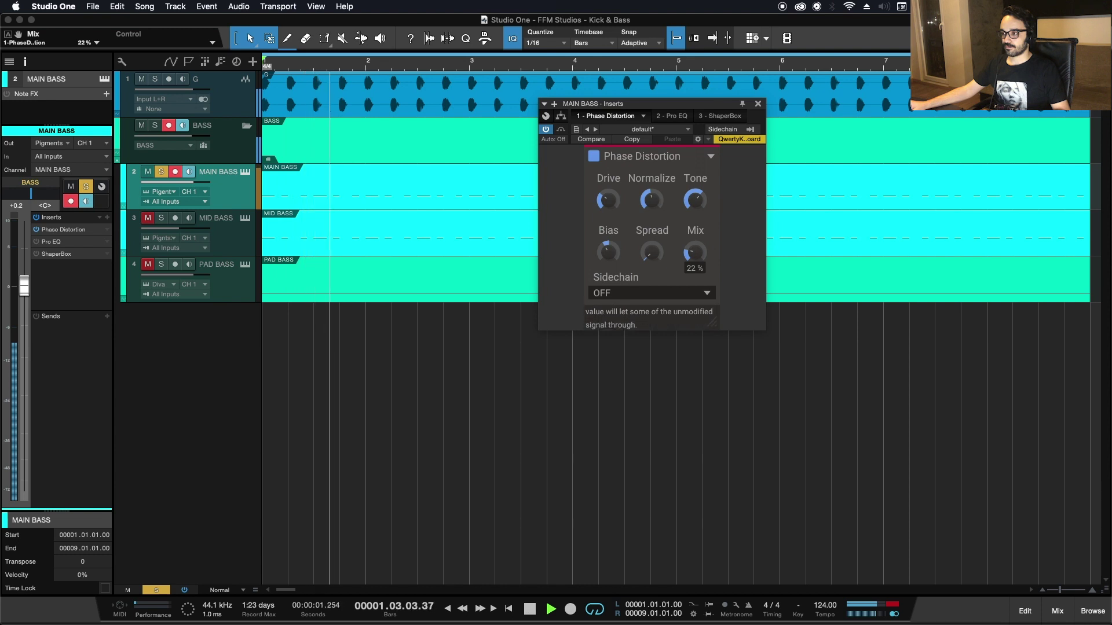
drag(692, 249, 692, 247)
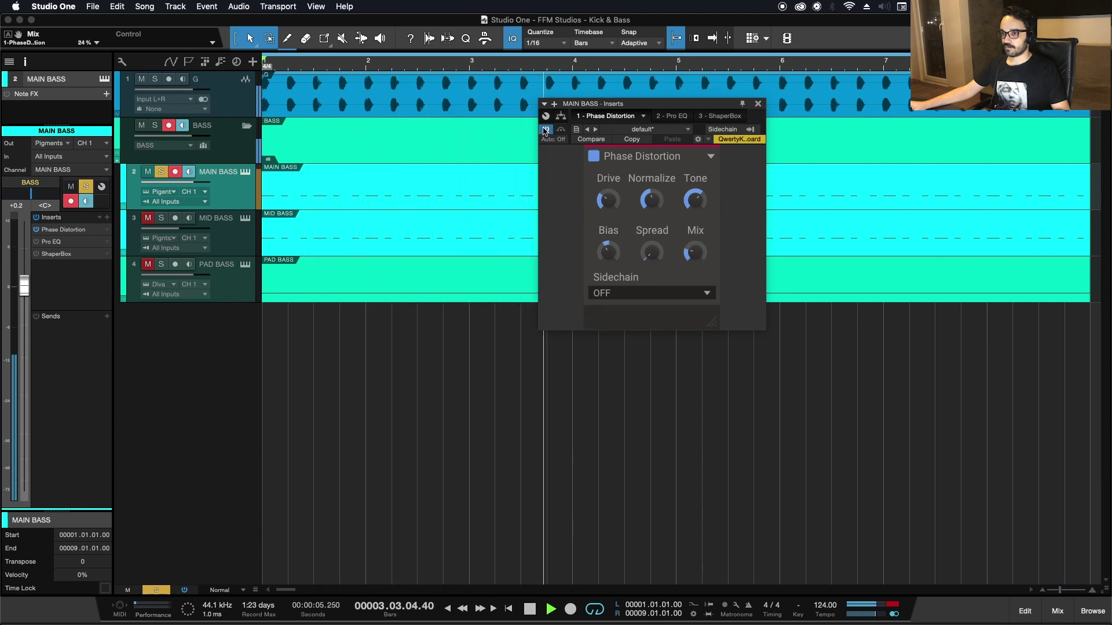
key(space)
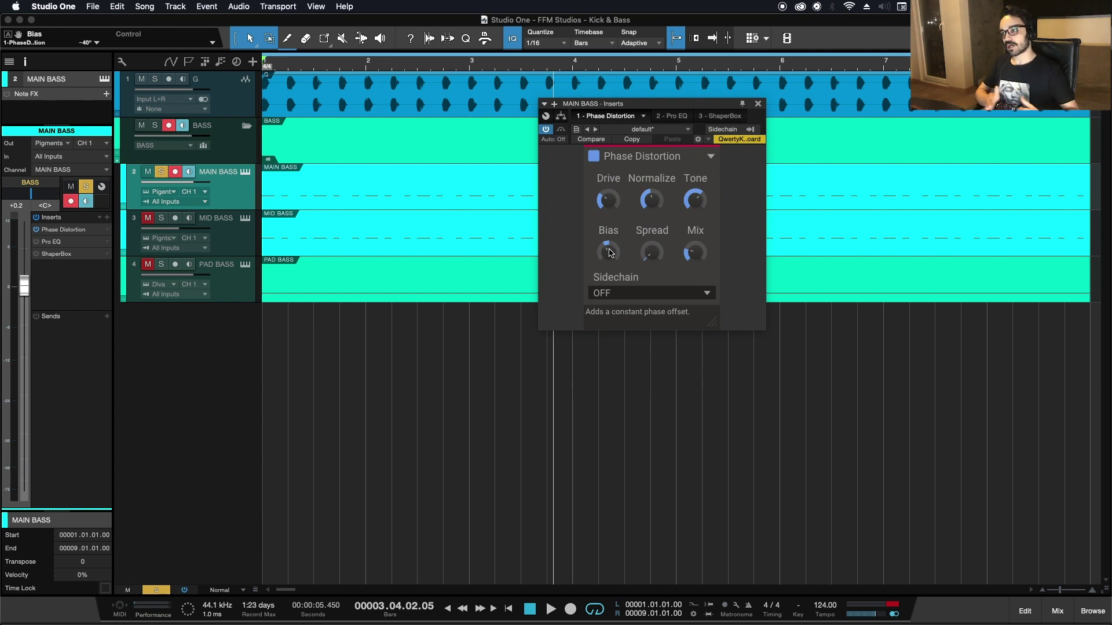
Step: Try the Phase Distortion Bias at 146° and -128° while the bass plays, and undo the Bias changes
key(space)
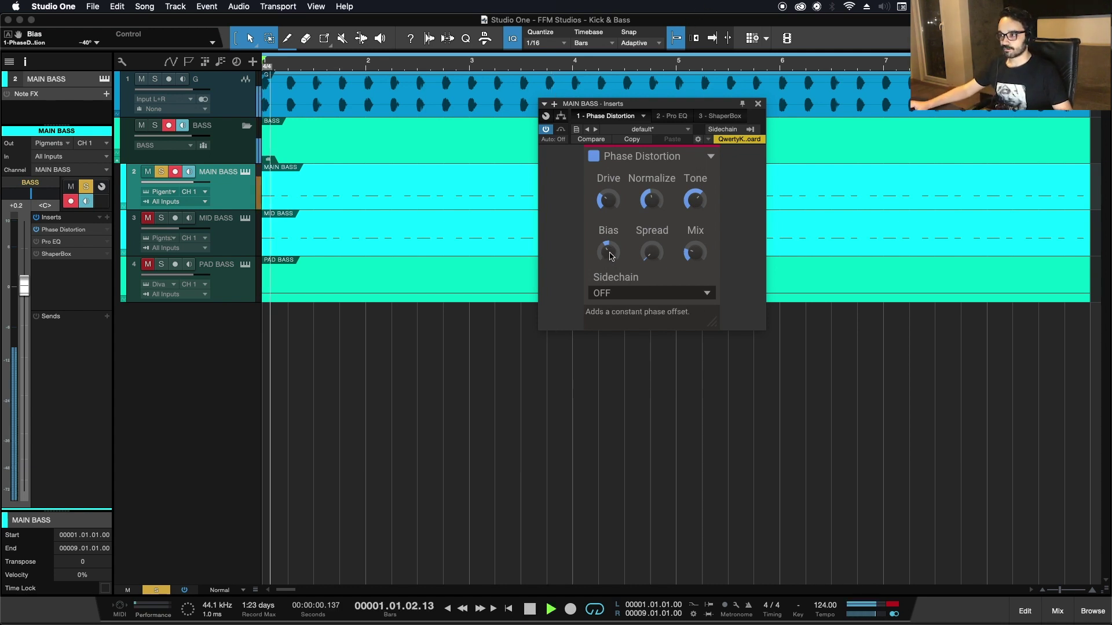
drag(608, 252, 610, 256)
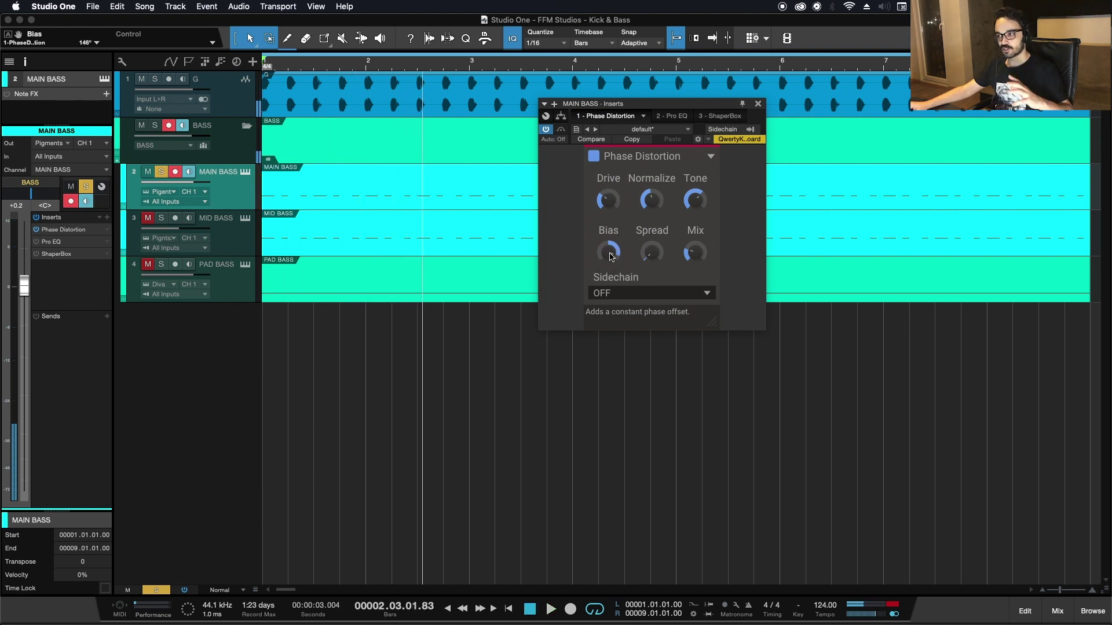
key(space)
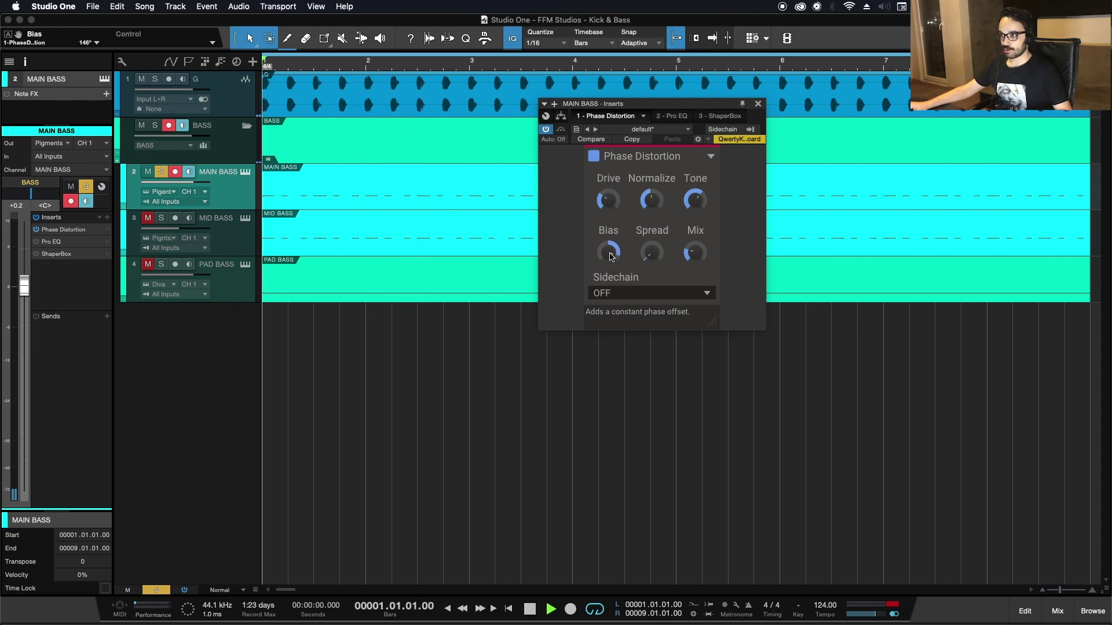
mouse_move(611, 256)
mouse_down()
mouse_move(610, 268)
mouse_move(610, 256)
mouse_up()
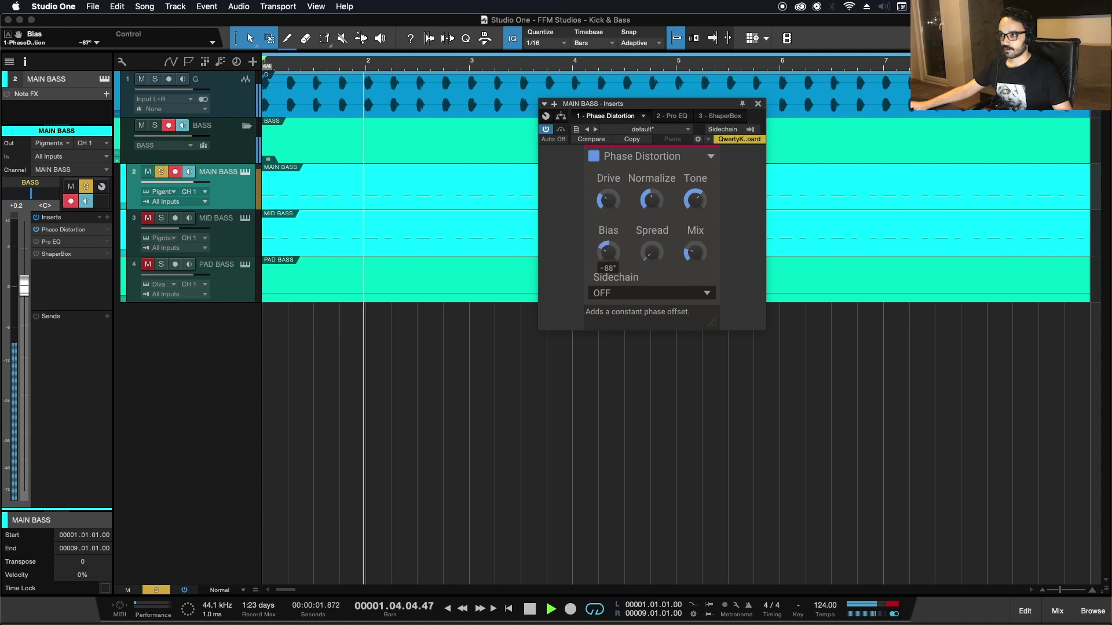
key(space)
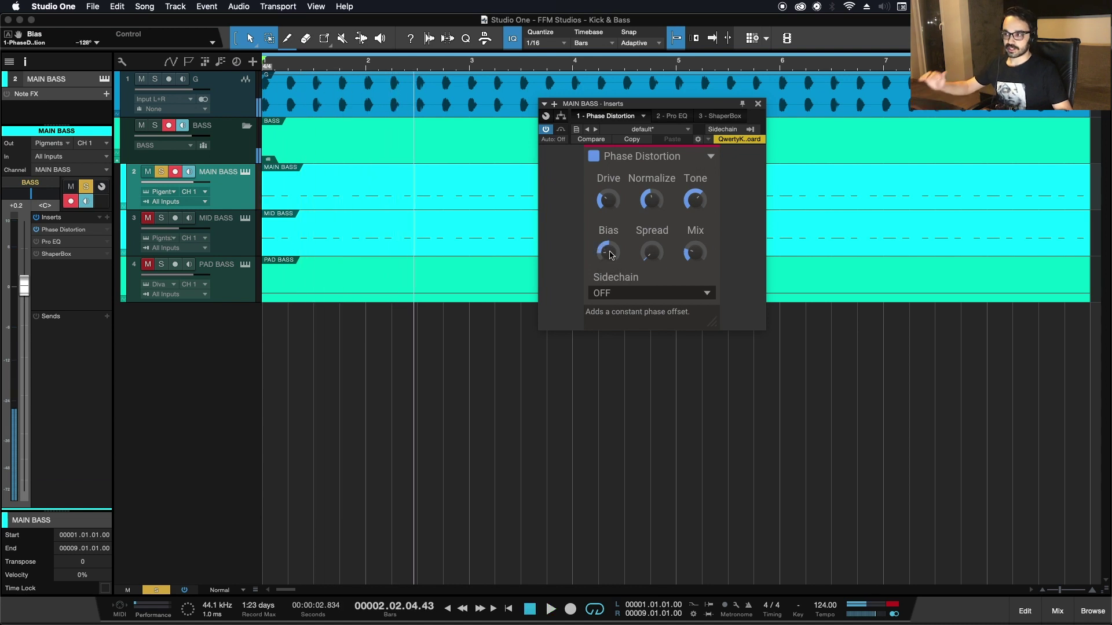
key(super+z)
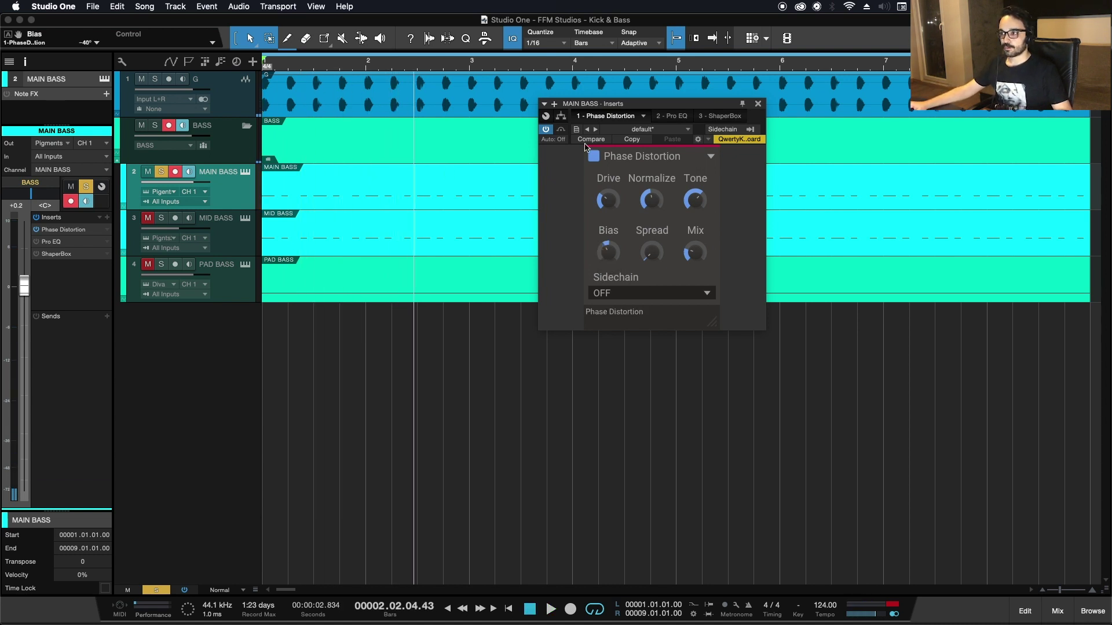
Step: Open and activate Pro EQ on MAIN BASS, and bypass it partway through playback to compare the sound
click(56, 241)
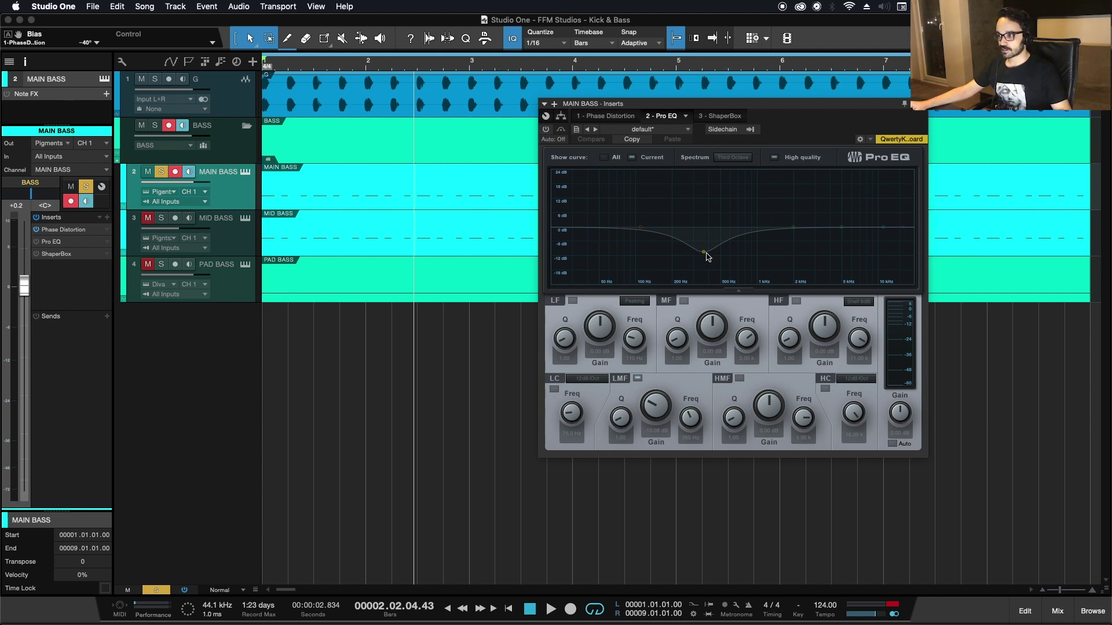
click(545, 130)
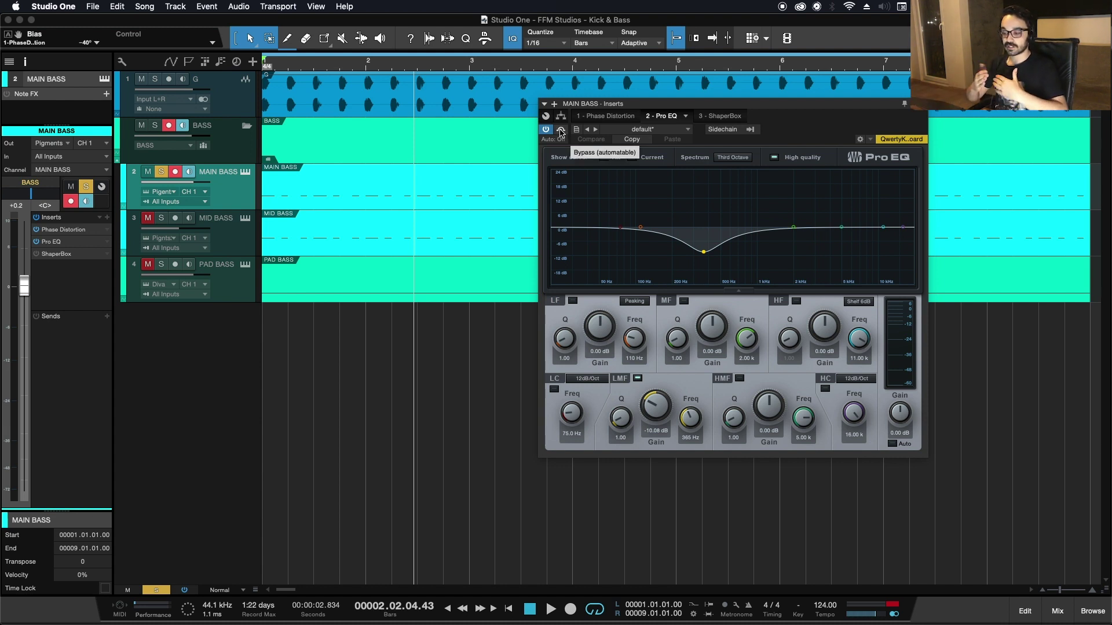
key(space)
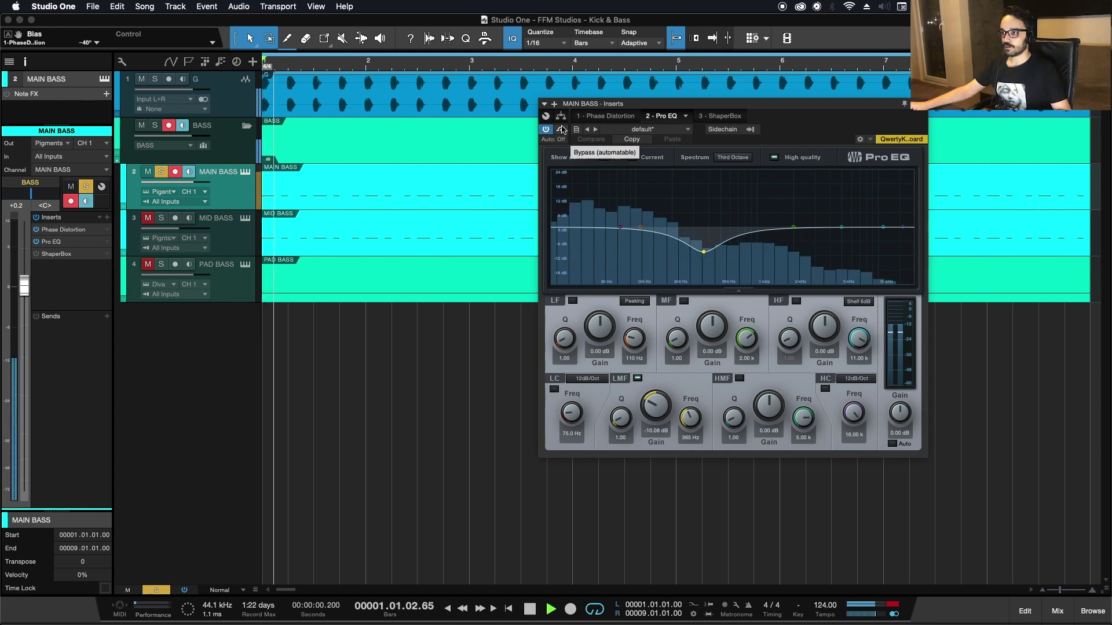
click(560, 131)
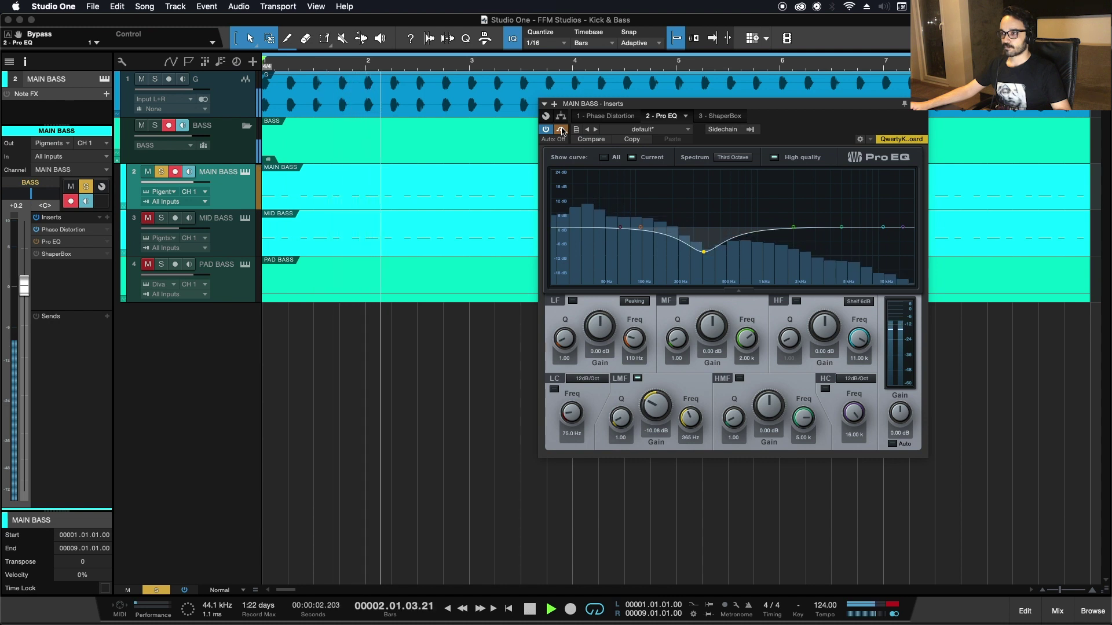
key(space)
Step: Unmute, solo and select MID BASS, and play it together with MAIN BASS
click(148, 218)
click(161, 218)
click(221, 237)
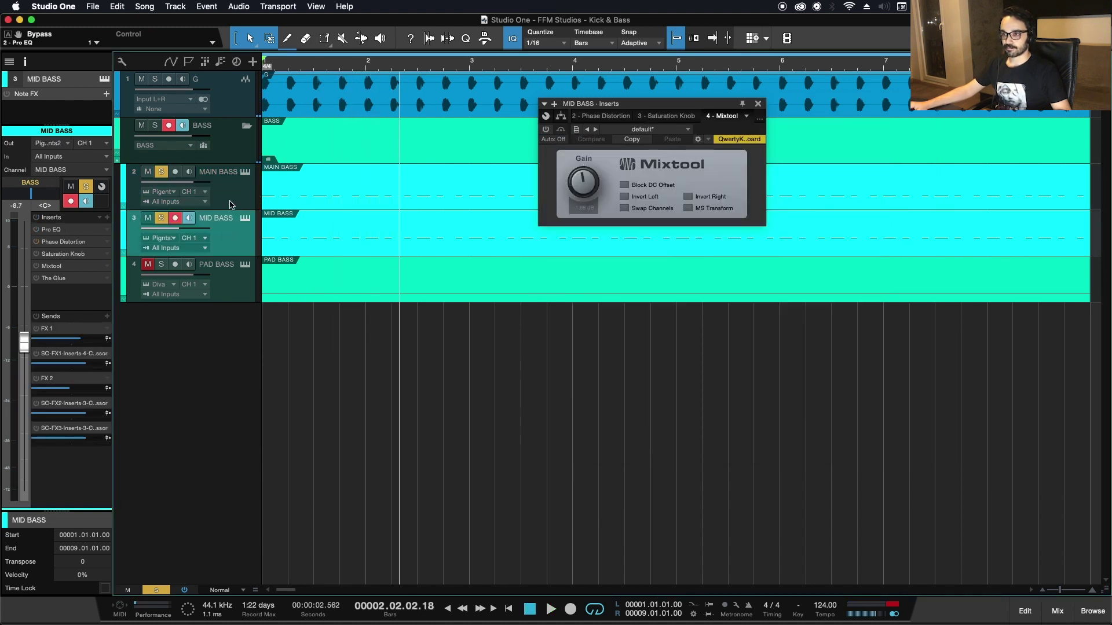
key(space)
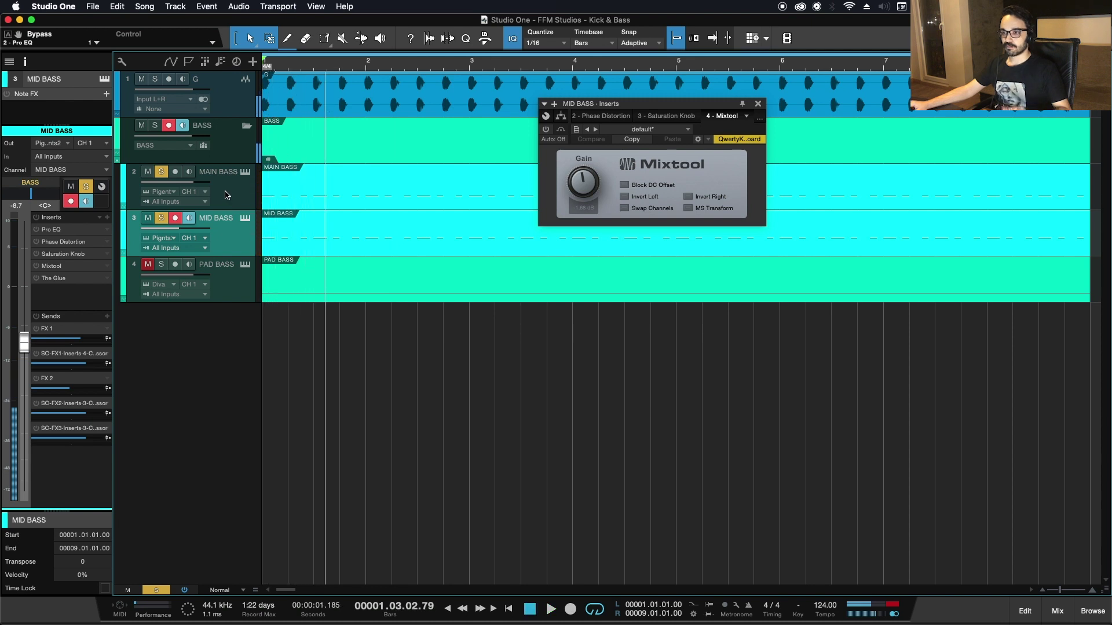
Step: Compare Pro EQ on MAIN BASS bypassed and active while both bass layers play, leaving the EQ active
click(226, 195)
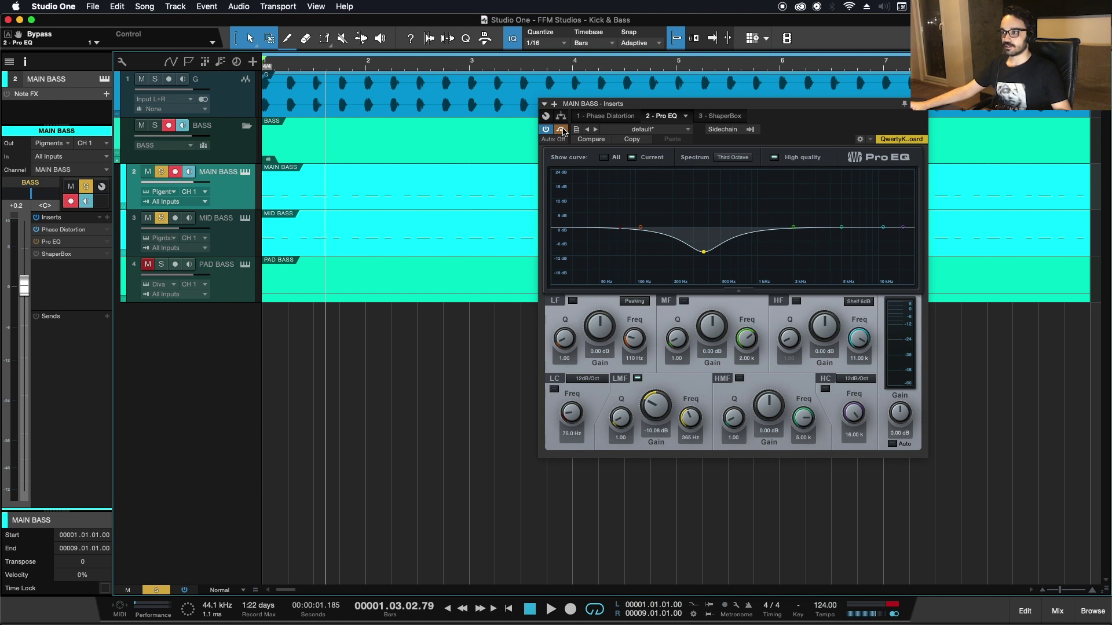
key(space)
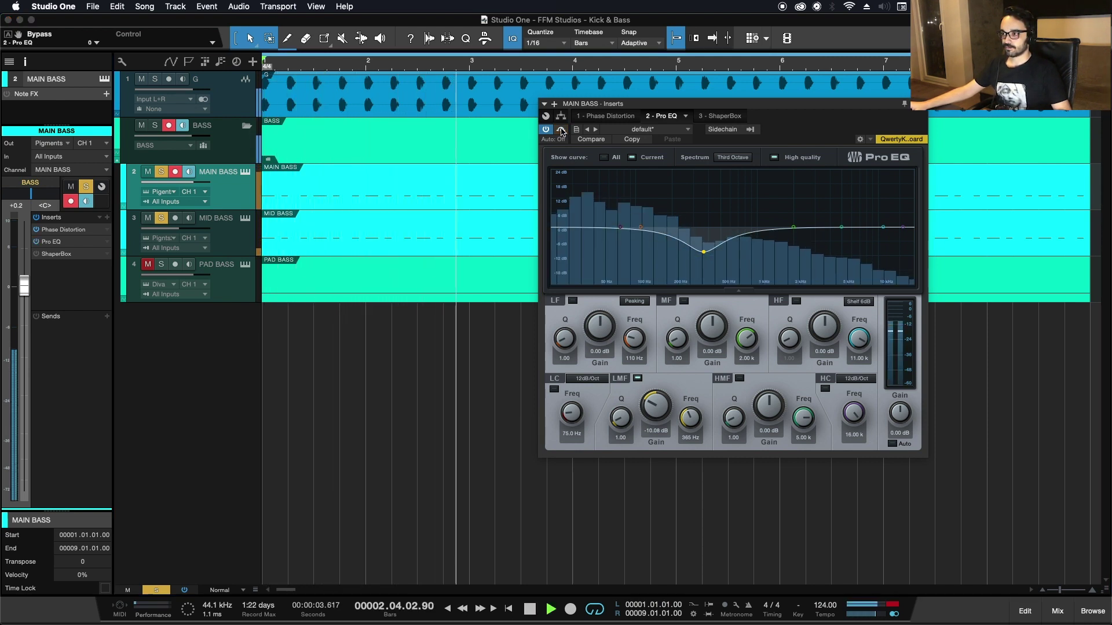
click(561, 130)
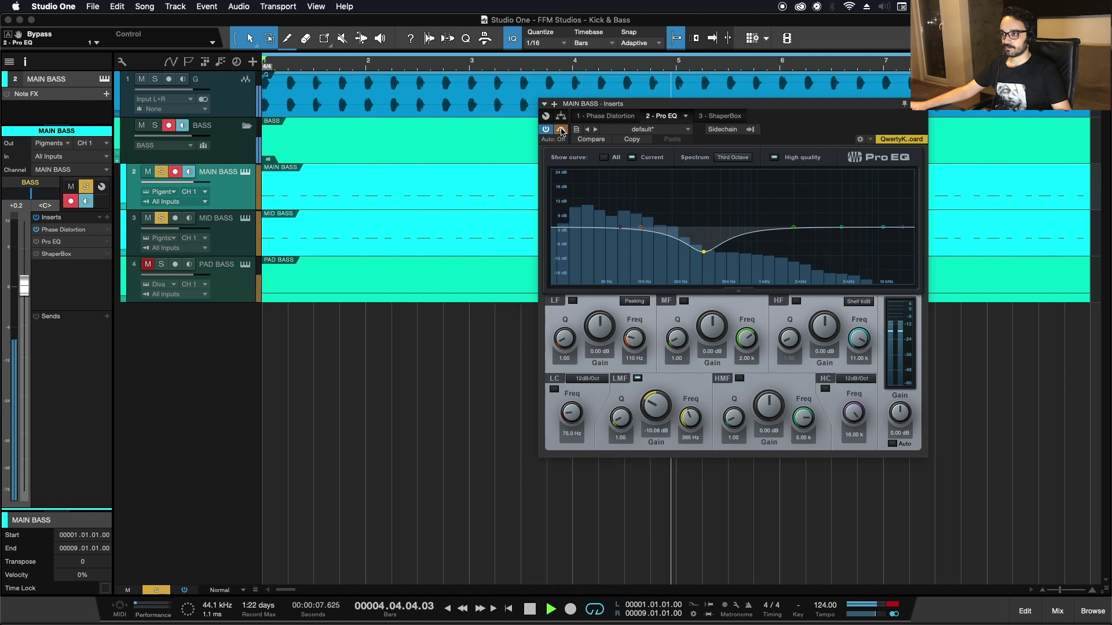
click(561, 130)
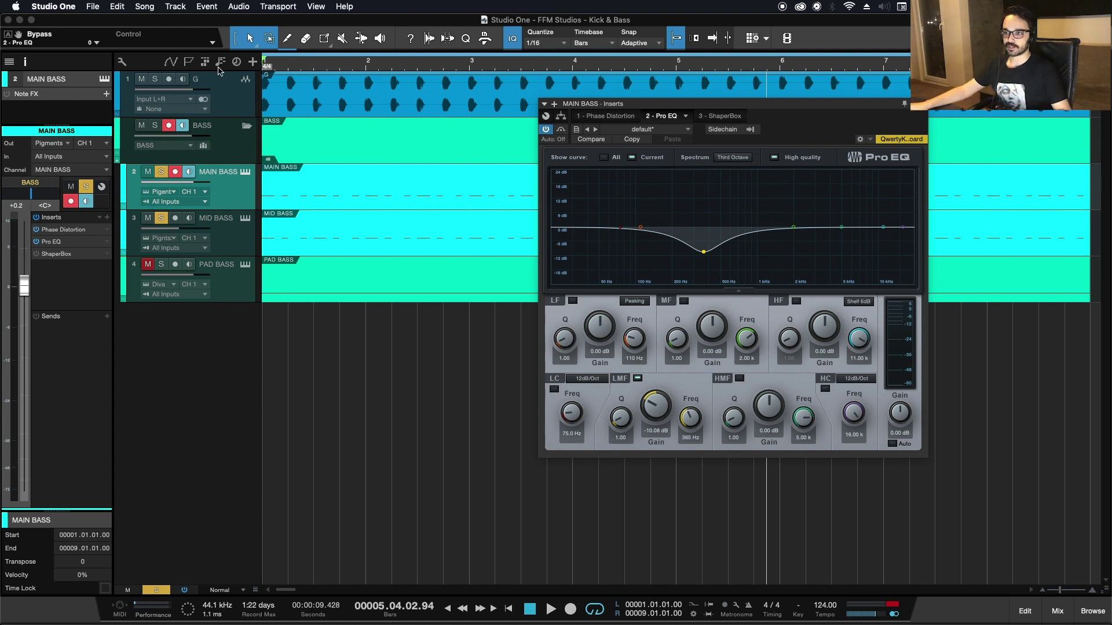
Step: Activate ShaperBox on MAIN BASS, open its window and play the bass through it
click(39, 258)
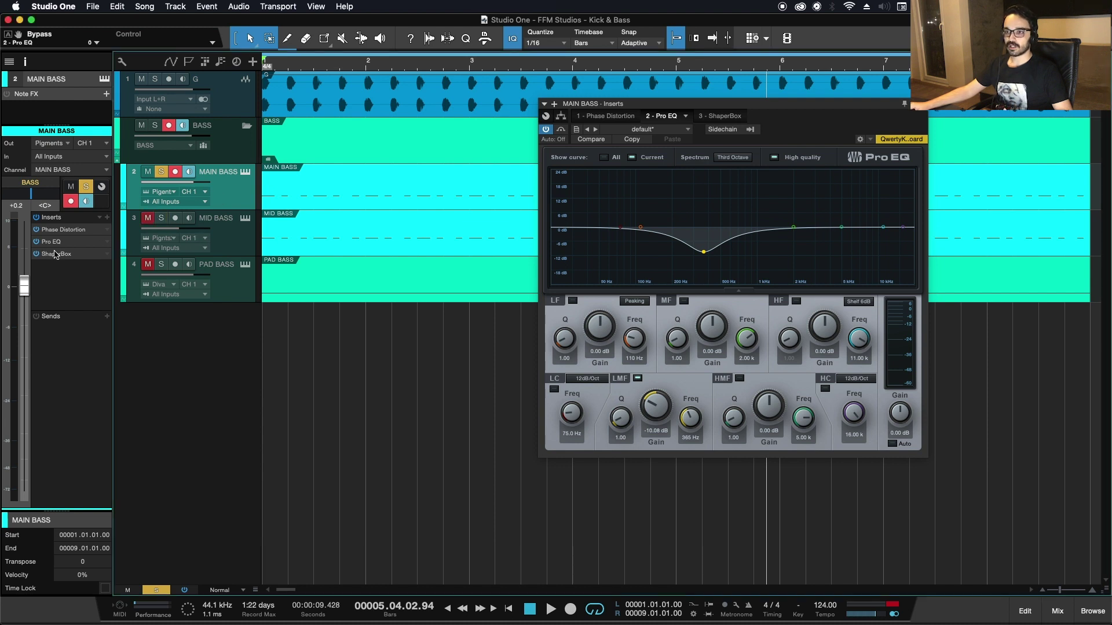
double_click(57, 256)
drag(662, 106, 623, 133)
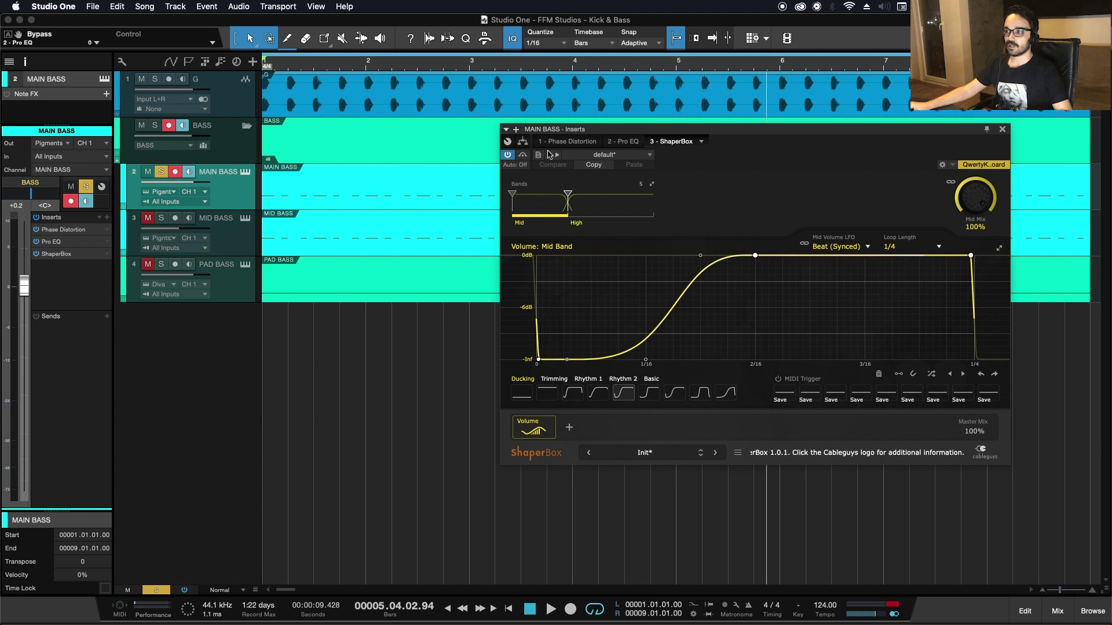
key(space)
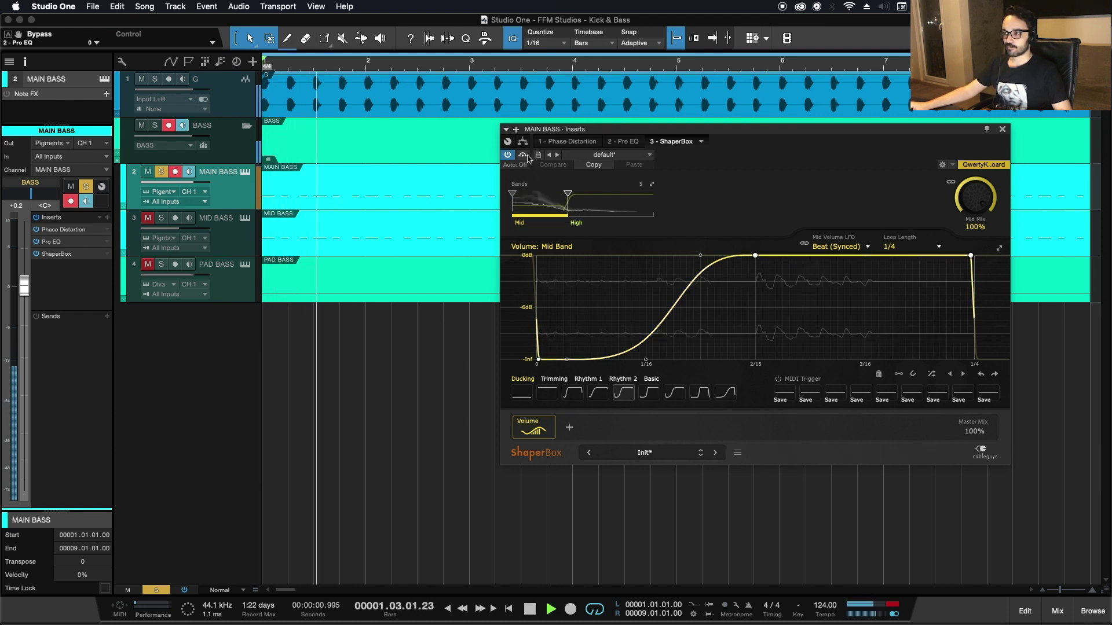
key(space)
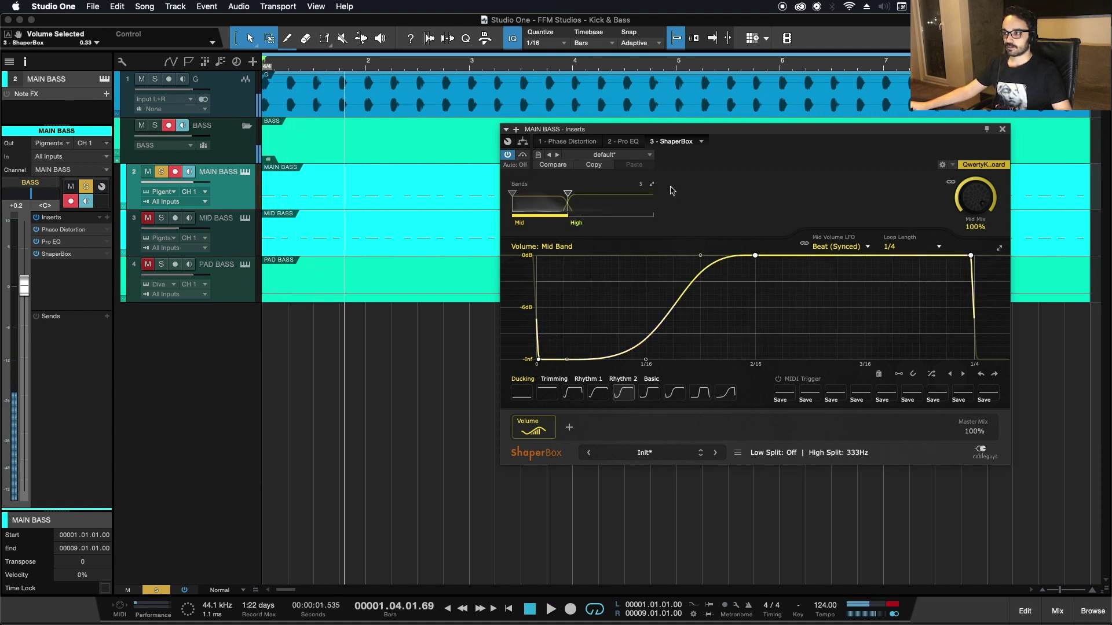
Step: Solo the selected band in ShaperBox, and examine and listen to the Mid and High bands in turn
click(641, 185)
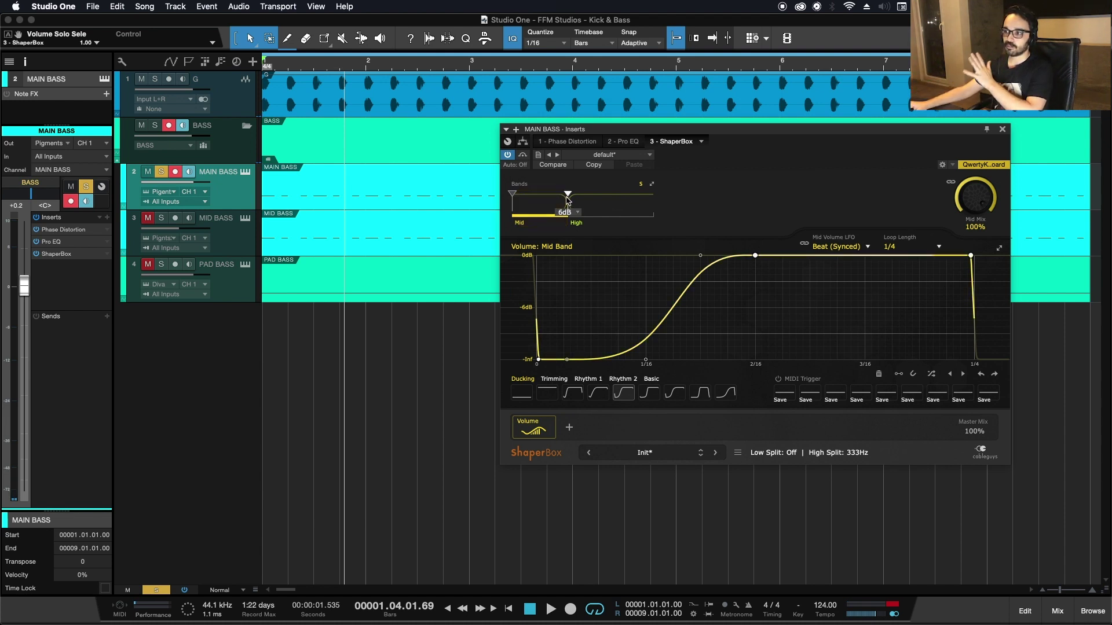
click(614, 203)
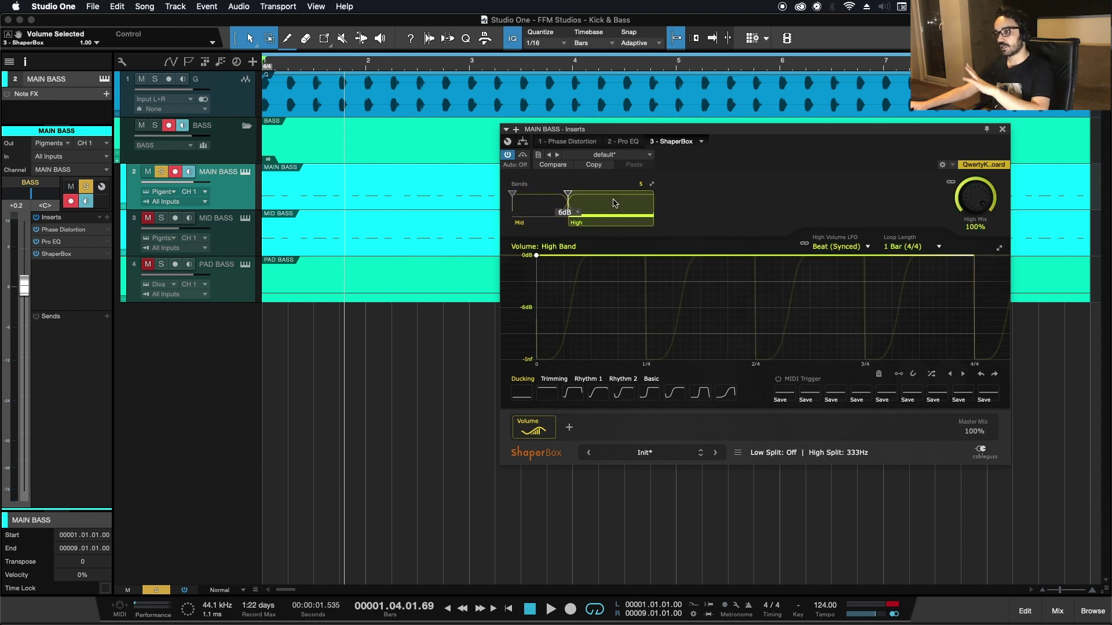
click(544, 204)
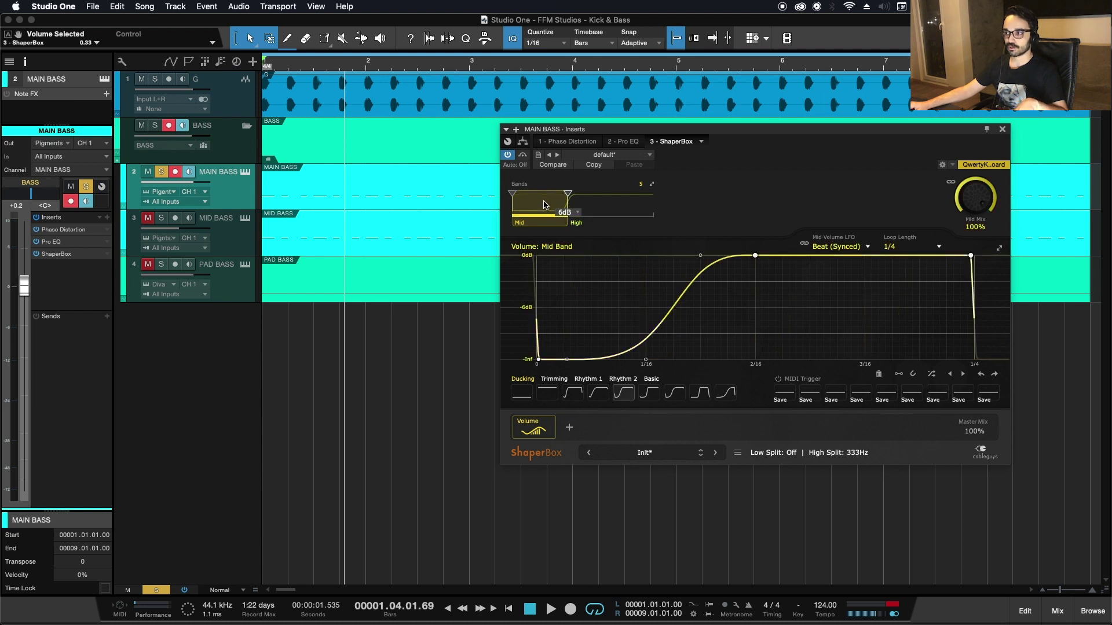
key(space)
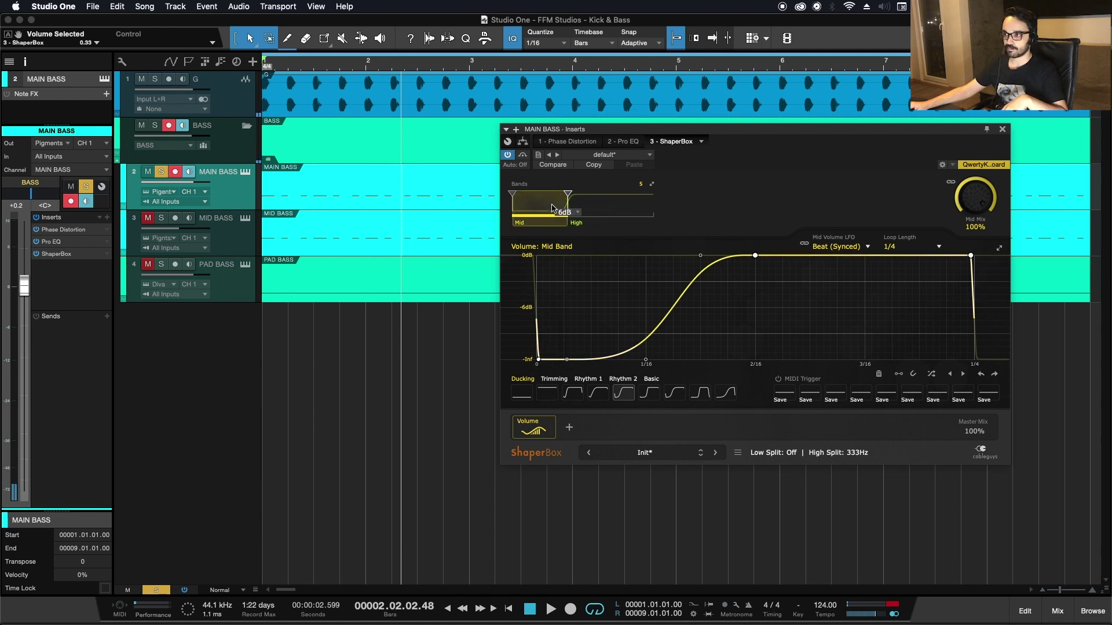
key(space)
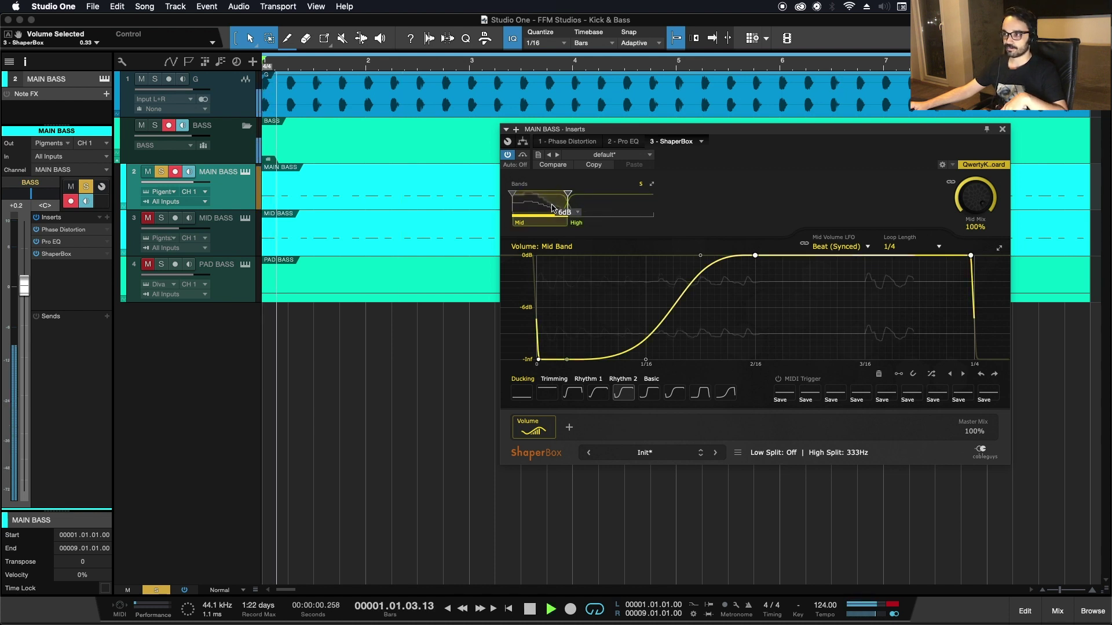
click(597, 206)
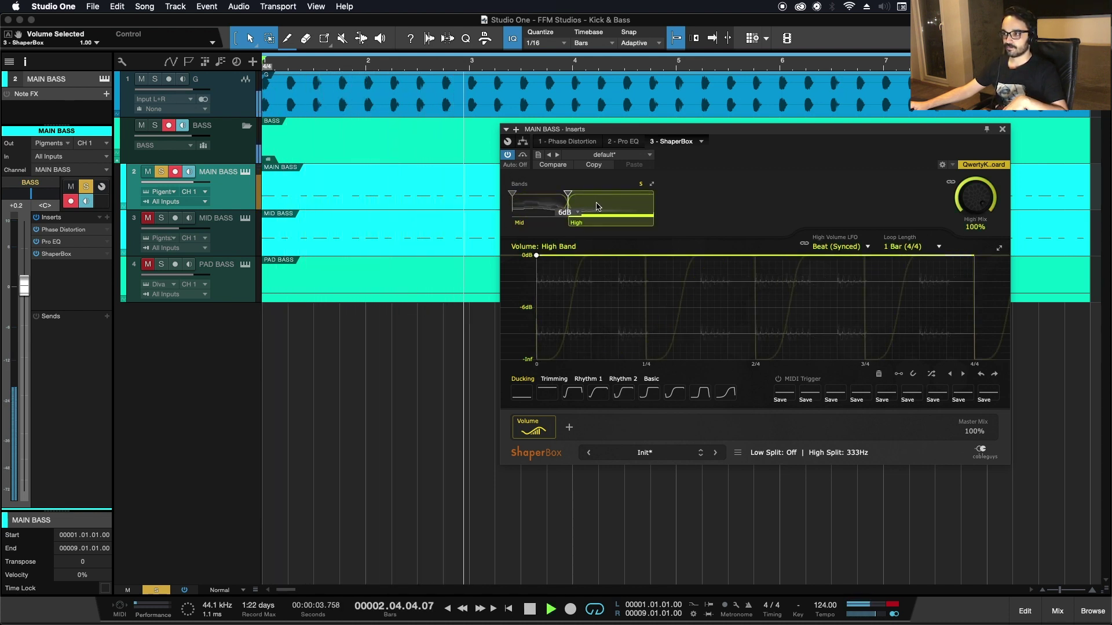
key(space)
click(541, 208)
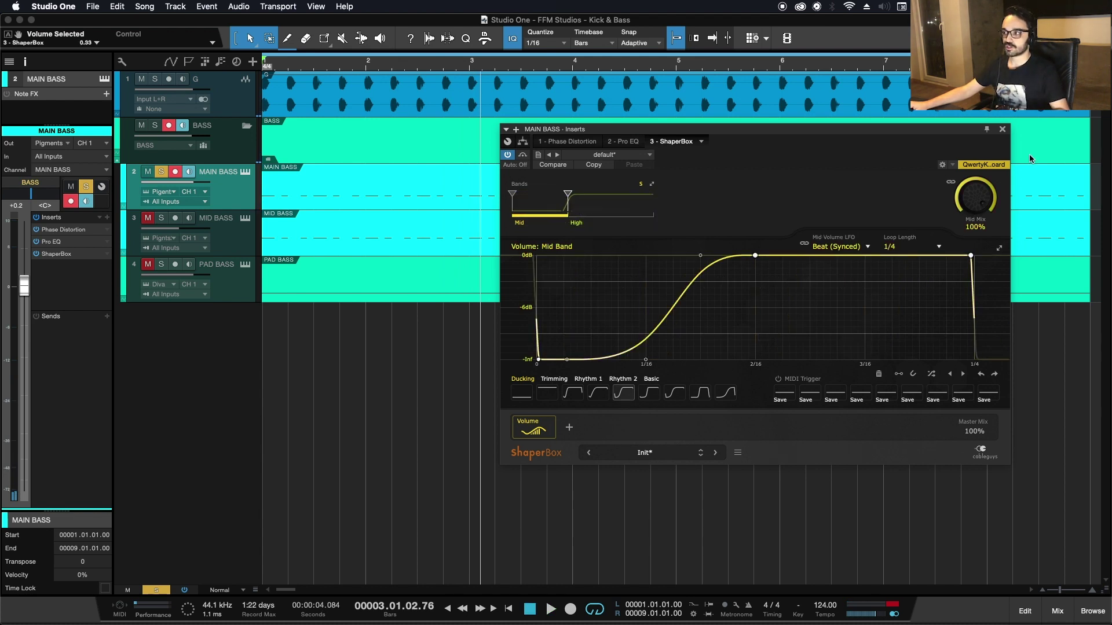
Step: Mute MAIN BASS, solo and select MID BASS, and play it with the kick, without its inserts
click(356, 161)
click(149, 219)
click(161, 218)
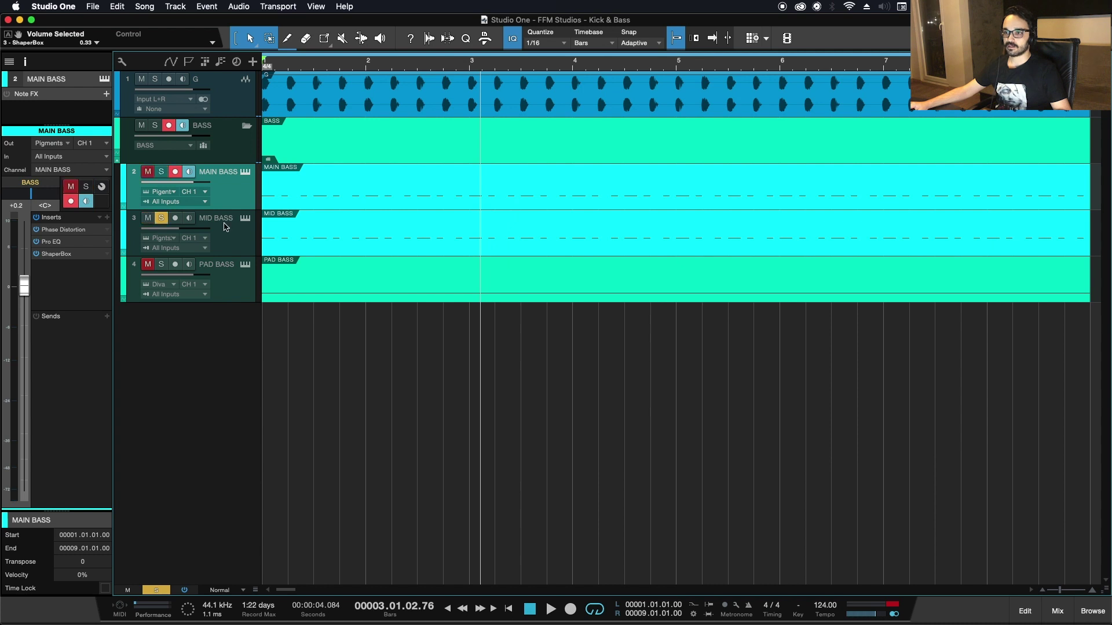
click(236, 233)
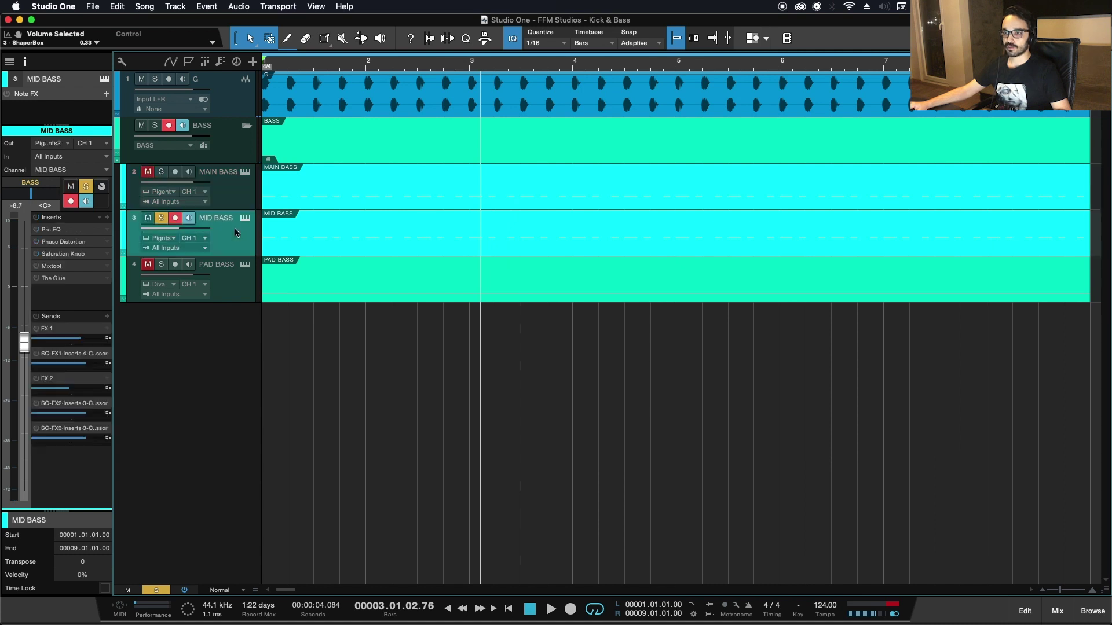
click(275, 64)
key(space)
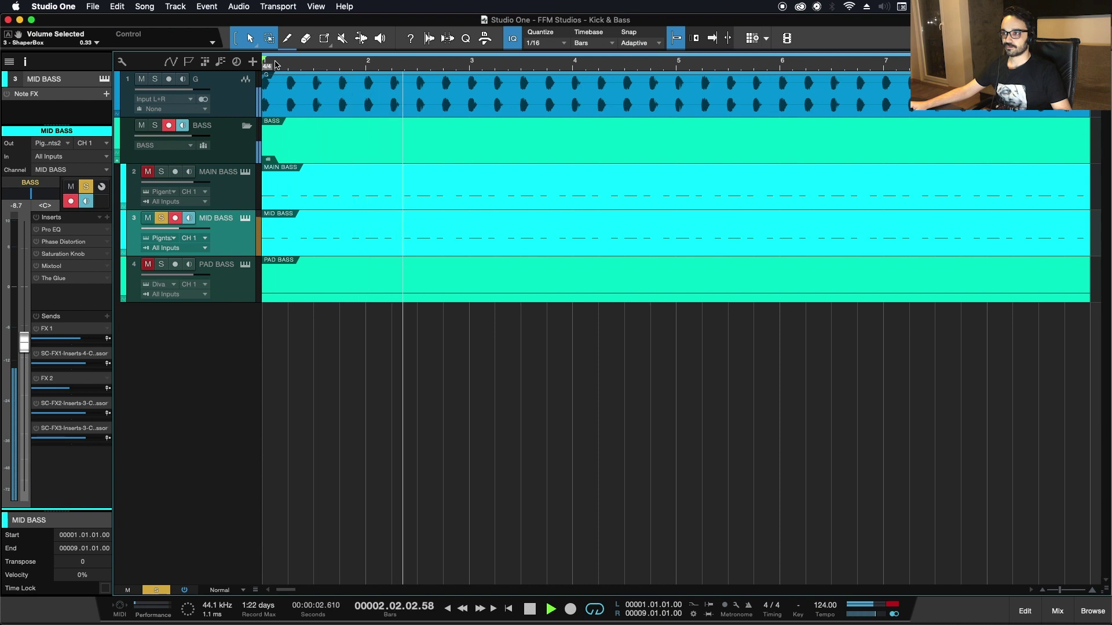
key(space)
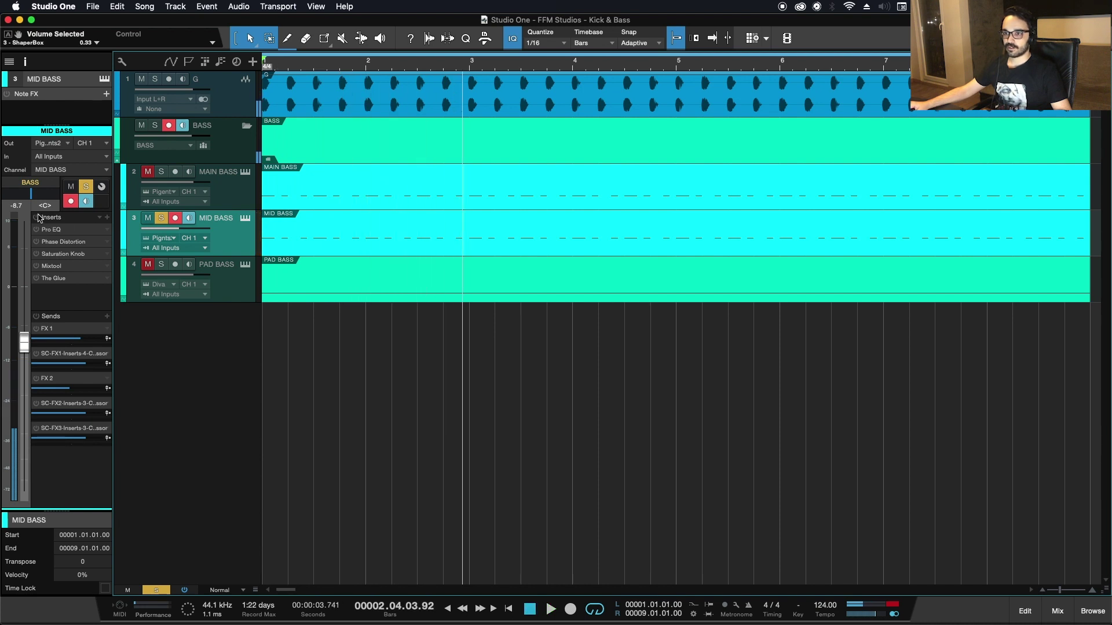
Step: Activate Pro EQ on MID BASS, open its window and compare it active and bypassed during playback, leaving it active
double_click(55, 232)
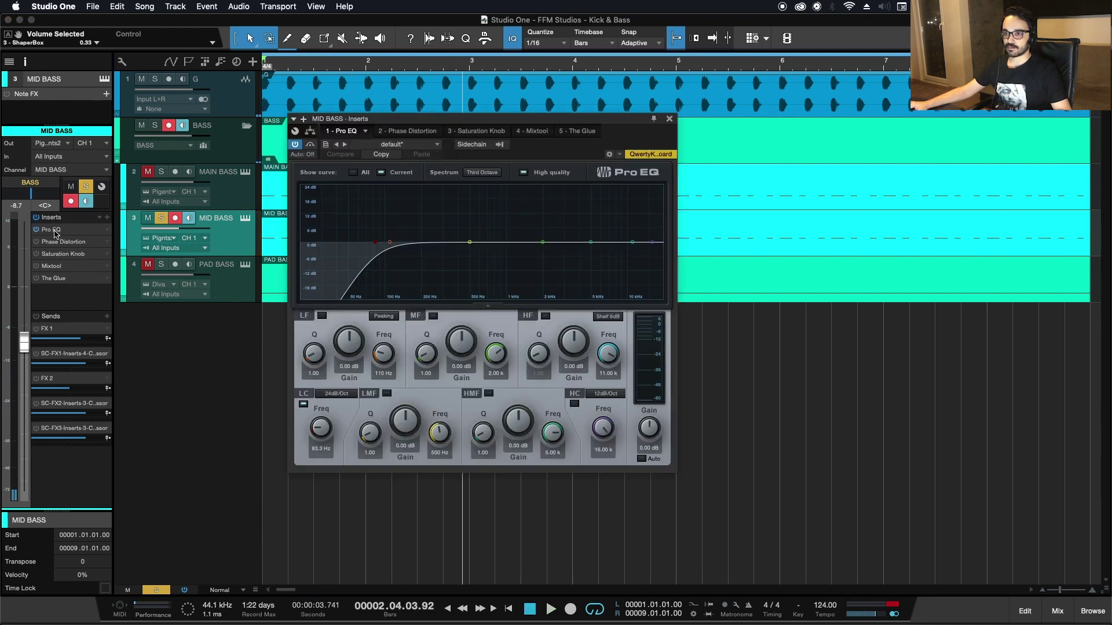
drag(396, 118, 566, 141)
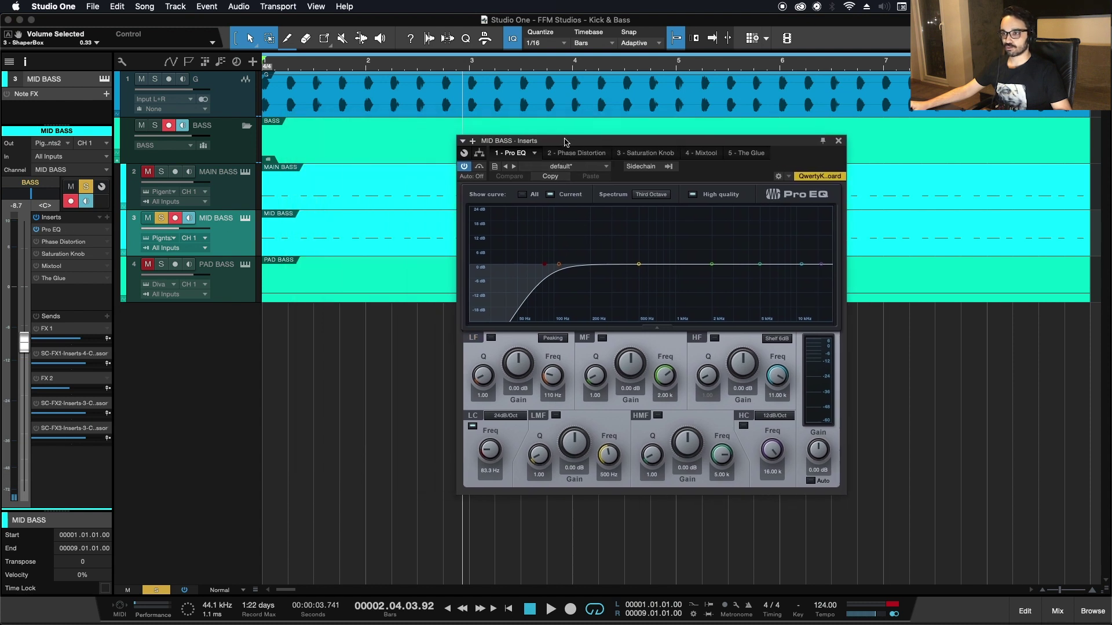
click(479, 168)
key(space)
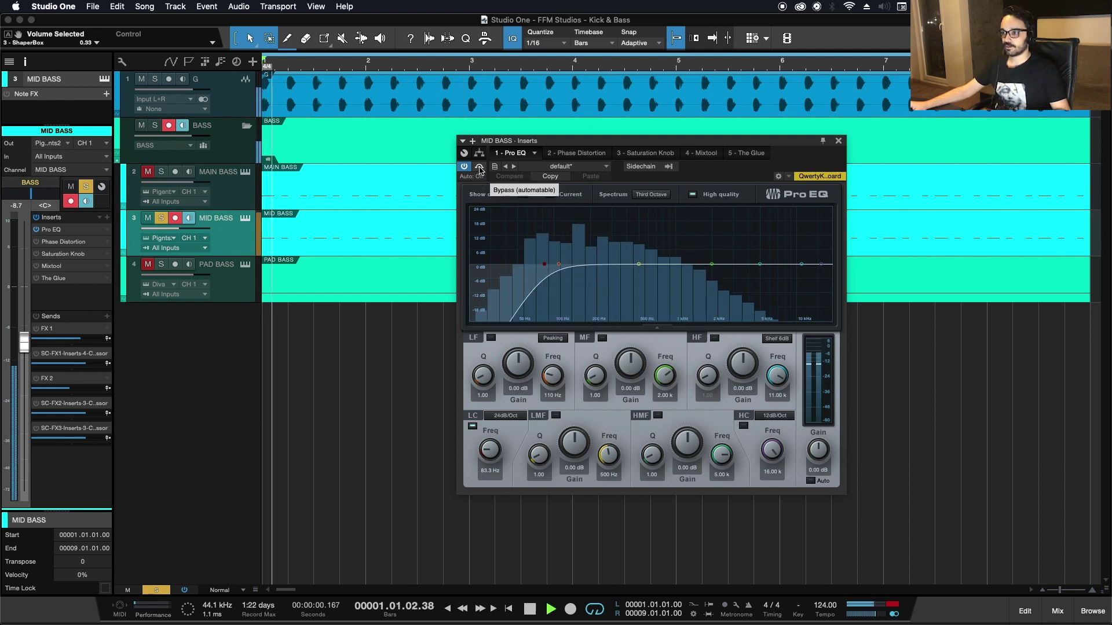
click(479, 169)
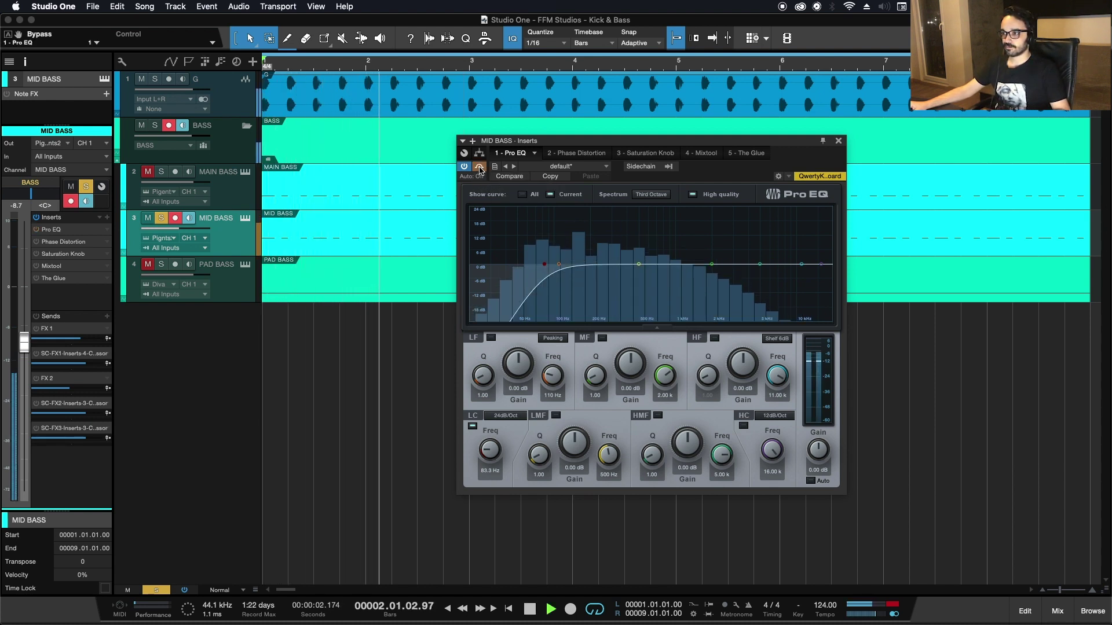
key(space)
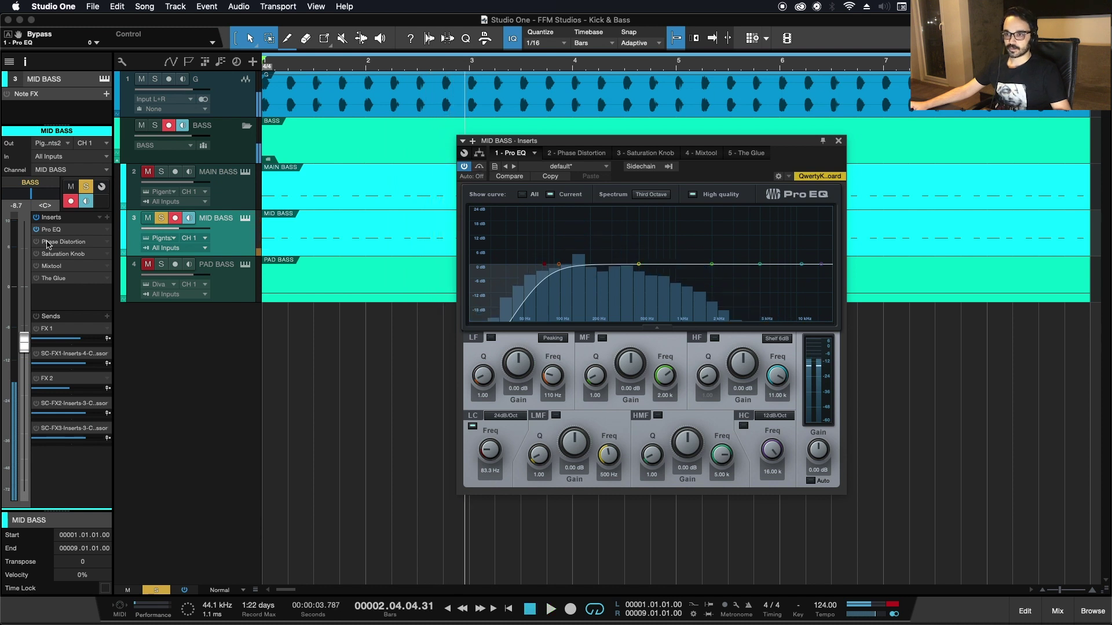
Step: Activate Phase Distortion on MID BASS, open its window and compare it off and on during playback, leaving it on
click(48, 245)
click(48, 243)
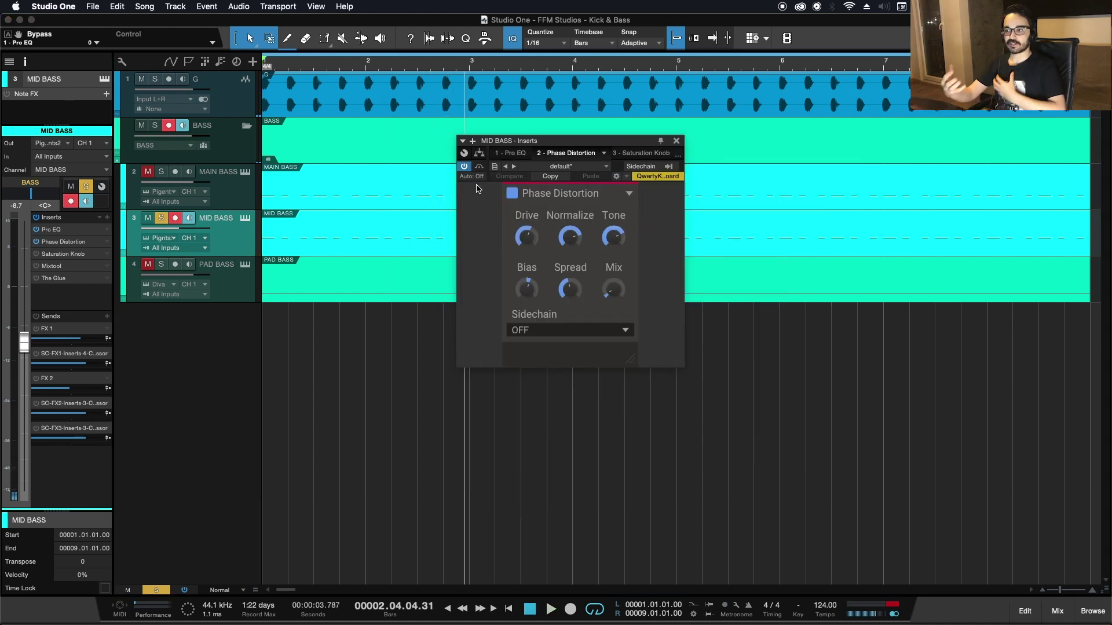
key(space)
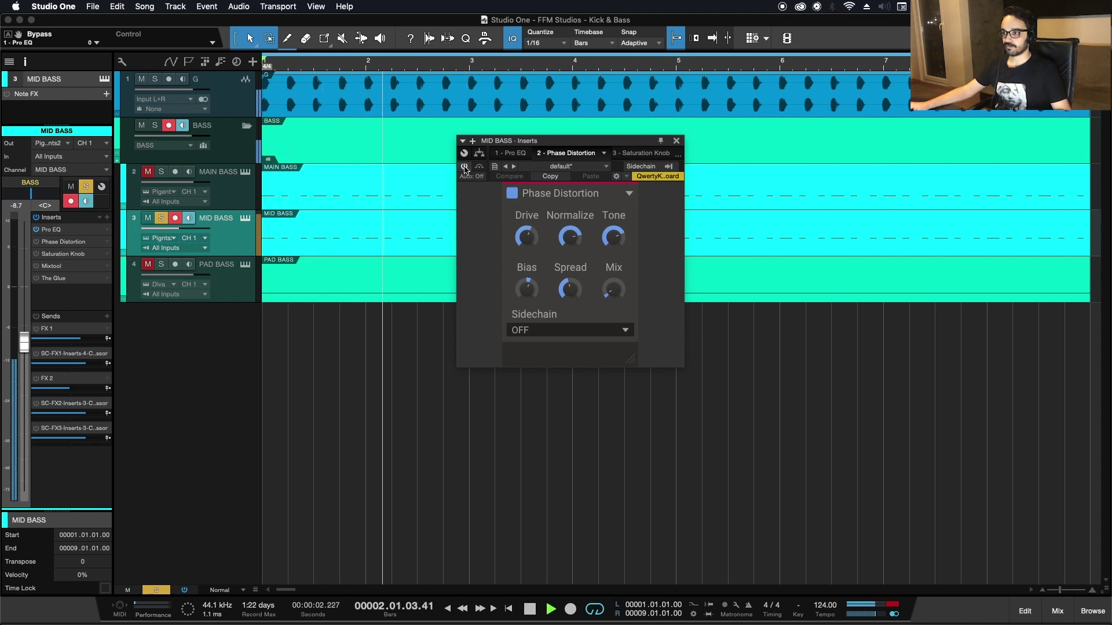
click(464, 167)
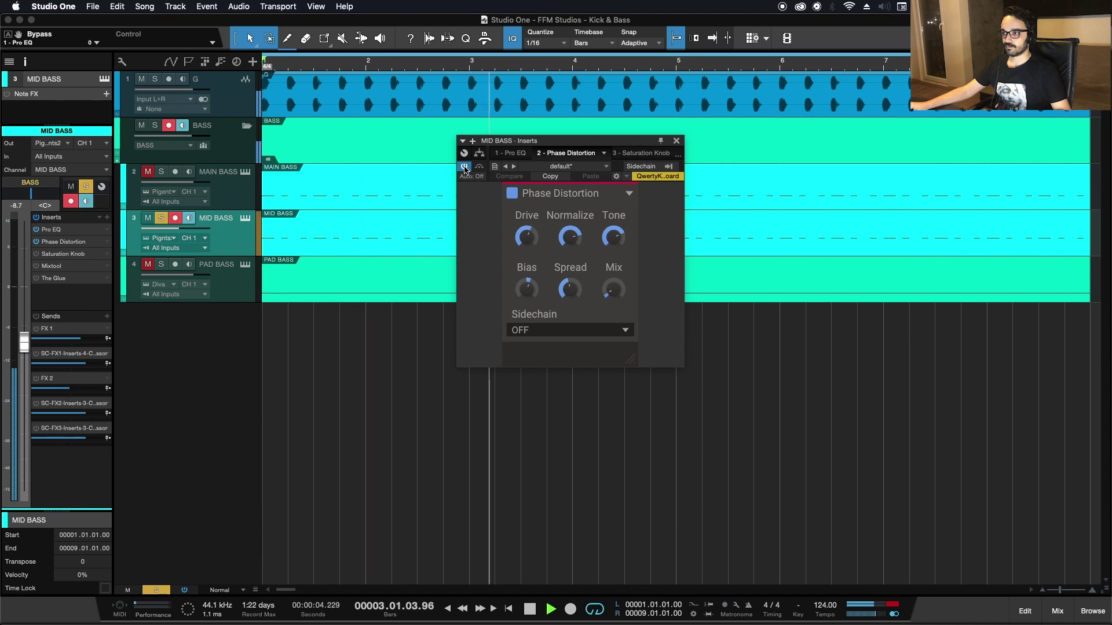
key(space)
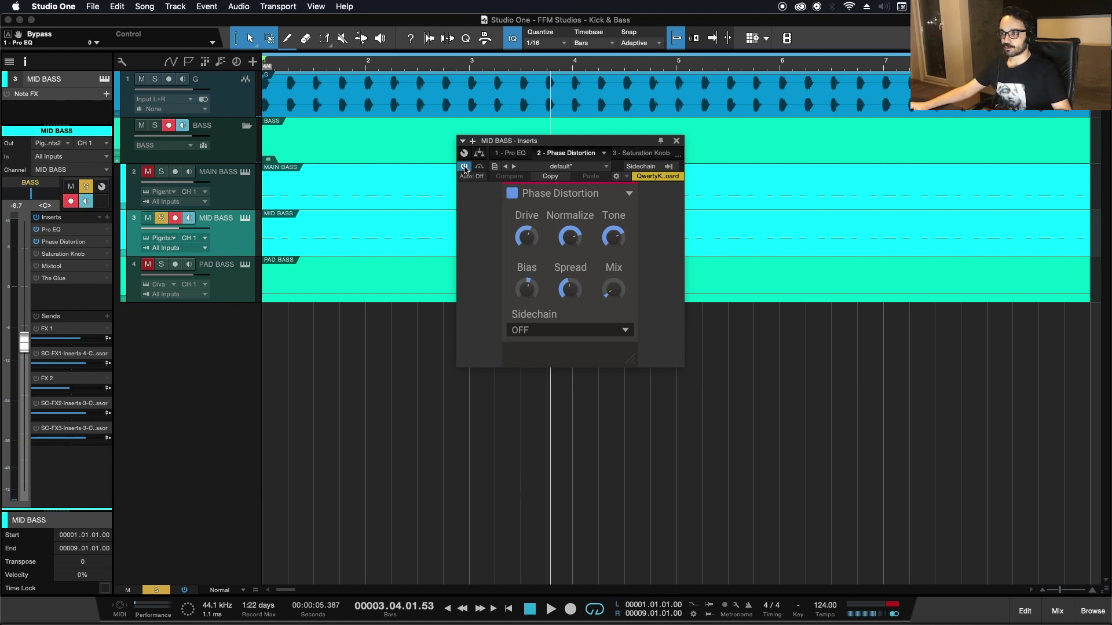
key(space)
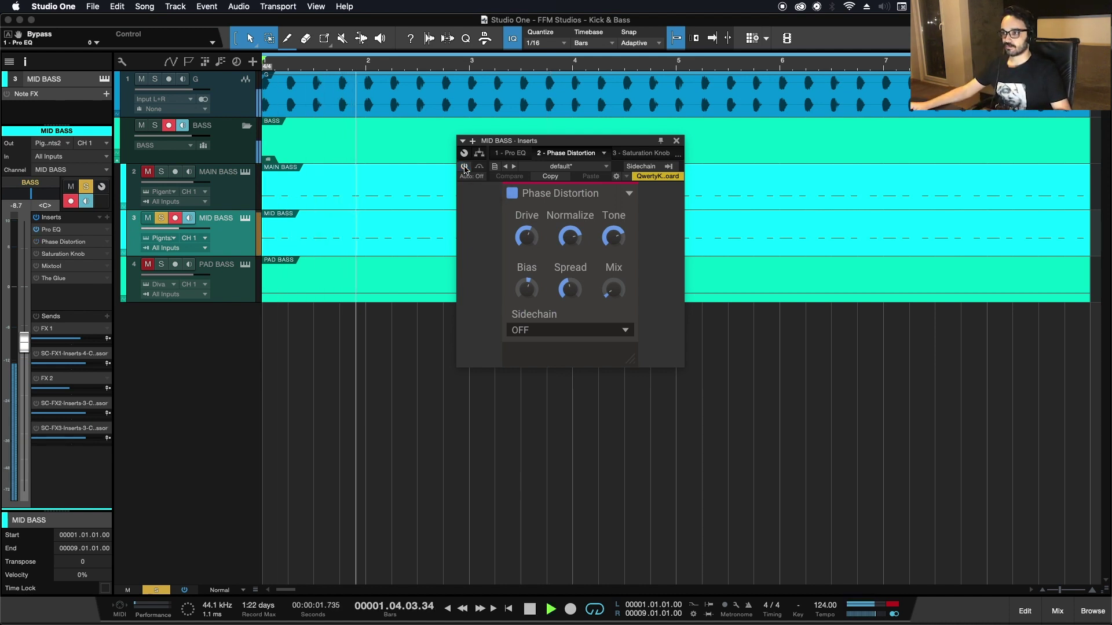
key(space)
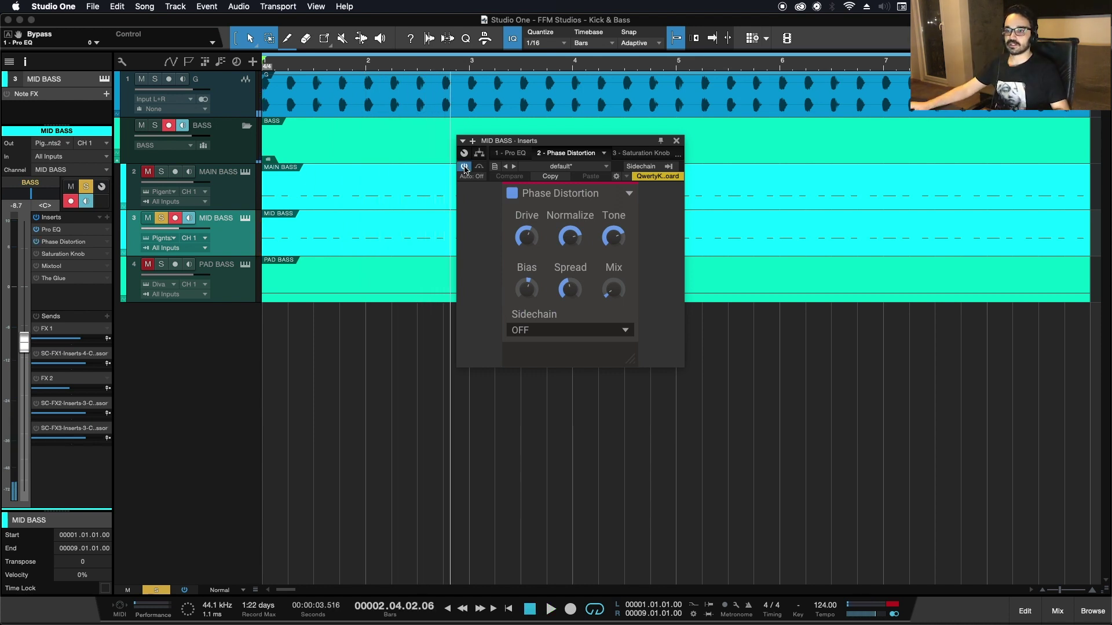
Step: Activate Saturation Knob on MID BASS, open its window and compare it bypassed and active during playback, leaving it active
click(55, 257)
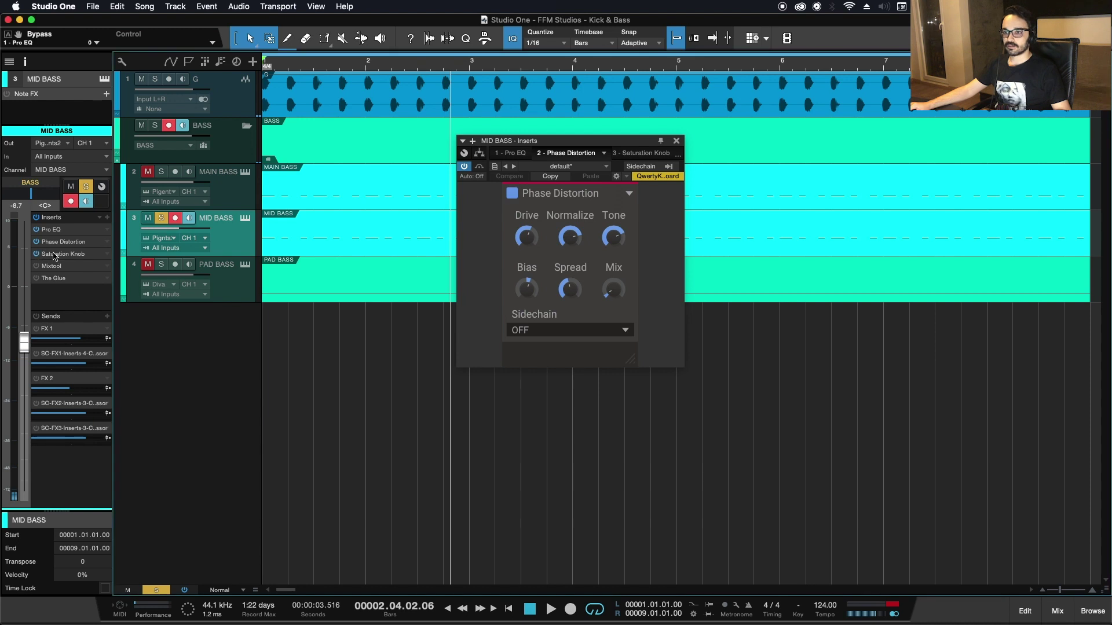
double_click(61, 255)
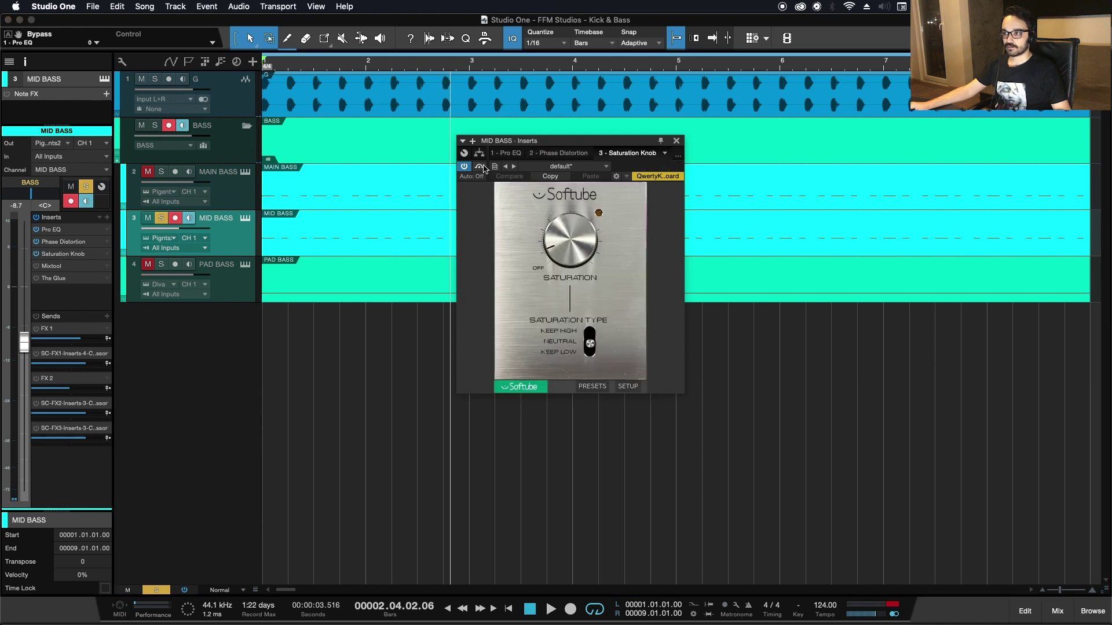
key(space)
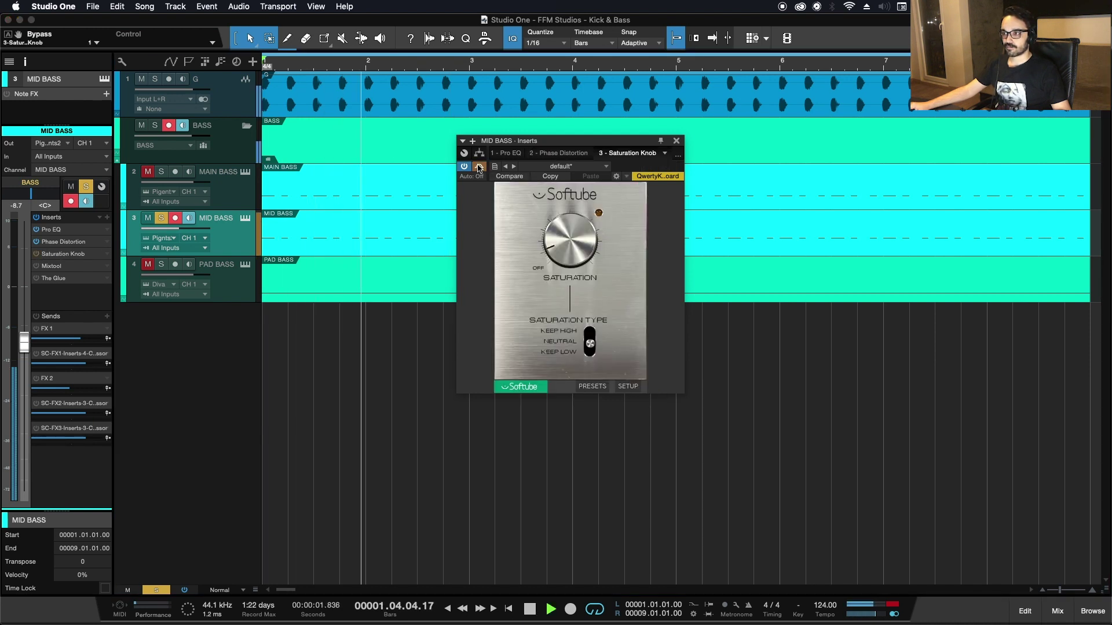
click(478, 166)
click(479, 167)
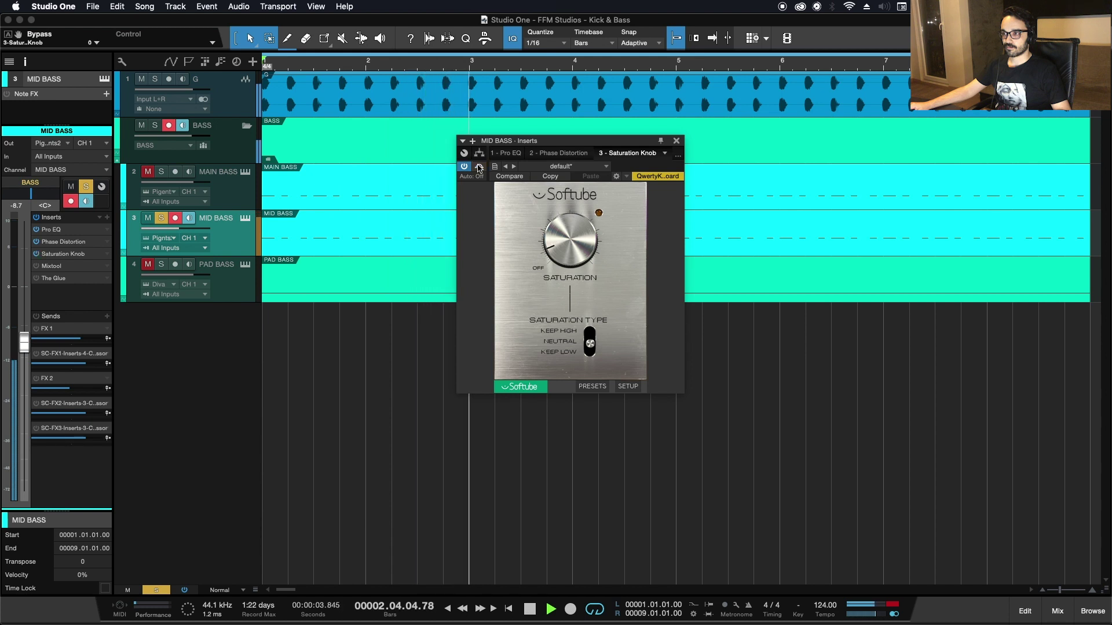
key(space)
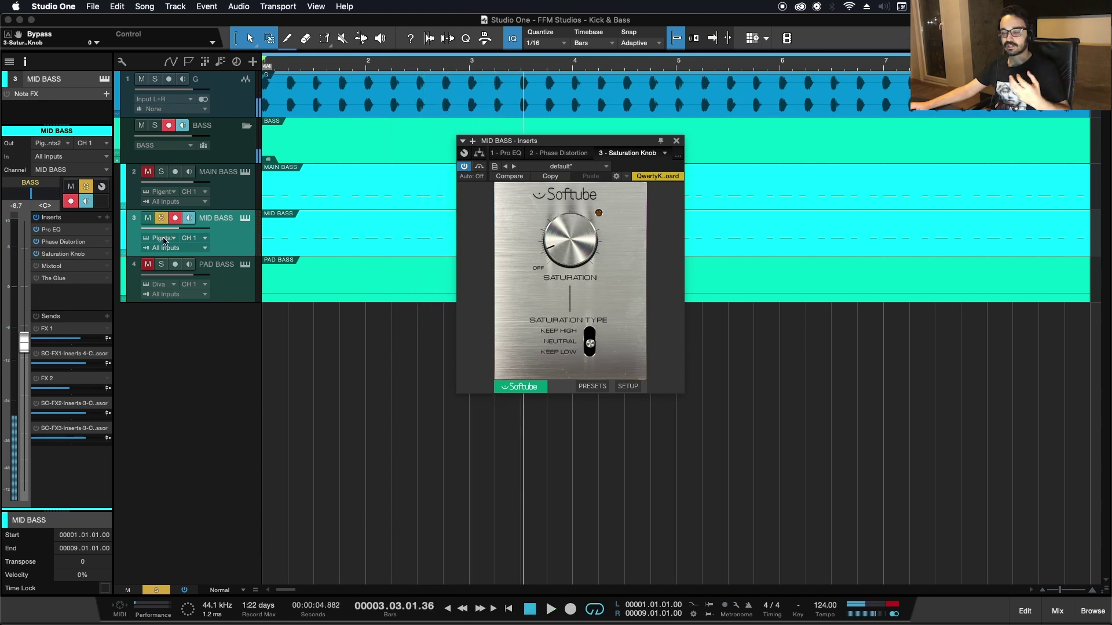
Step: Activate Mixtool and The Glue on MID BASS and open their windows to show their settings
click(48, 266)
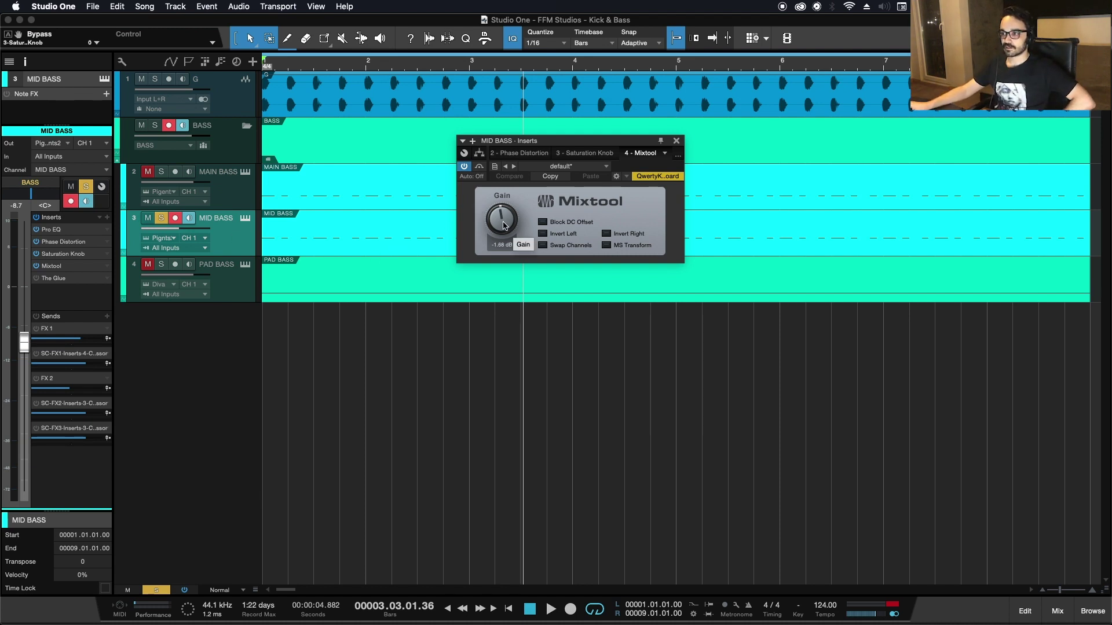
click(50, 279)
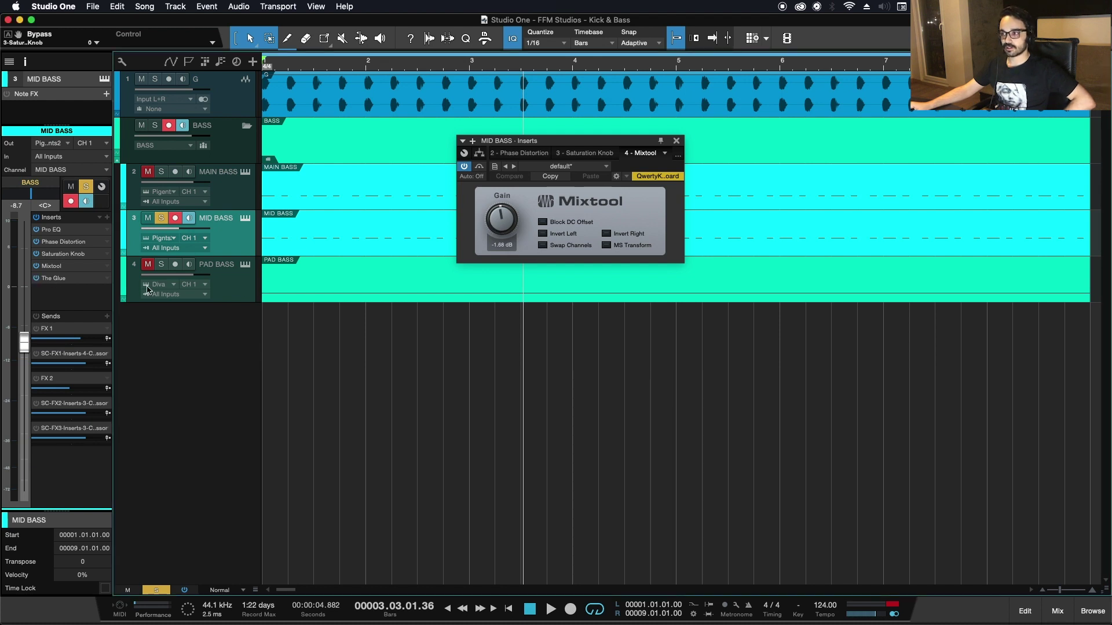
double_click(50, 279)
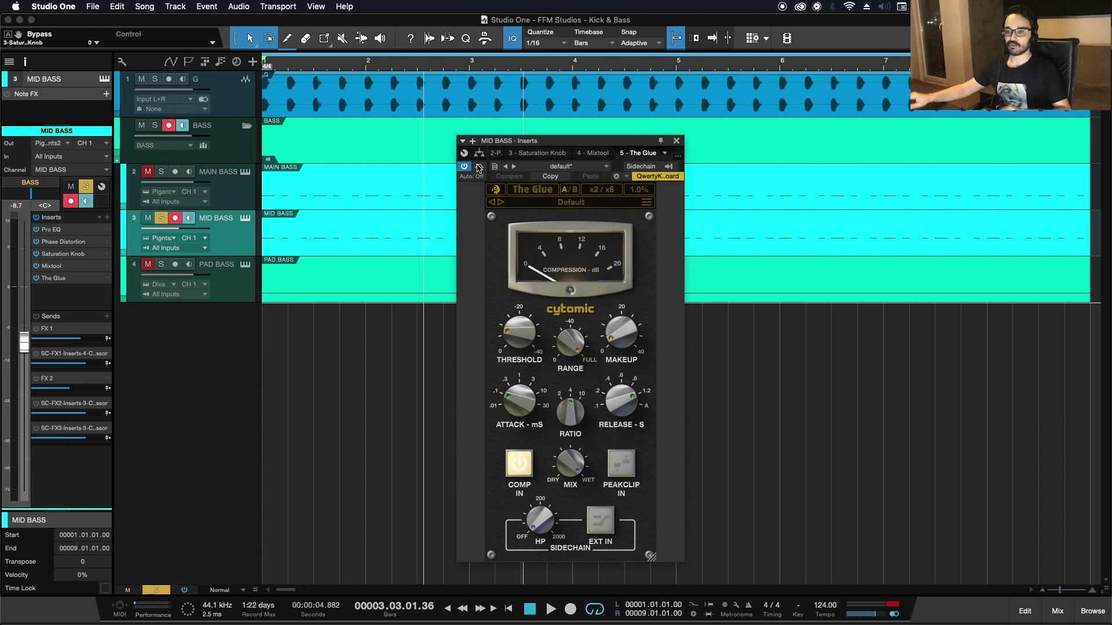
Step: Bypass Pro EQ on MID BASS and repeatedly compare the whole insert chain on and off during playback, leaving the chain on
double_click(40, 230)
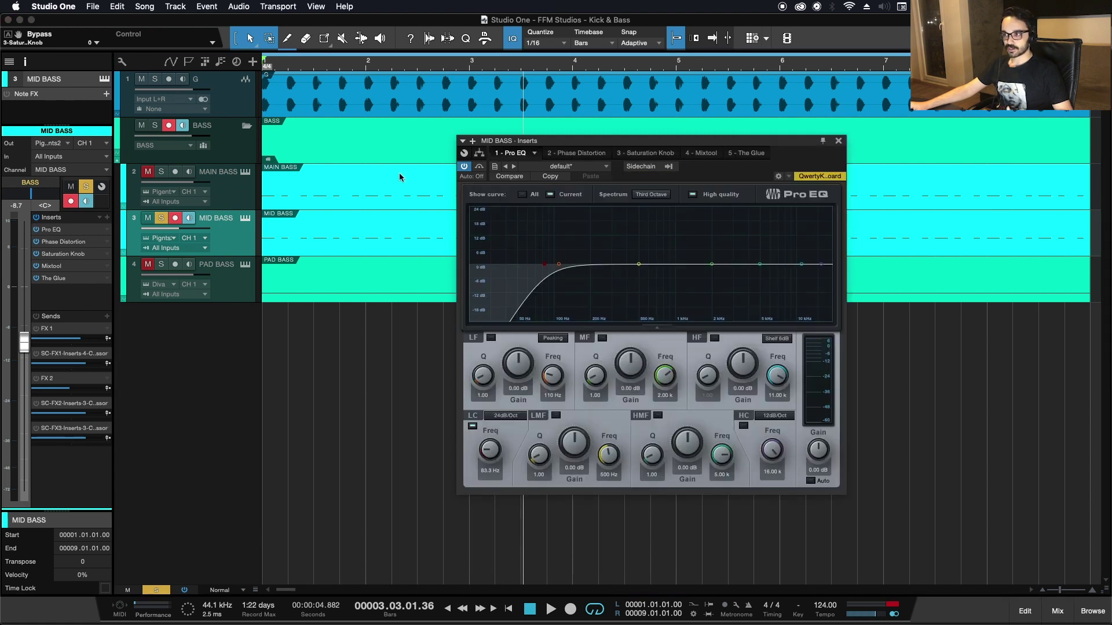
click(478, 168)
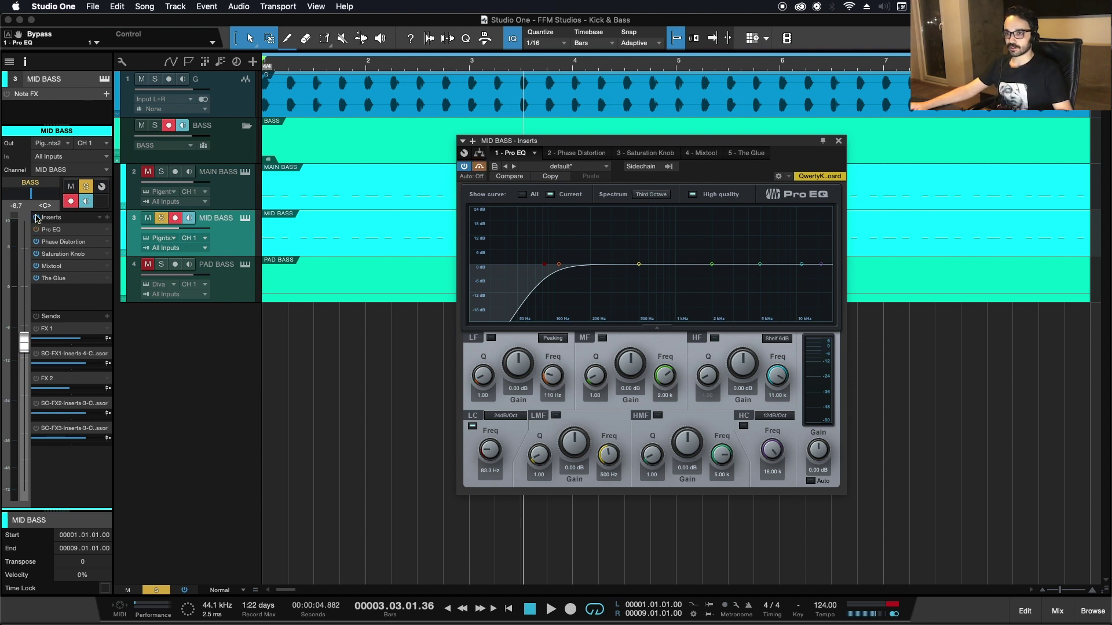
key(space)
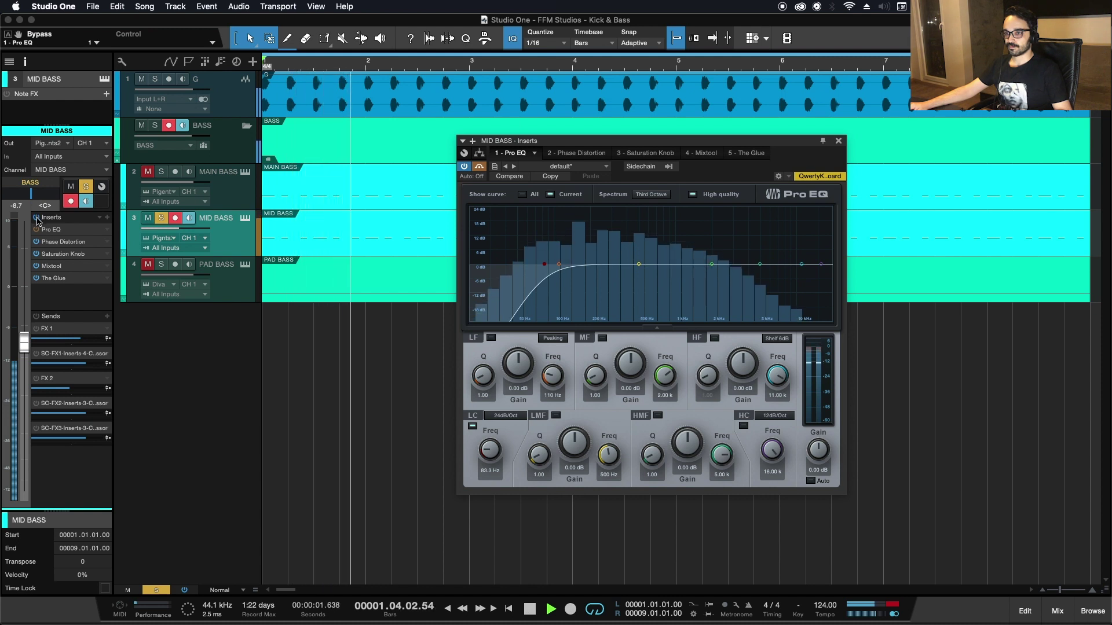
click(36, 219)
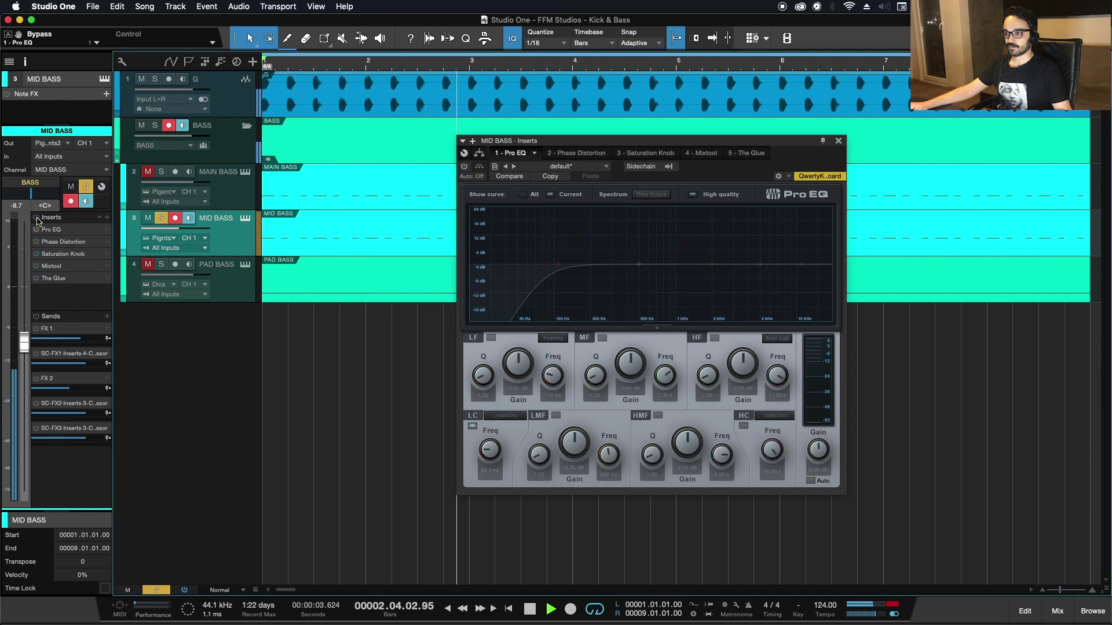
click(36, 219)
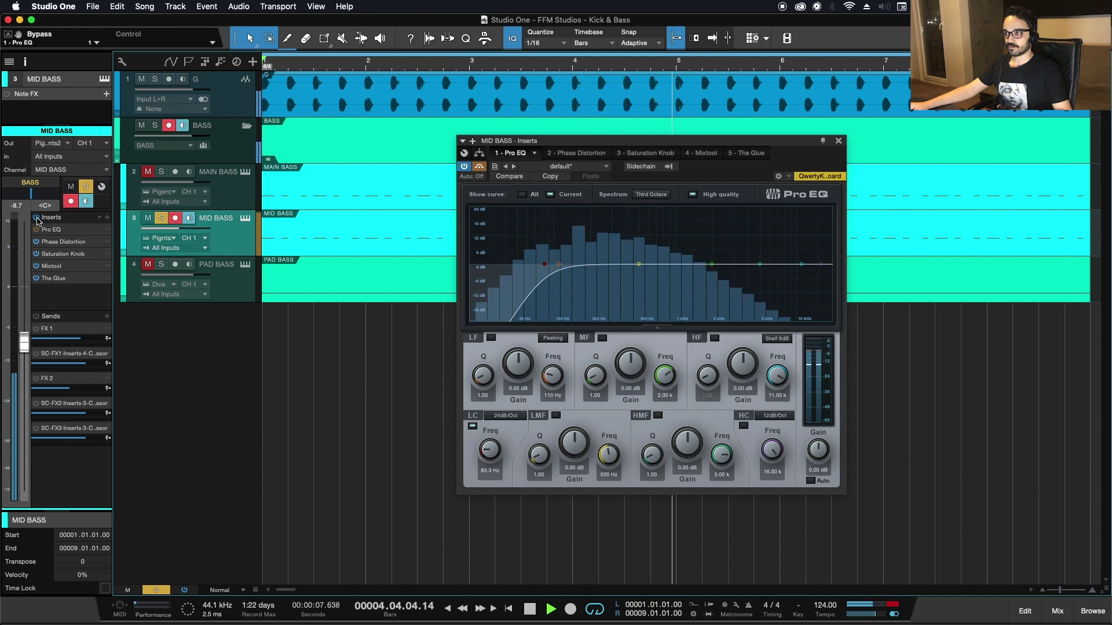
click(37, 218)
key(space)
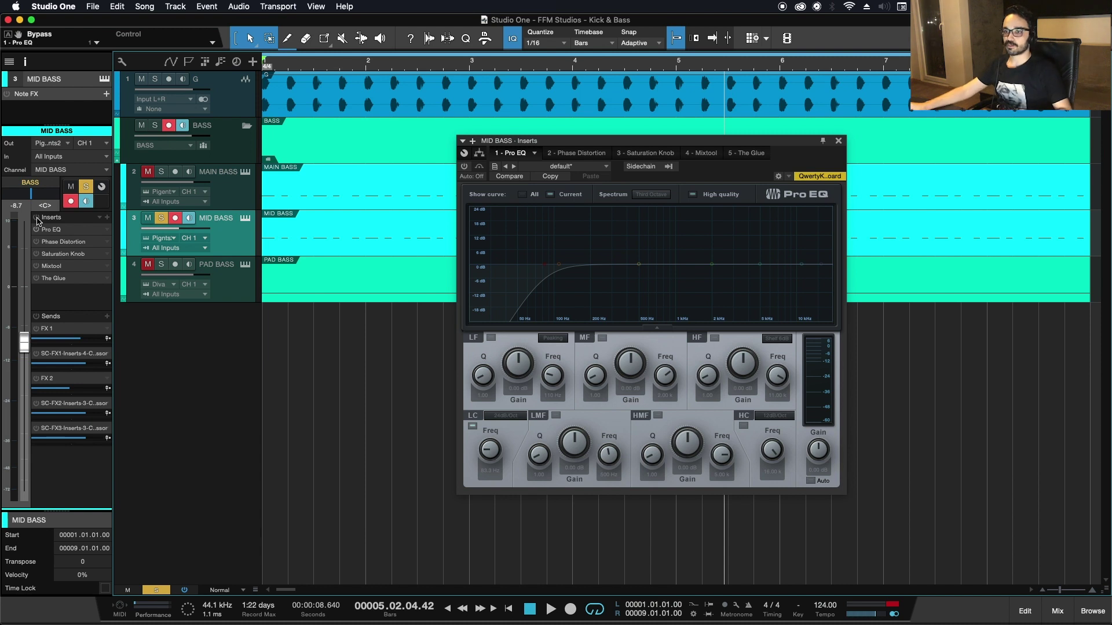
key(space)
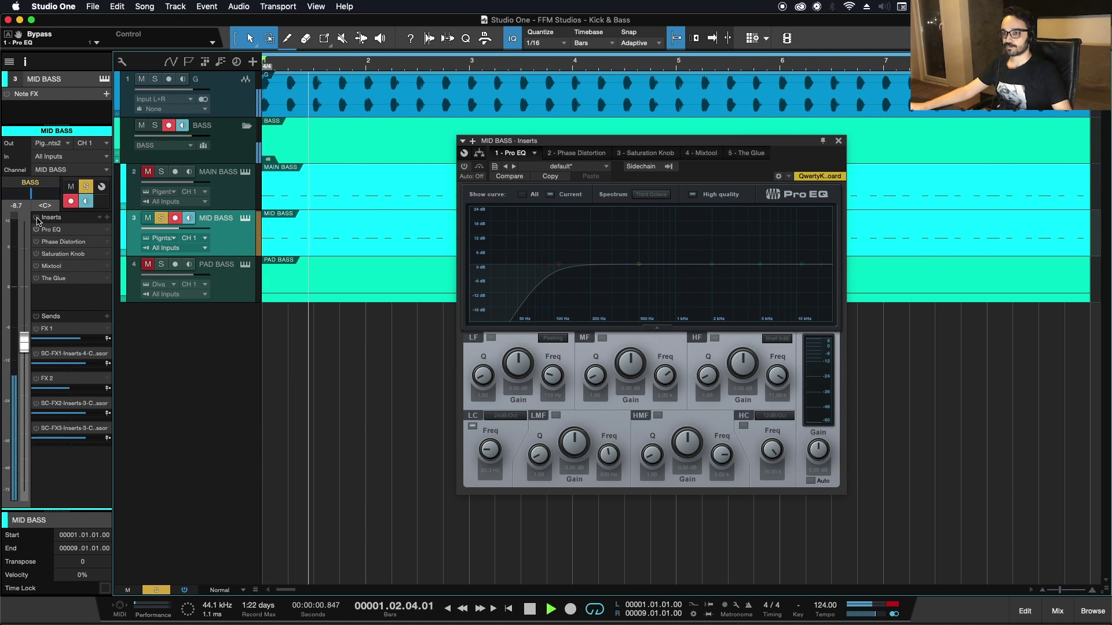
click(37, 218)
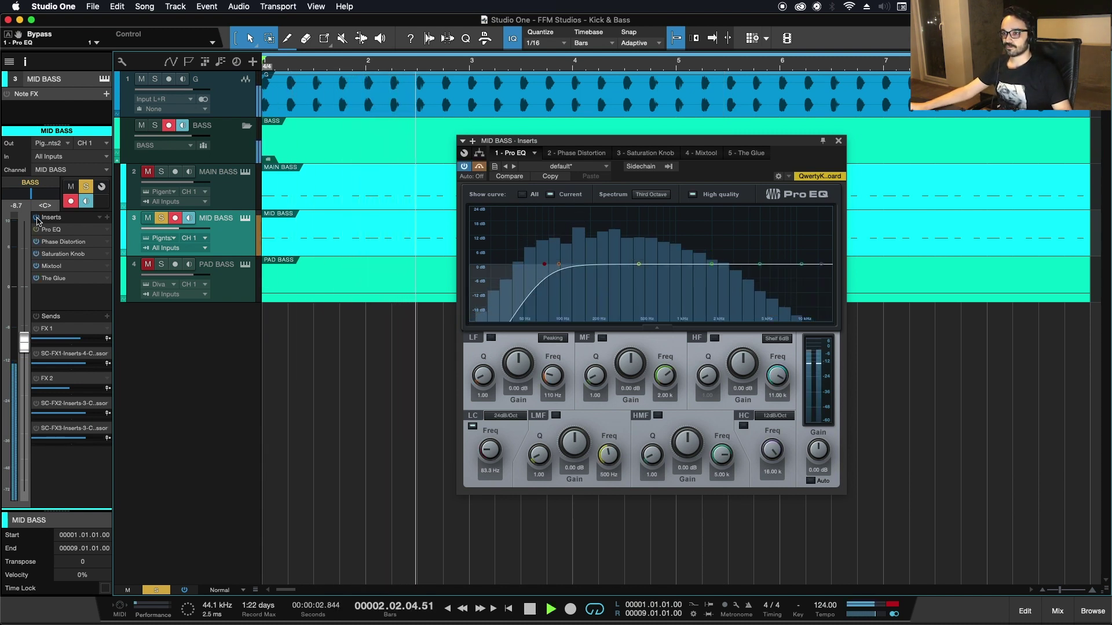
click(36, 218)
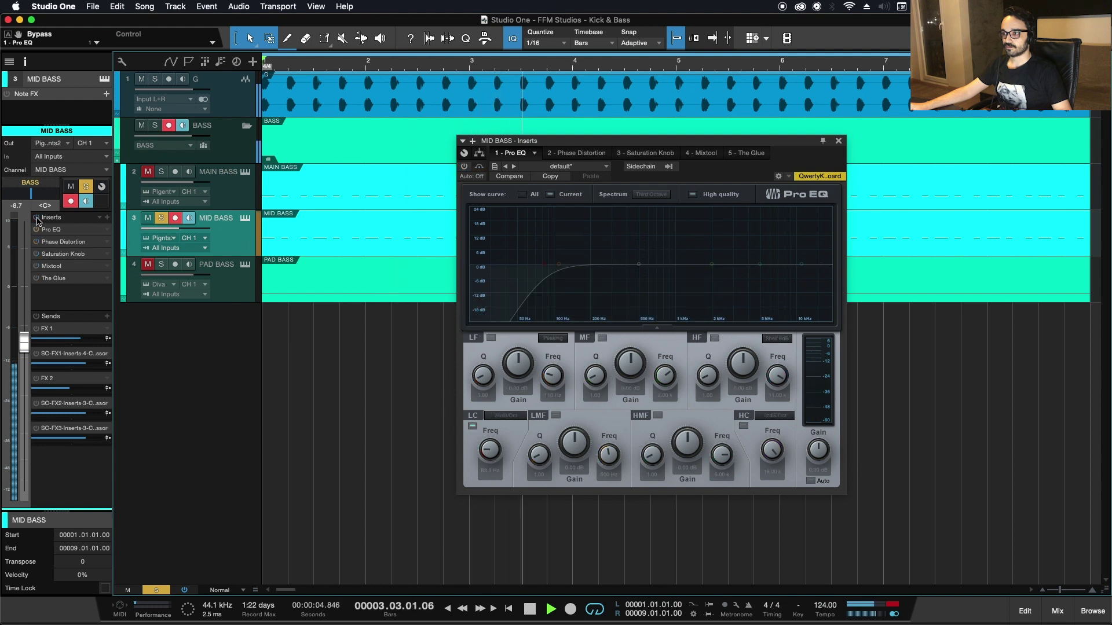
click(37, 219)
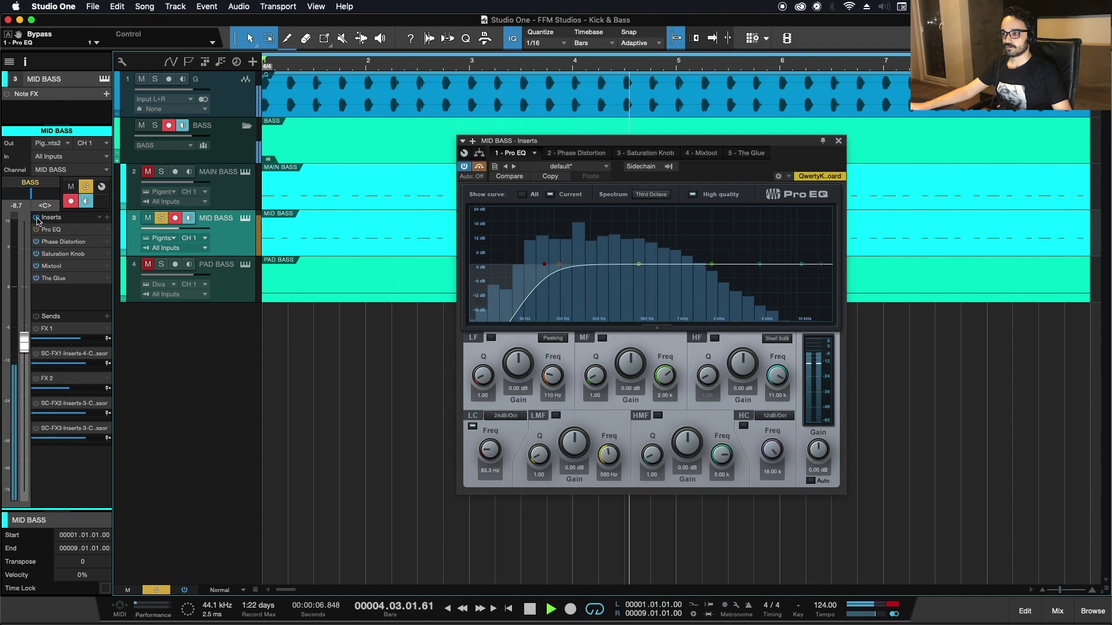
key(space)
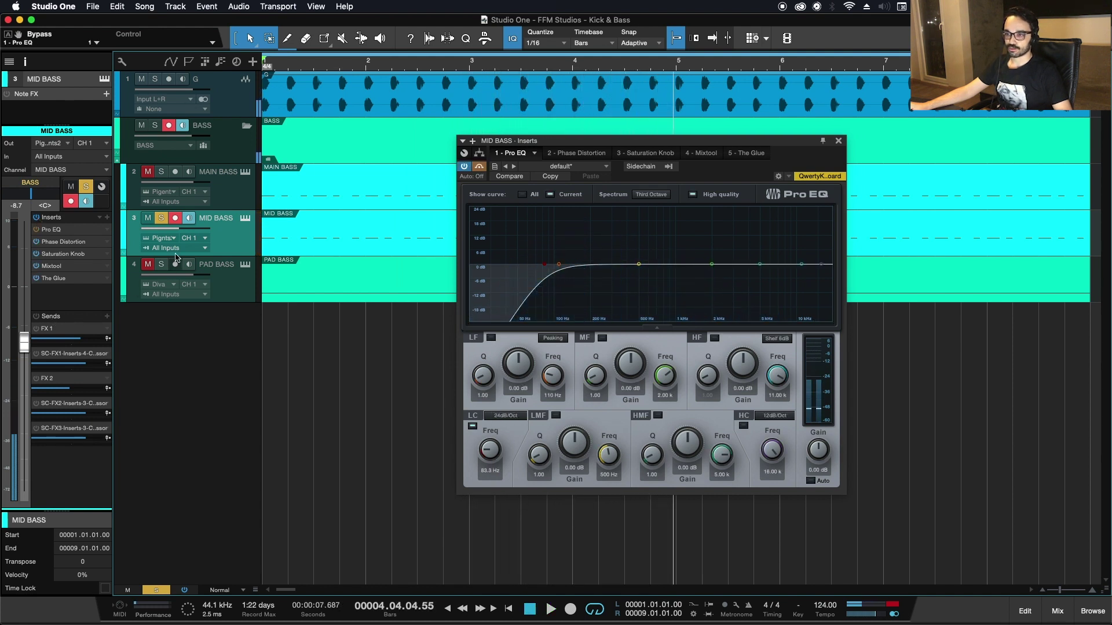
Step: Return the playhead to the song start, show the FX 1 send's destination in the mixer and close the Formant Filter window
click(266, 68)
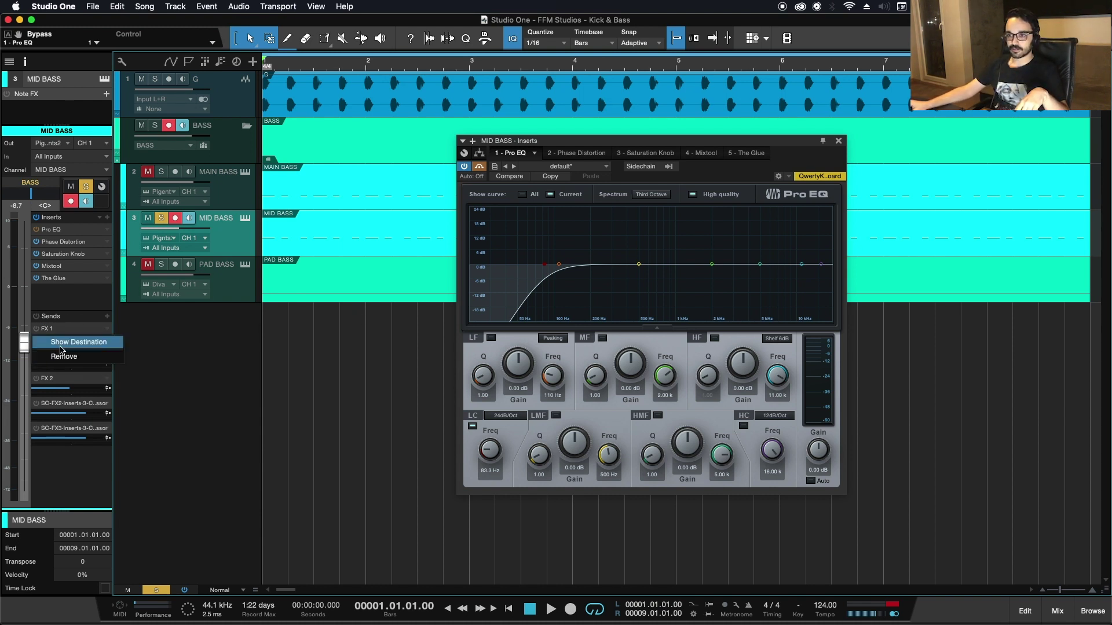
double_click(62, 332)
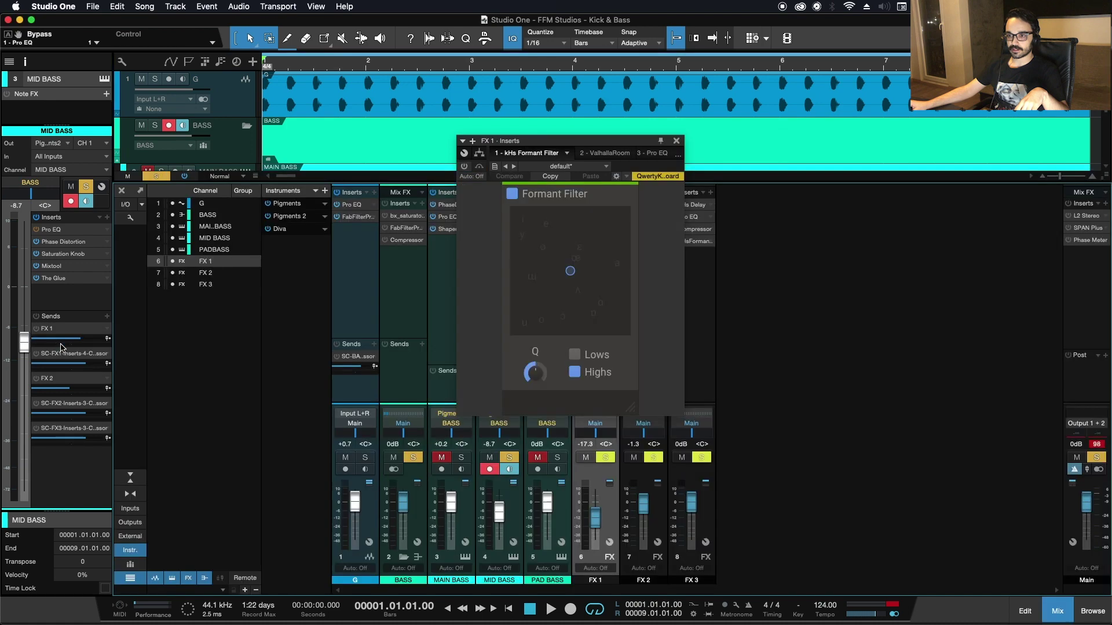
click(674, 142)
Step: Select the FX 1 channel, activate its inserts and the MID BASS send to it, and play the bass with the effect
click(652, 321)
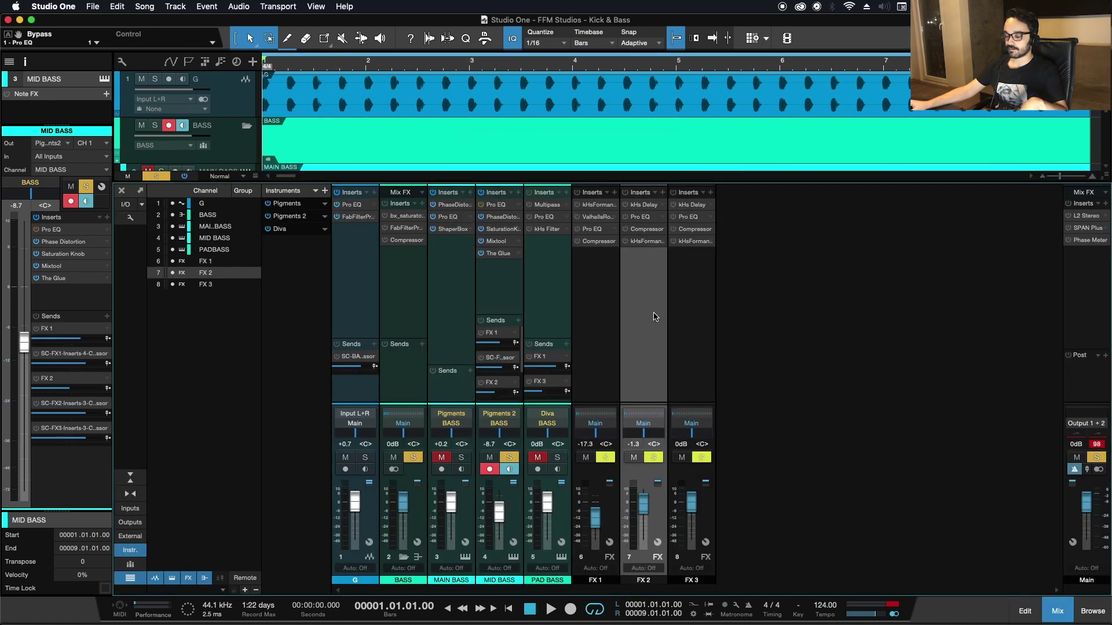
click(599, 316)
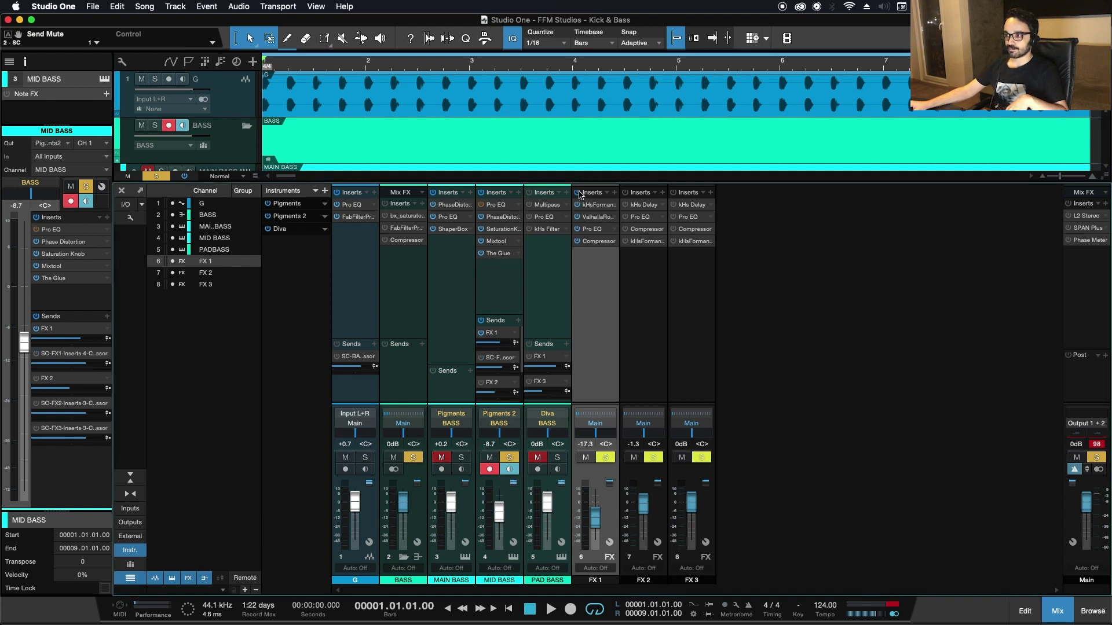
key(space)
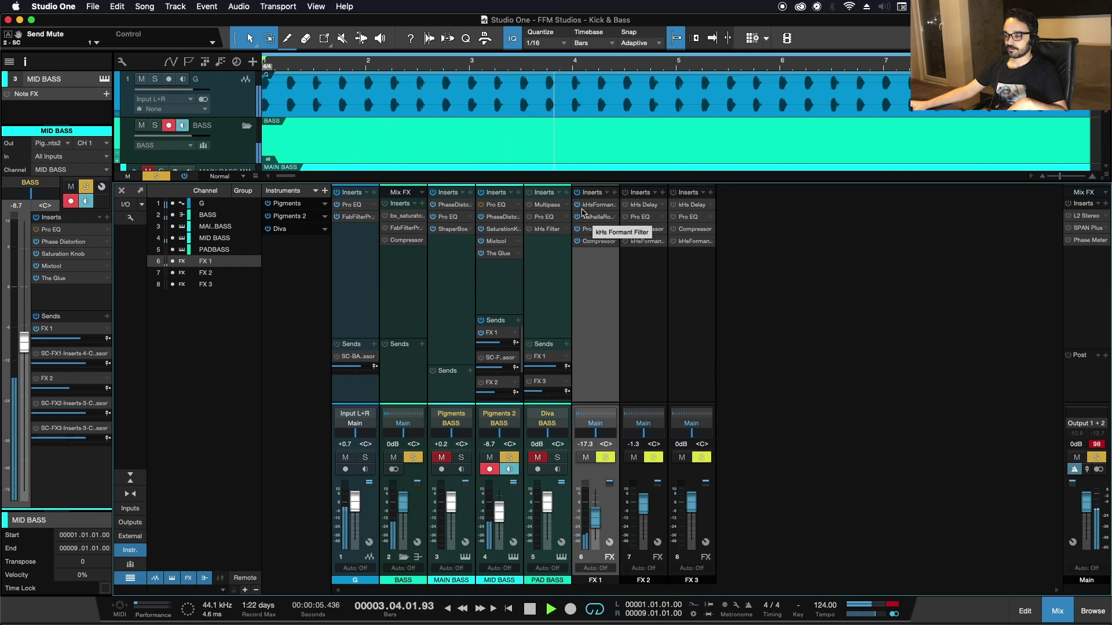
Step: Stop playback, show the ValhallaRoom settings on the FX 1 channel and close the plug-in window
key(space)
click(588, 218)
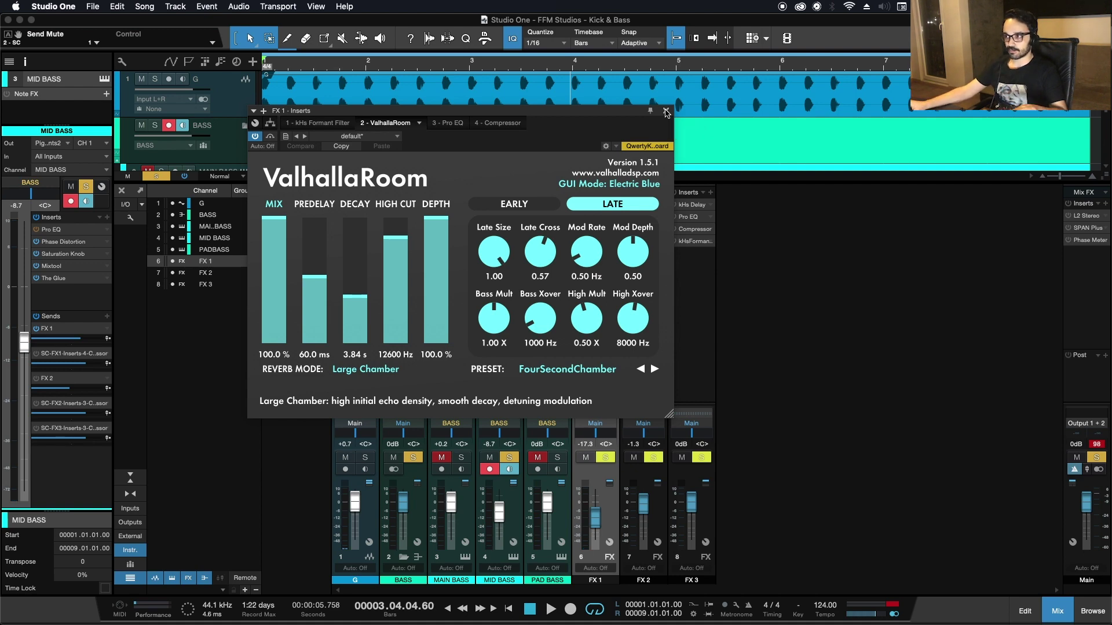
click(666, 111)
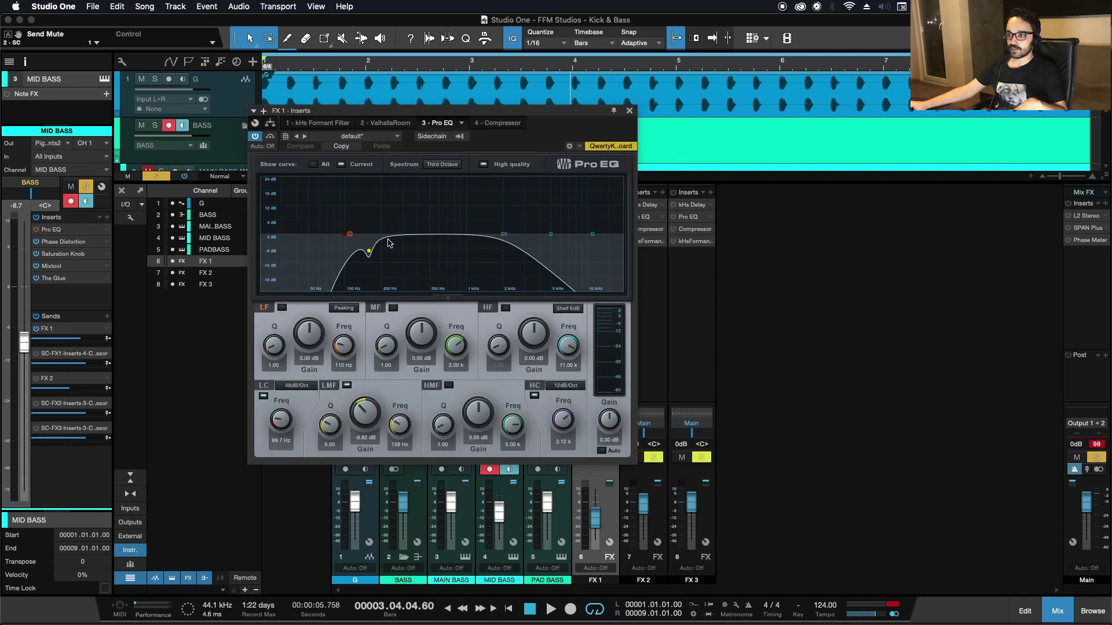
Step: Place the FX 1 Pro EQ window beside the channels and compare the EQ bypassed and active during playback
drag(464, 146, 932, 216)
key(space)
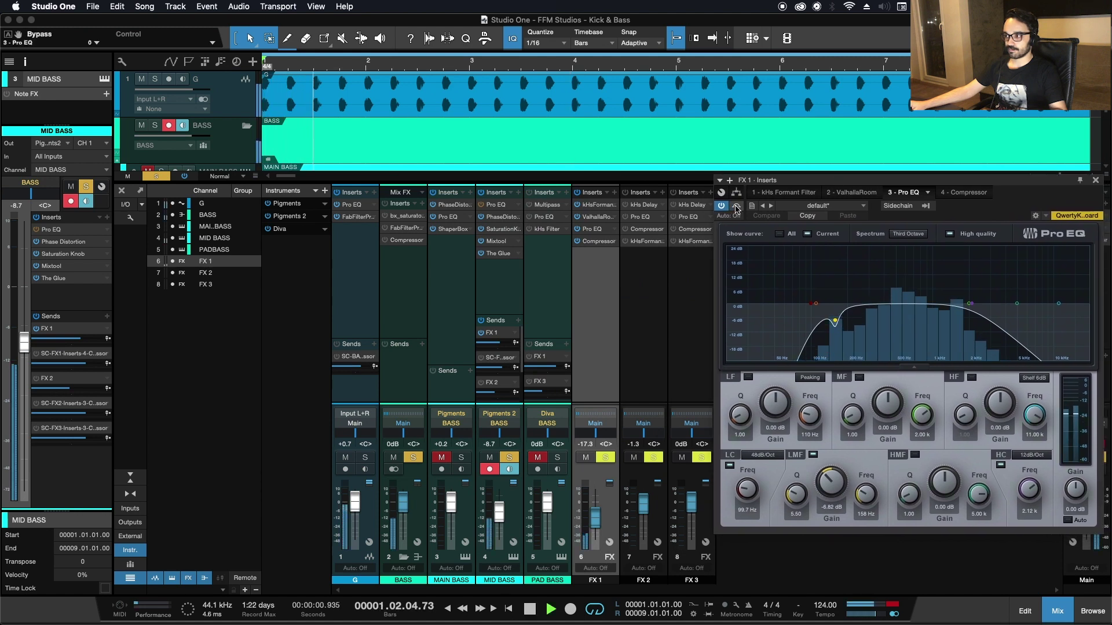
click(736, 206)
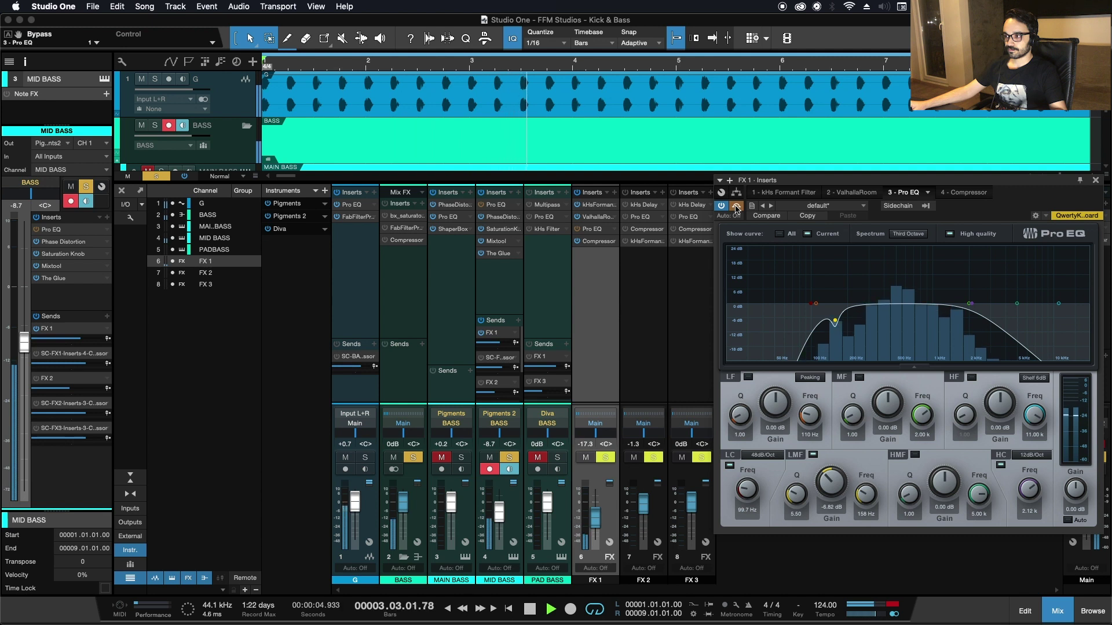
click(736, 206)
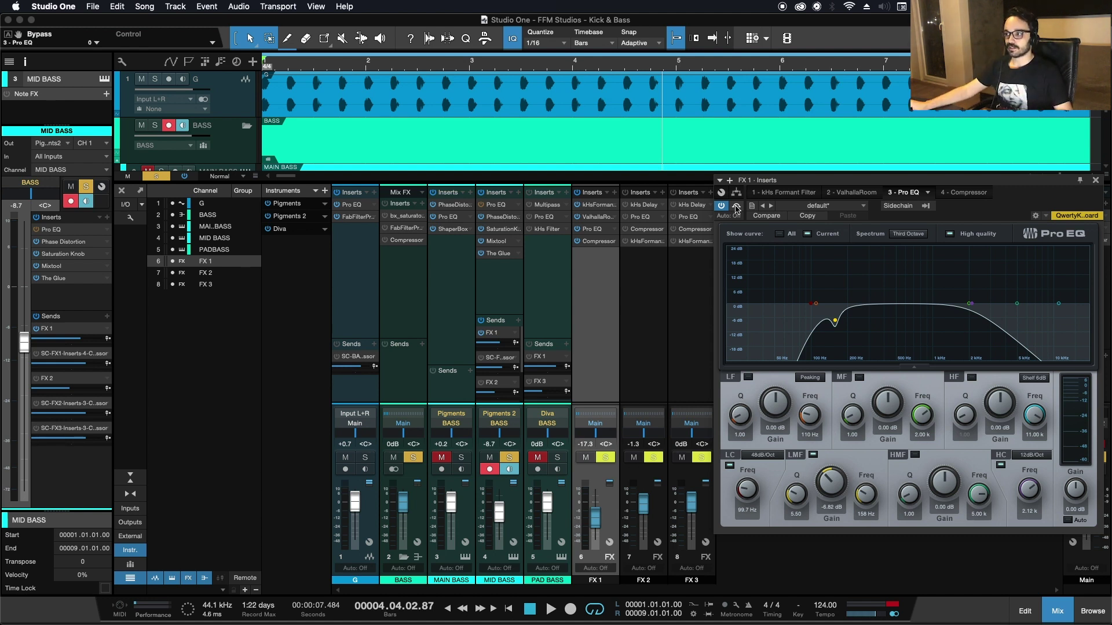
key(space)
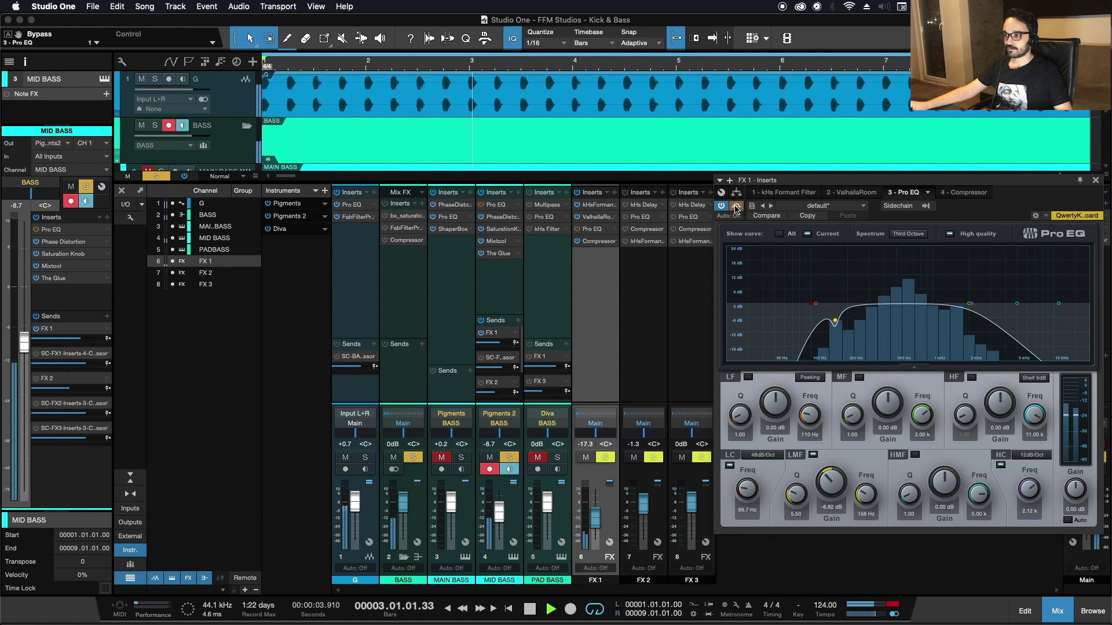
click(735, 207)
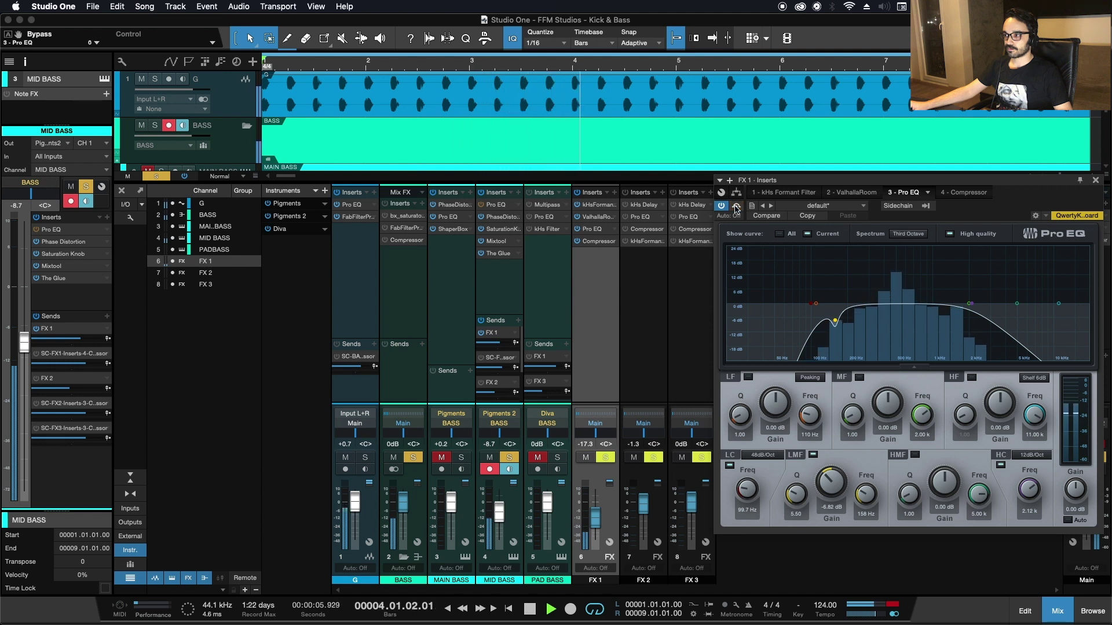
key(space)
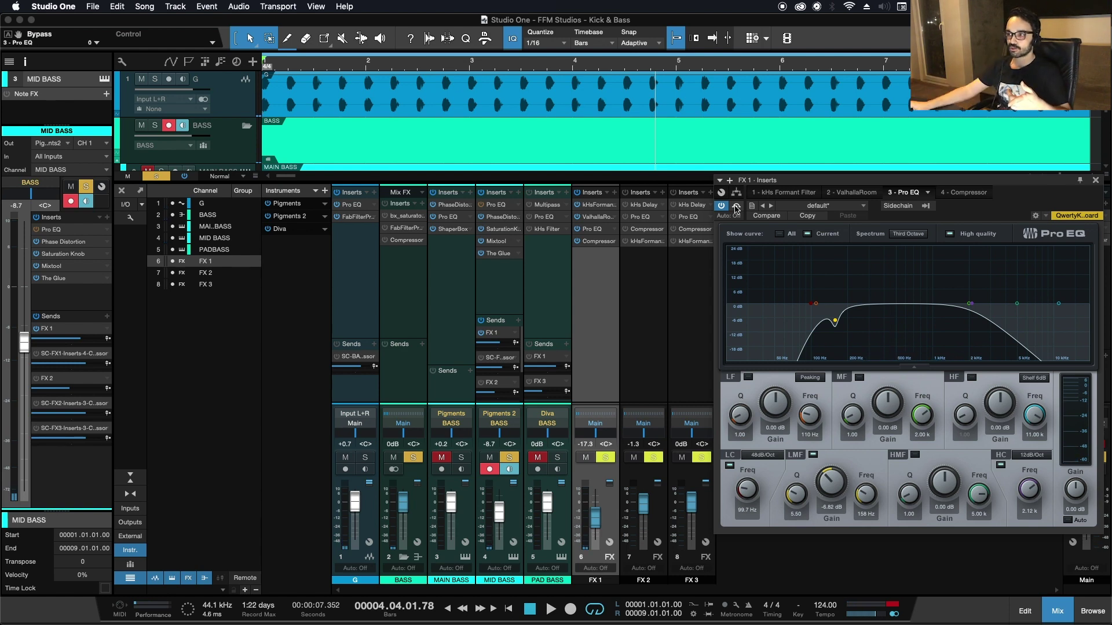
Step: Show the FX 1 Compressor beside the channel strips and activate the MID BASS sidechain send that feeds it
click(648, 228)
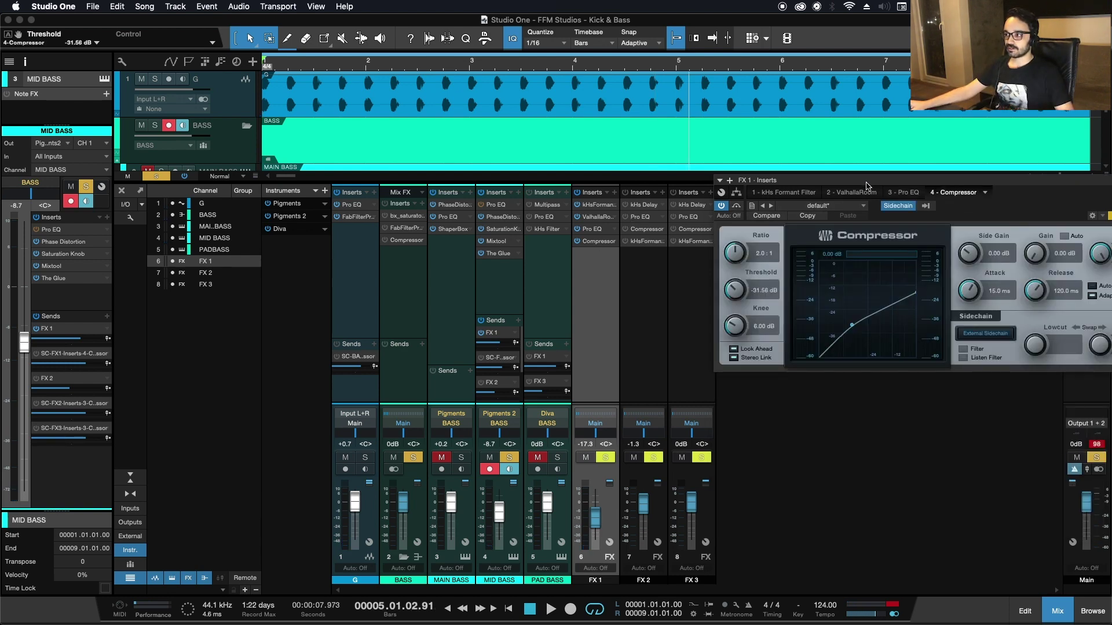
drag(868, 185, 820, 217)
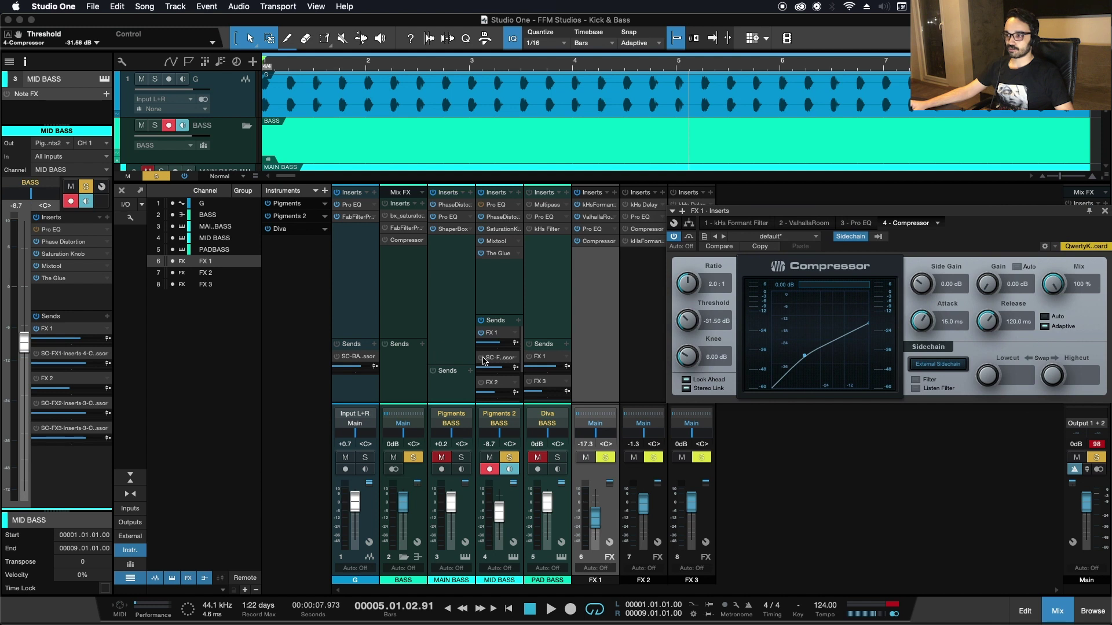
drag(832, 212, 813, 190)
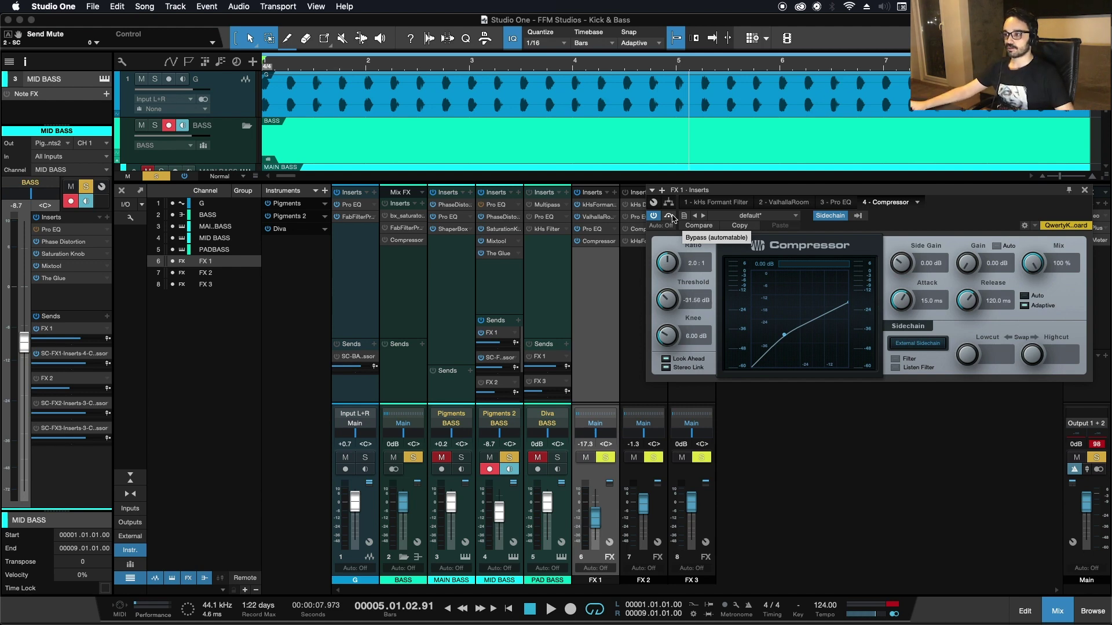
Step: Review the ValhallaRoom settings on FX 1 again, close that window and reopen the Compressor
click(592, 217)
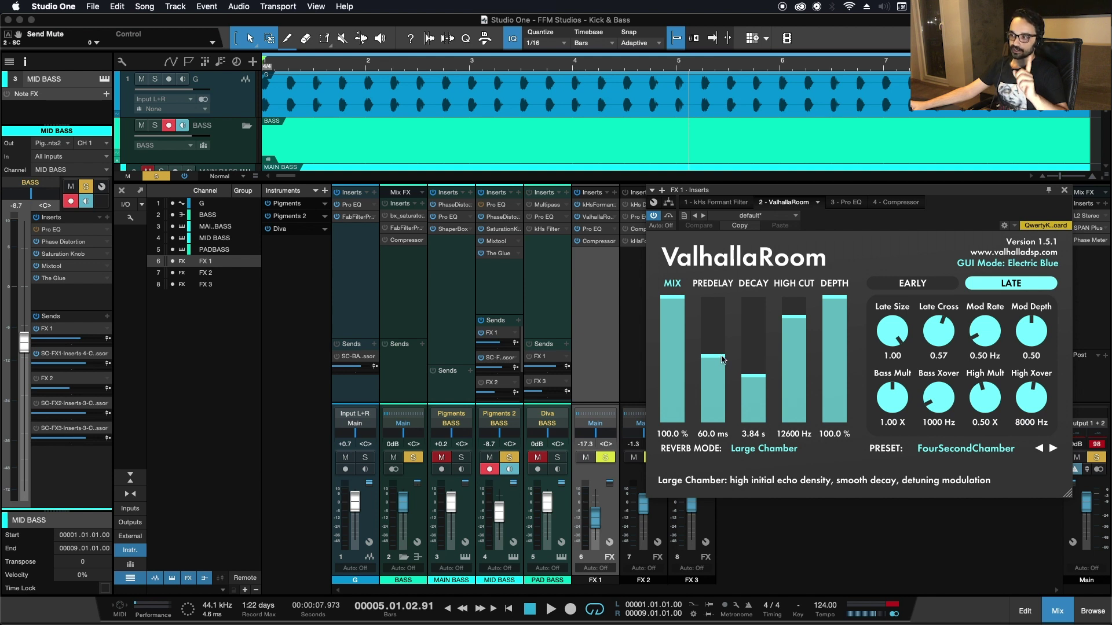
click(1066, 191)
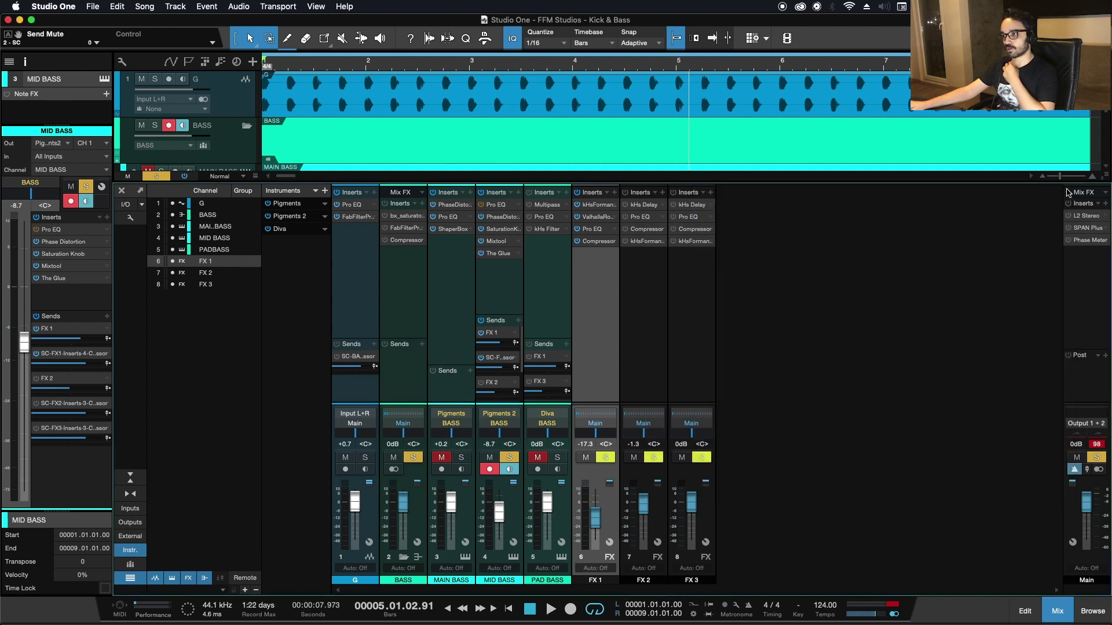
click(600, 242)
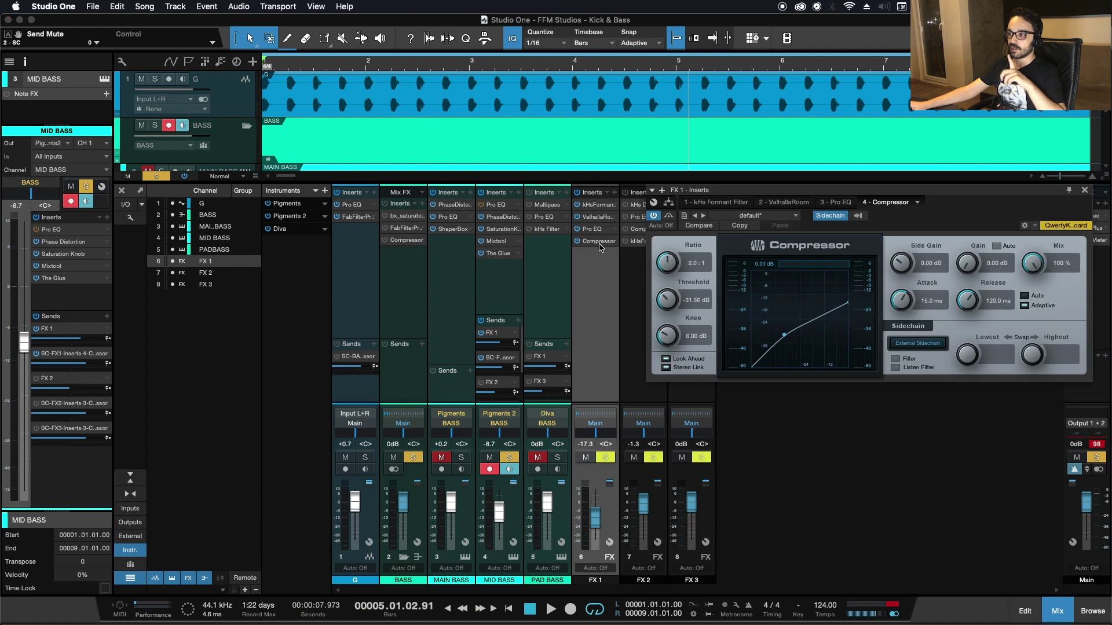
Step: Play the bass and compare the sidechained FX 1 Compressor bypassed and active, leaving it active
click(669, 216)
key(space)
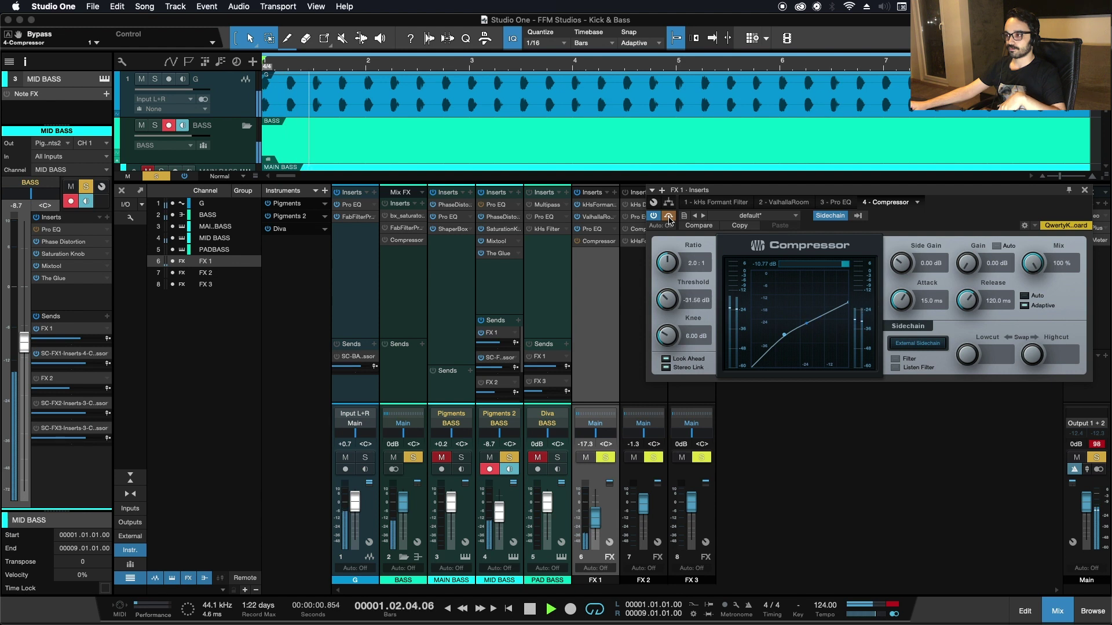
click(669, 216)
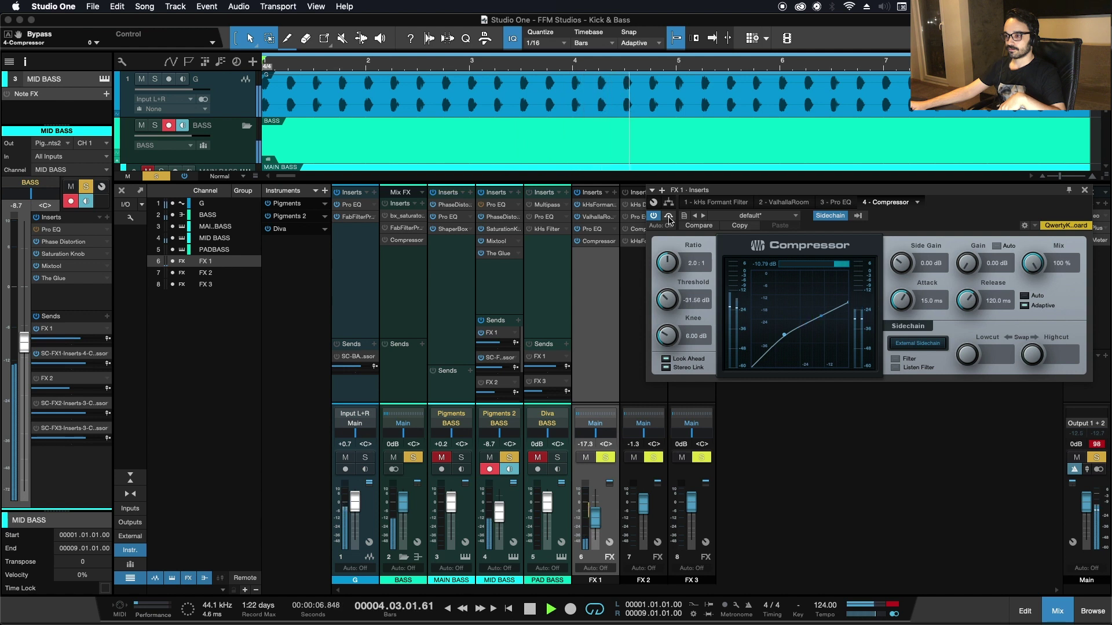
click(668, 217)
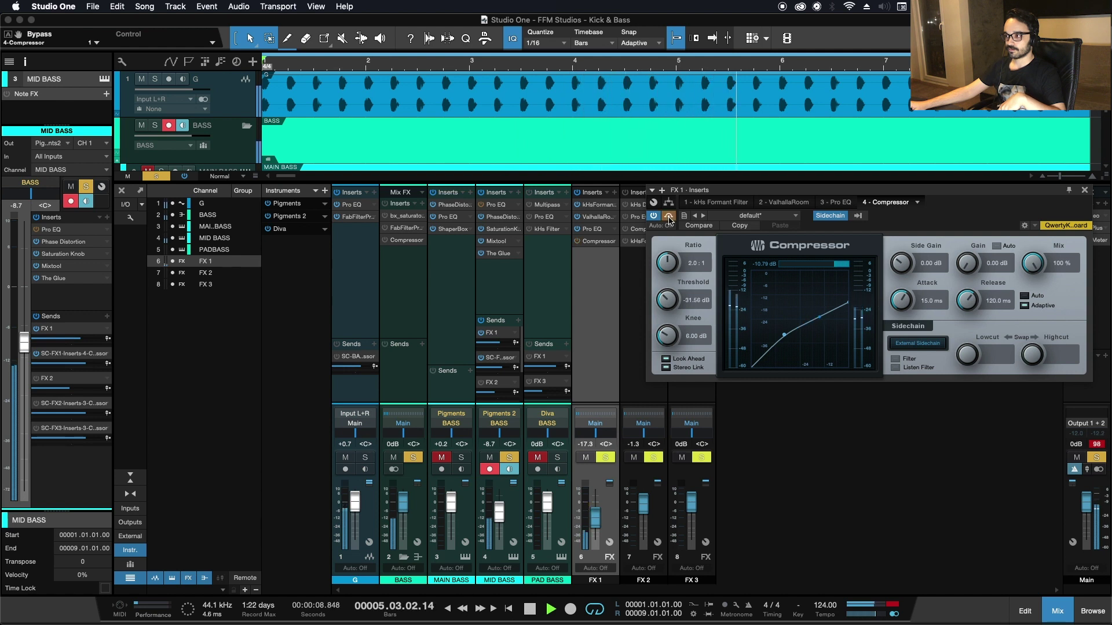
click(669, 217)
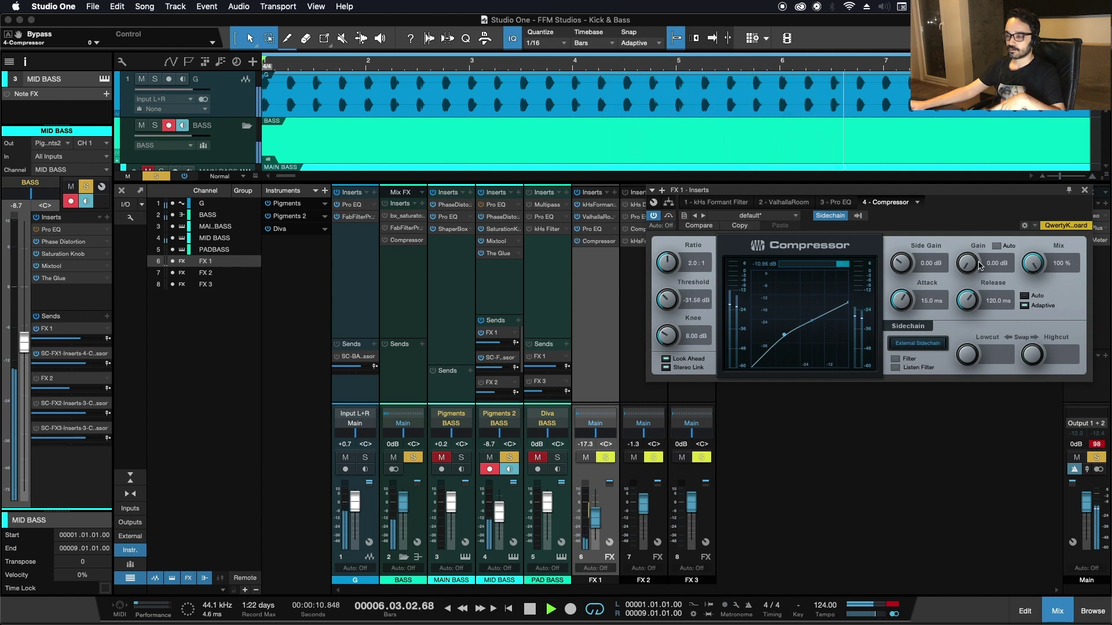
key(space)
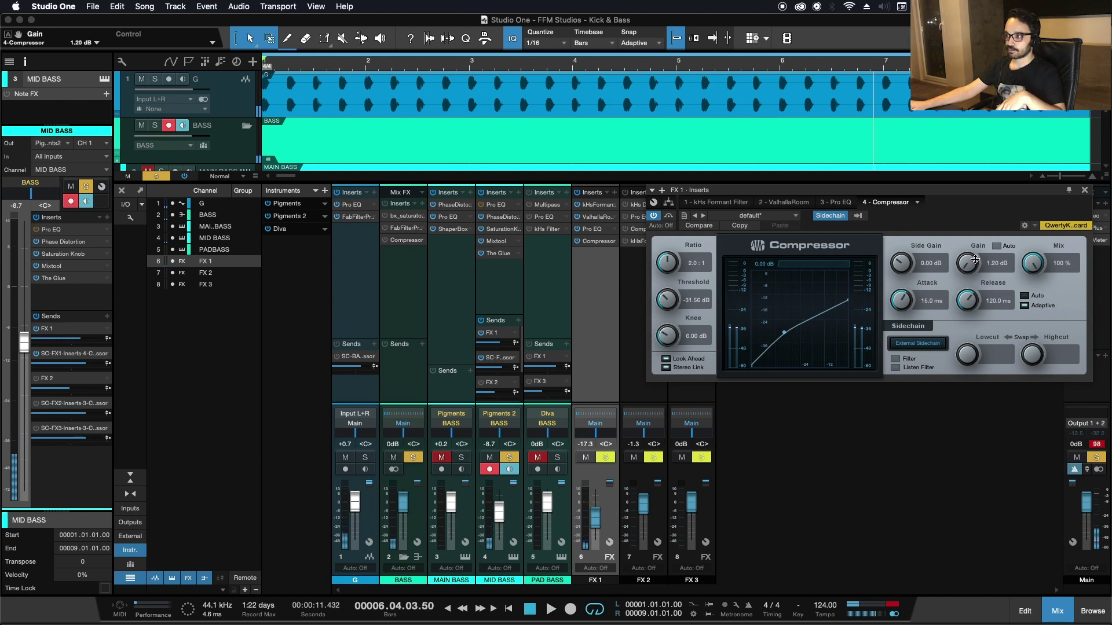
Step: Raise the FX 1 Compressor's gain to 2.88 dB, comparing the Compressor bypassed and active during playback
drag(976, 264, 975, 258)
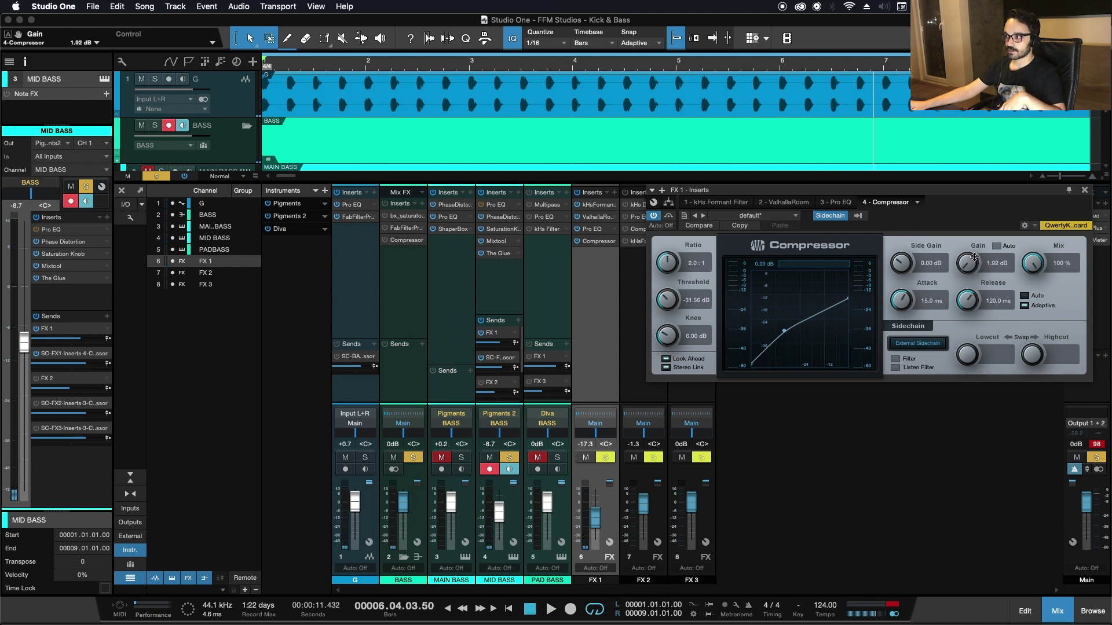
key(space)
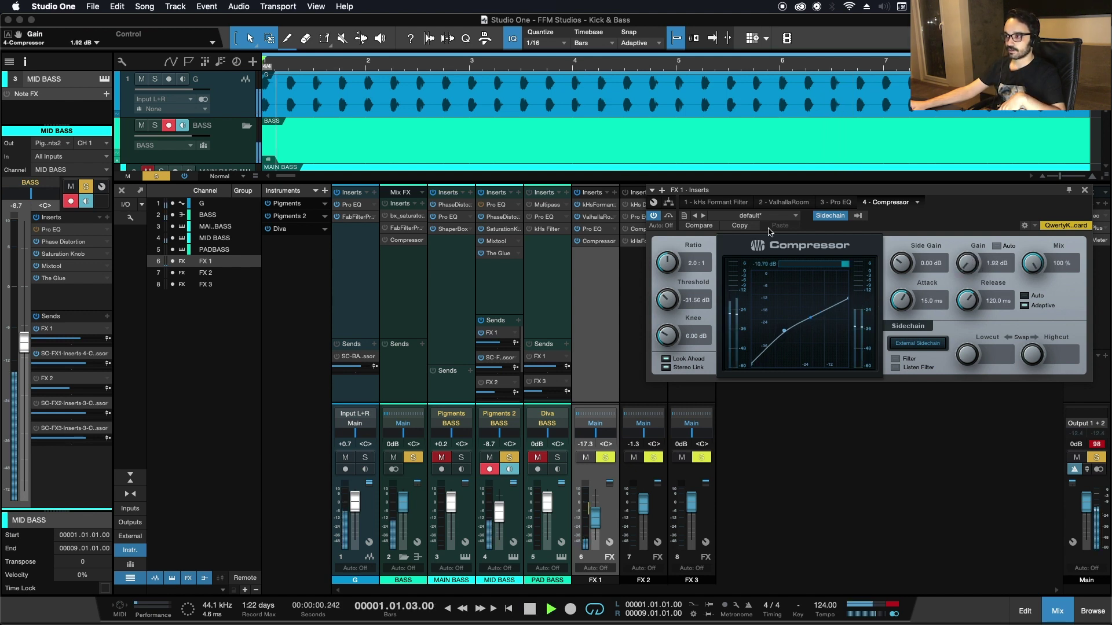
click(669, 217)
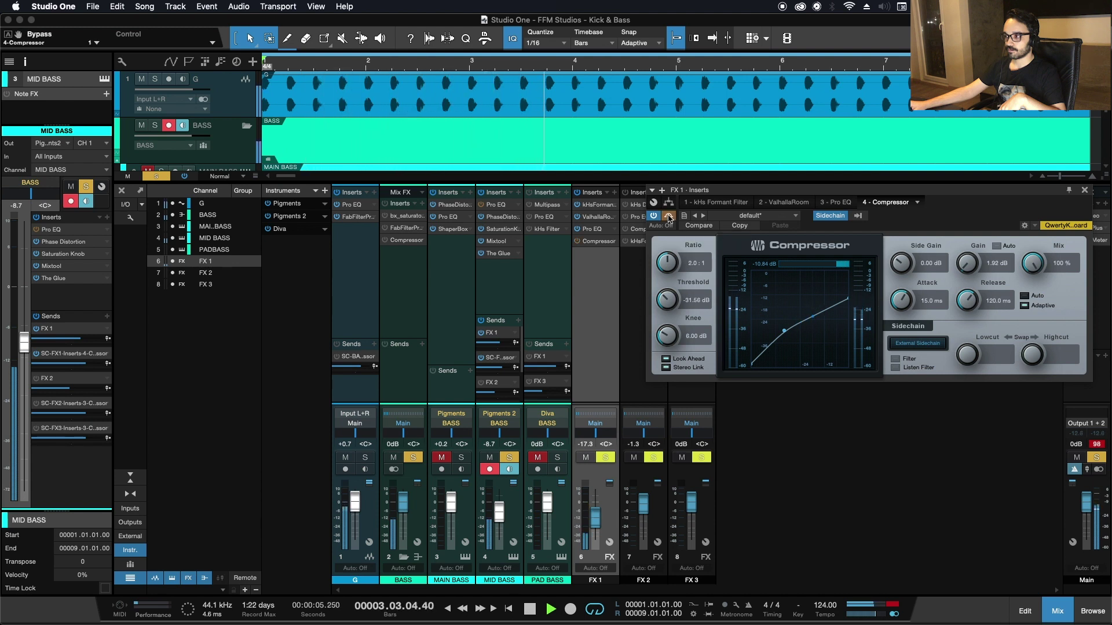
click(669, 217)
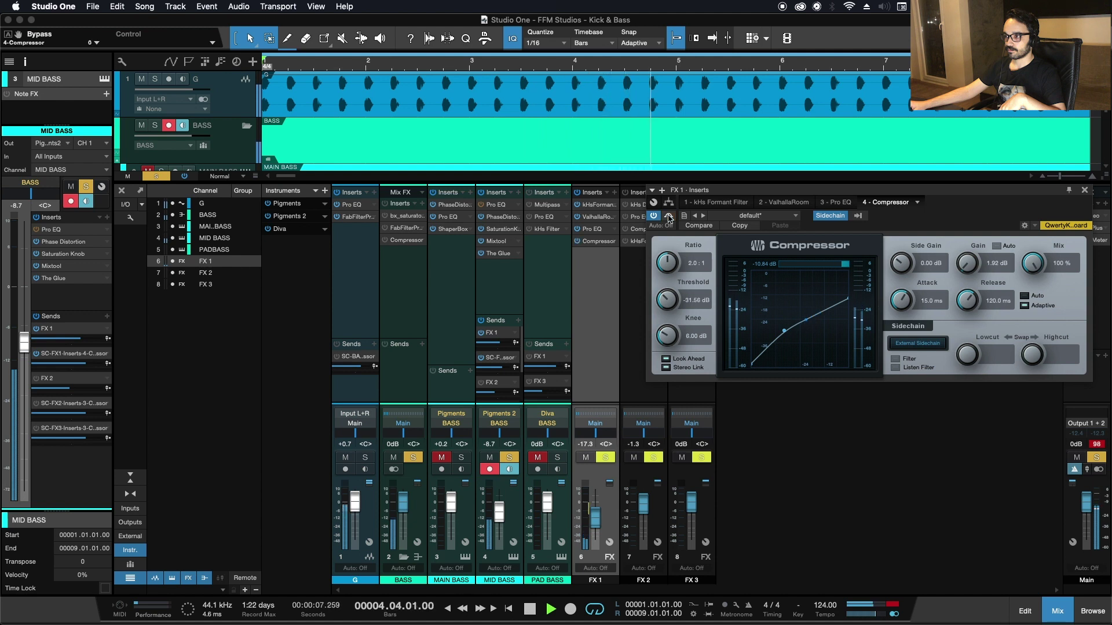
drag(968, 265, 969, 264)
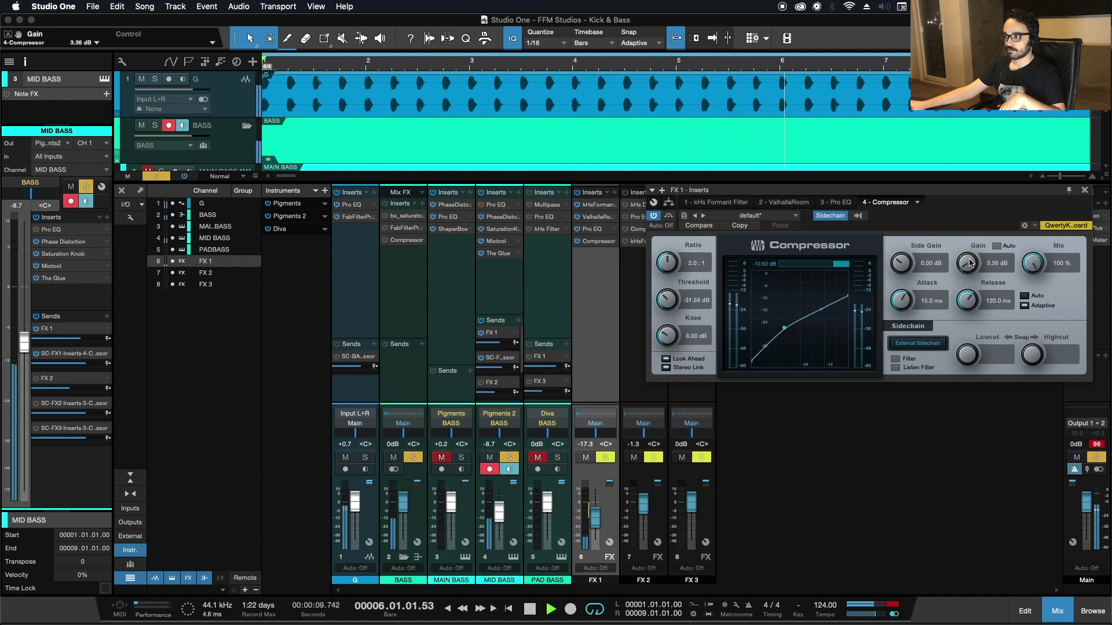
click(669, 216)
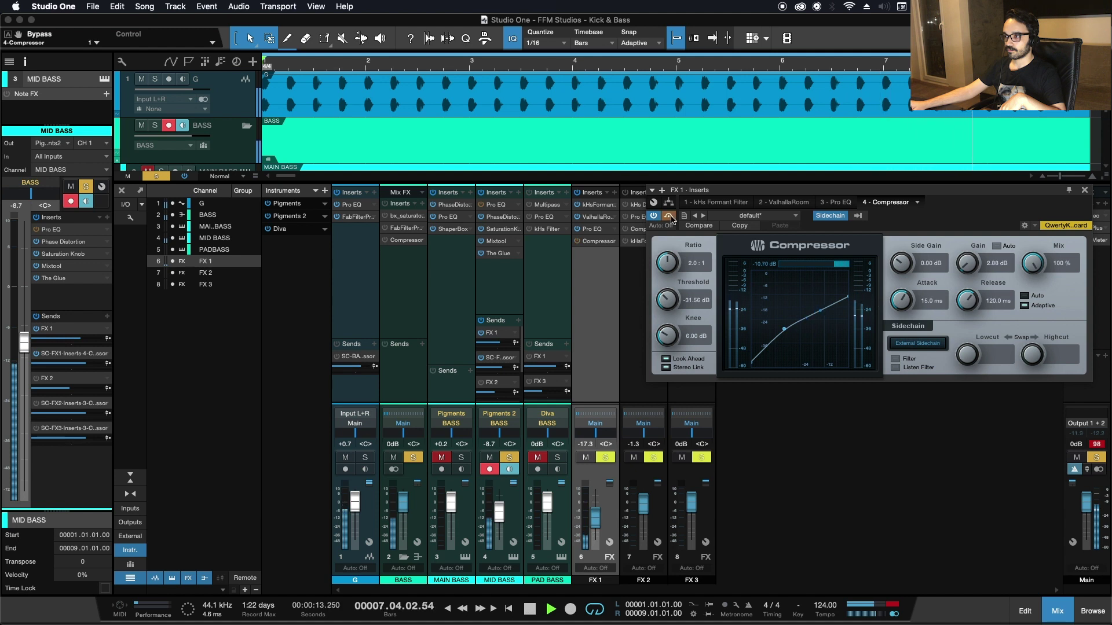
click(668, 216)
key(space)
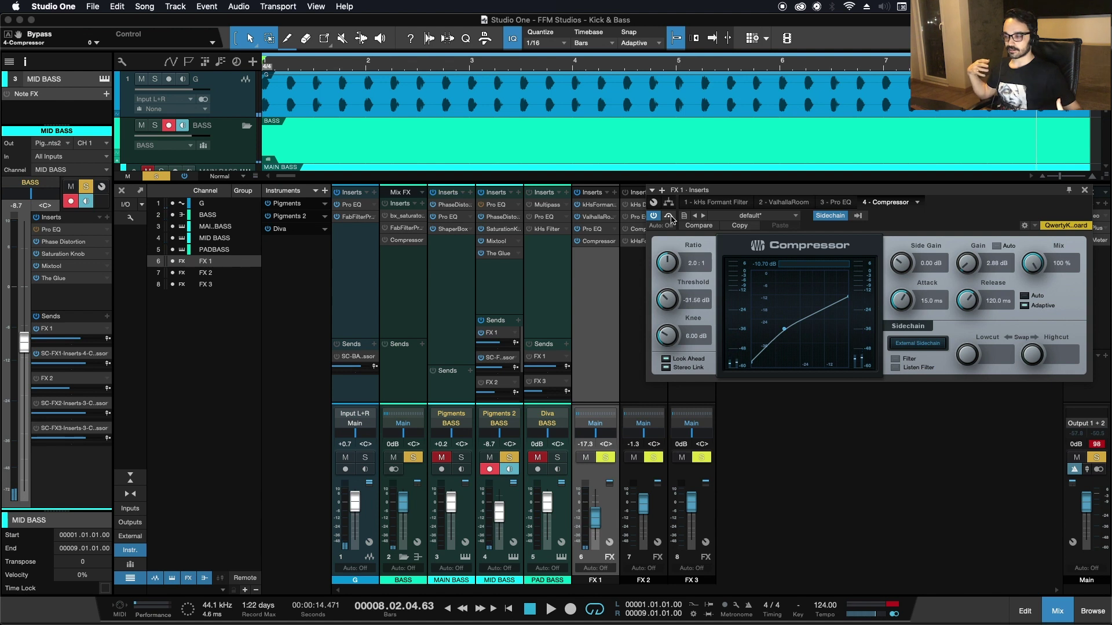
Step: Open the kHs Formant Filter on FX 1 and compare it bypassed and active during playback, leaving it active
drag(747, 190, 673, 255)
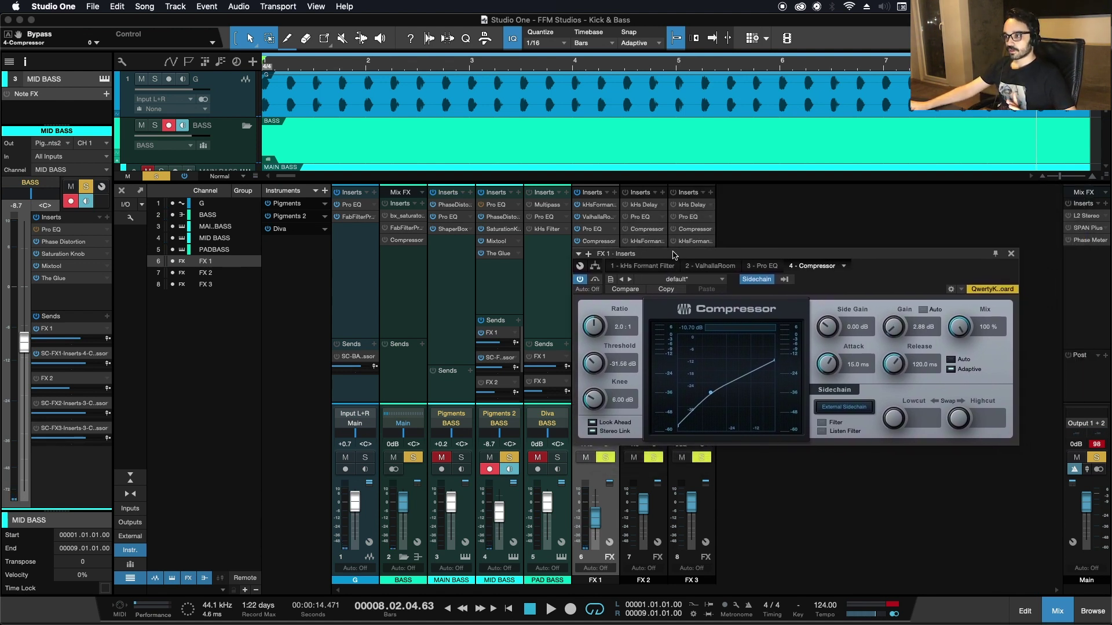
click(599, 206)
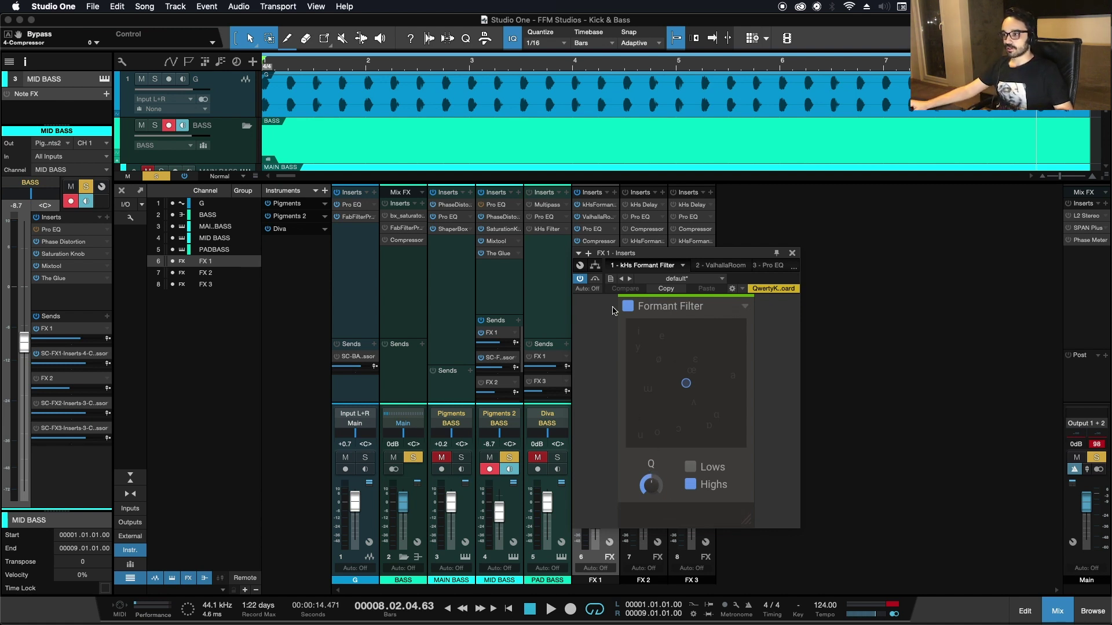
drag(671, 255, 679, 263)
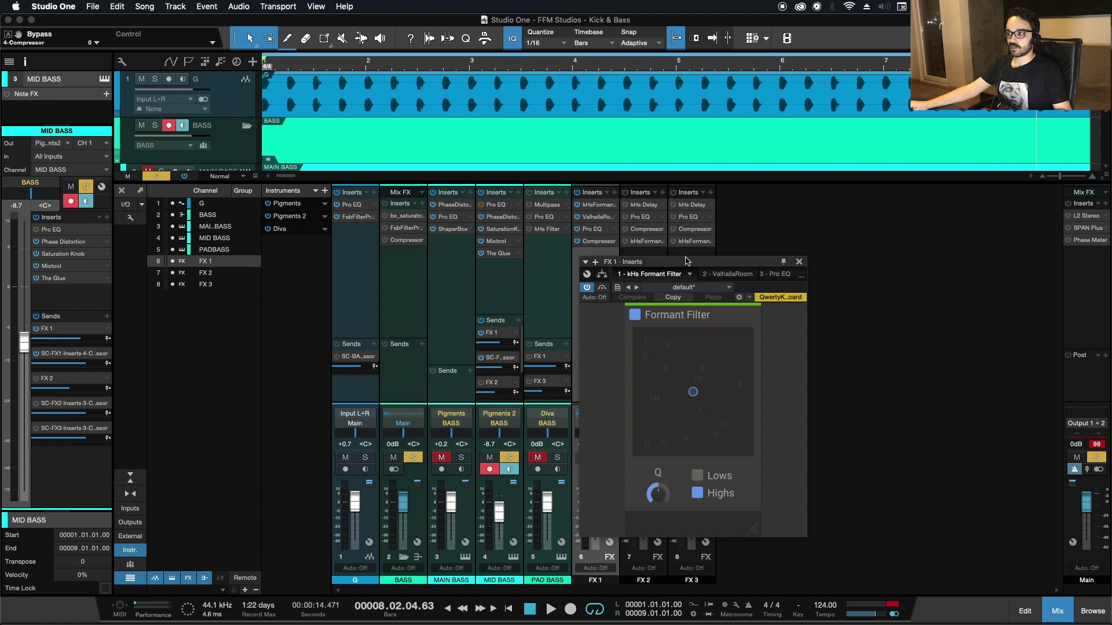
key(space)
click(602, 288)
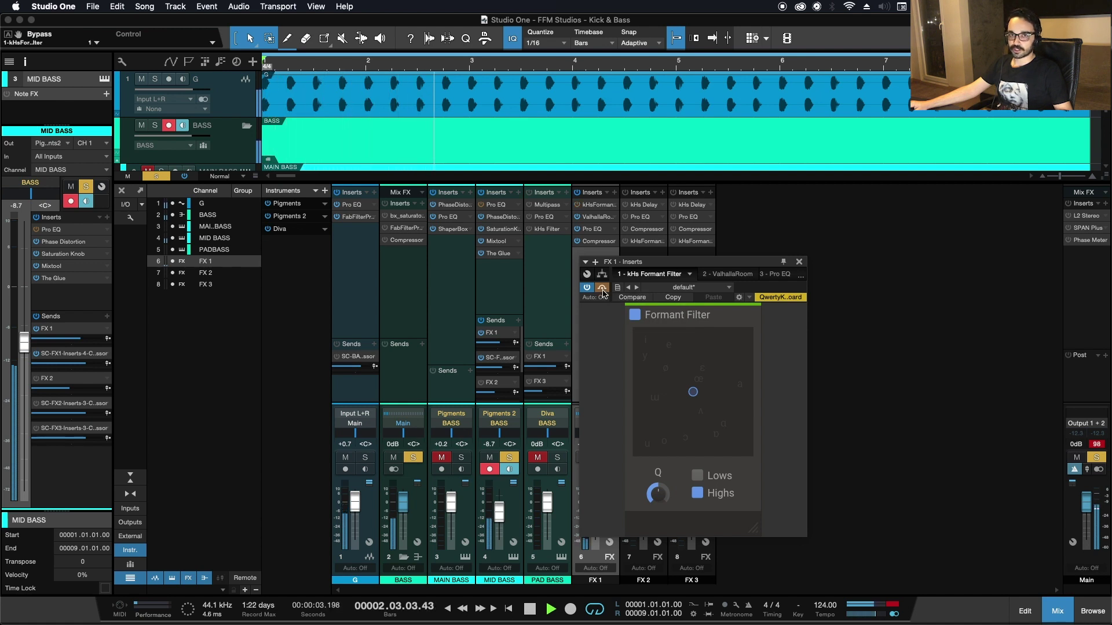
key(space)
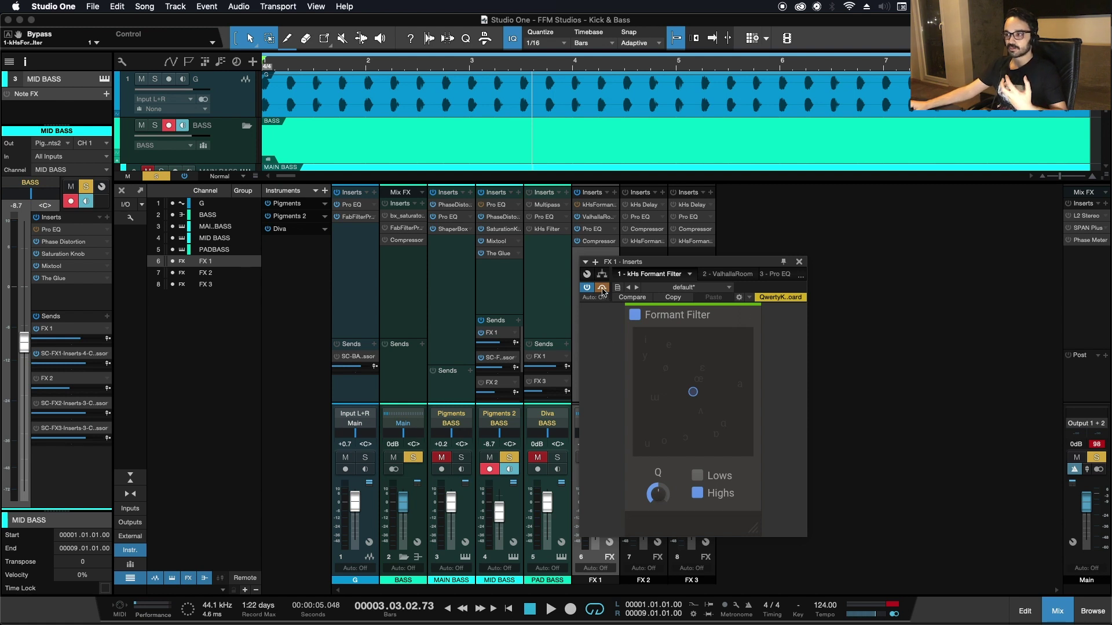
key(space)
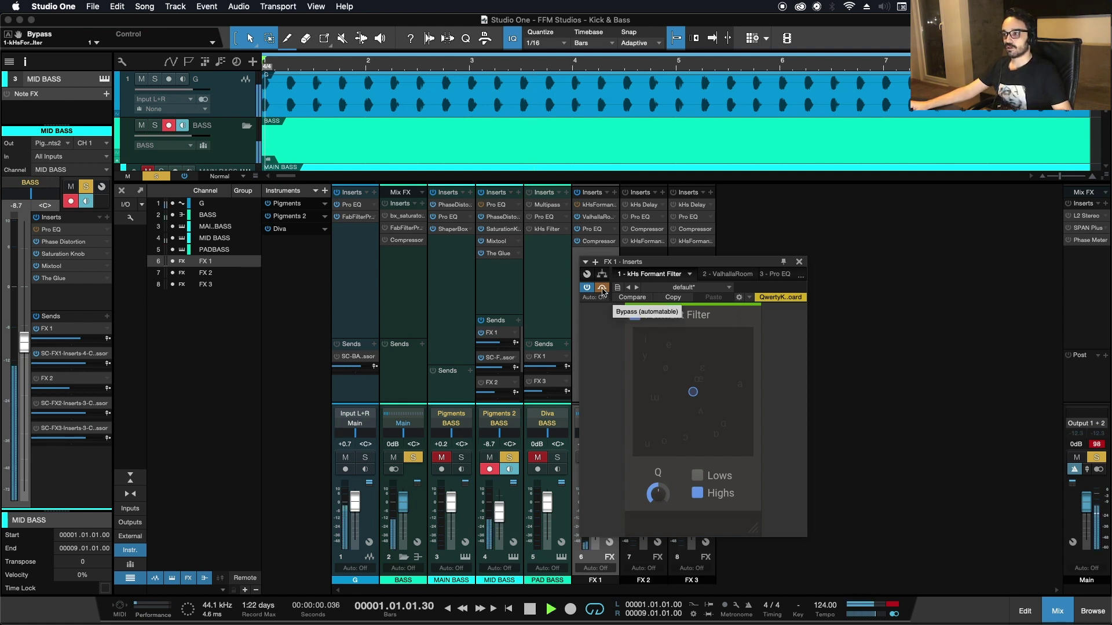
click(602, 289)
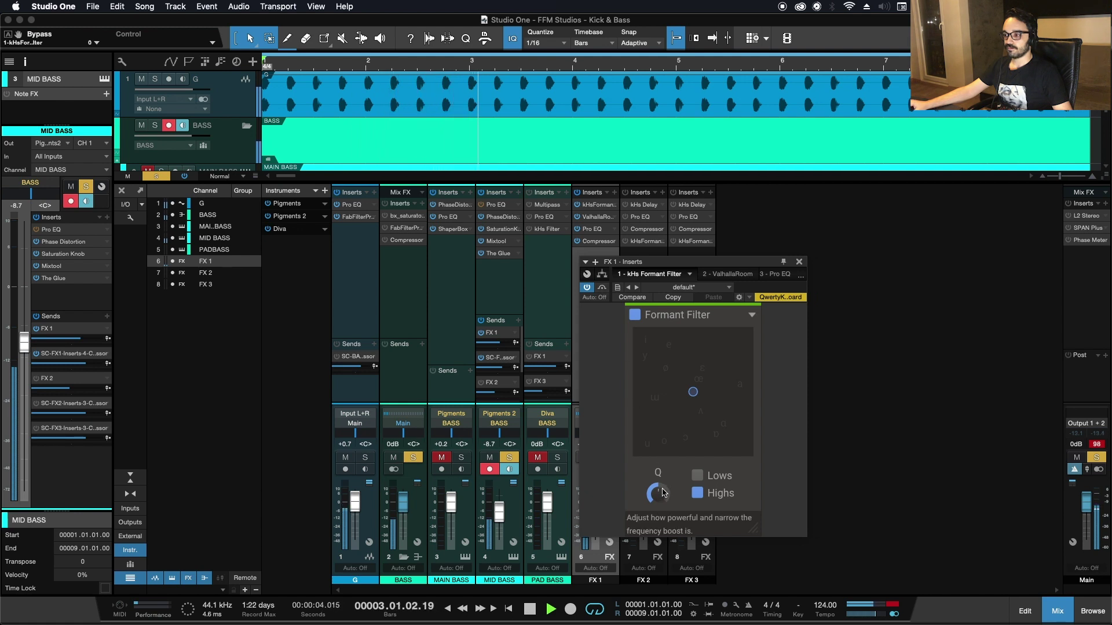
key(space)
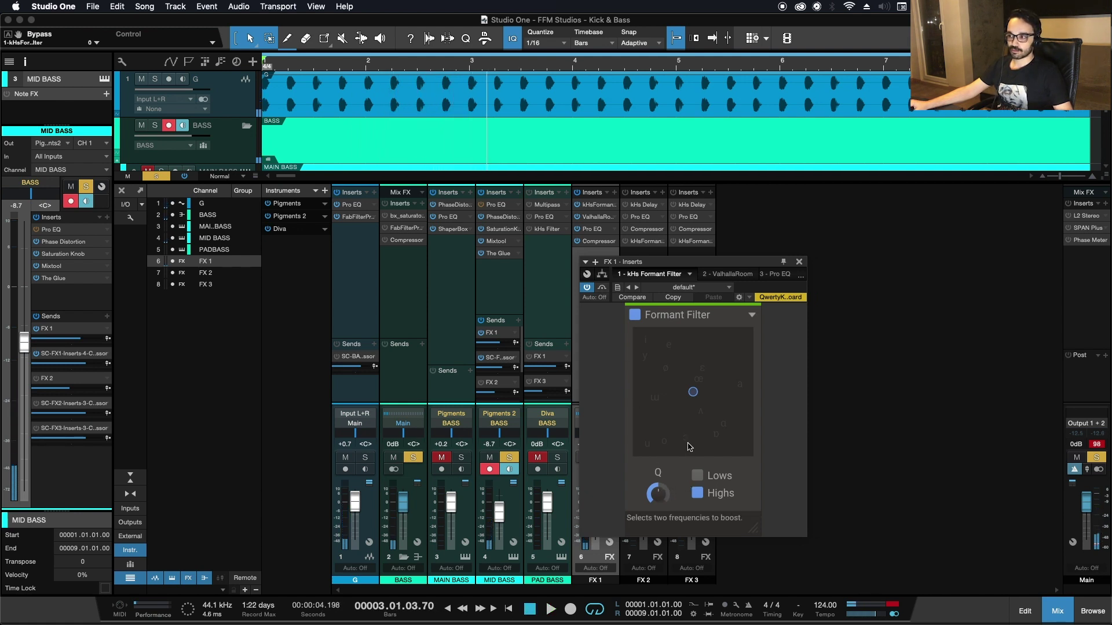
Step: Shift the Formant Filter's frequency point to an X value of 520 Hz while the bass plays
key(space)
mouse_move(697, 394)
mouse_down()
mouse_move(666, 357)
mouse_move(706, 373)
mouse_move(689, 393)
mouse_up()
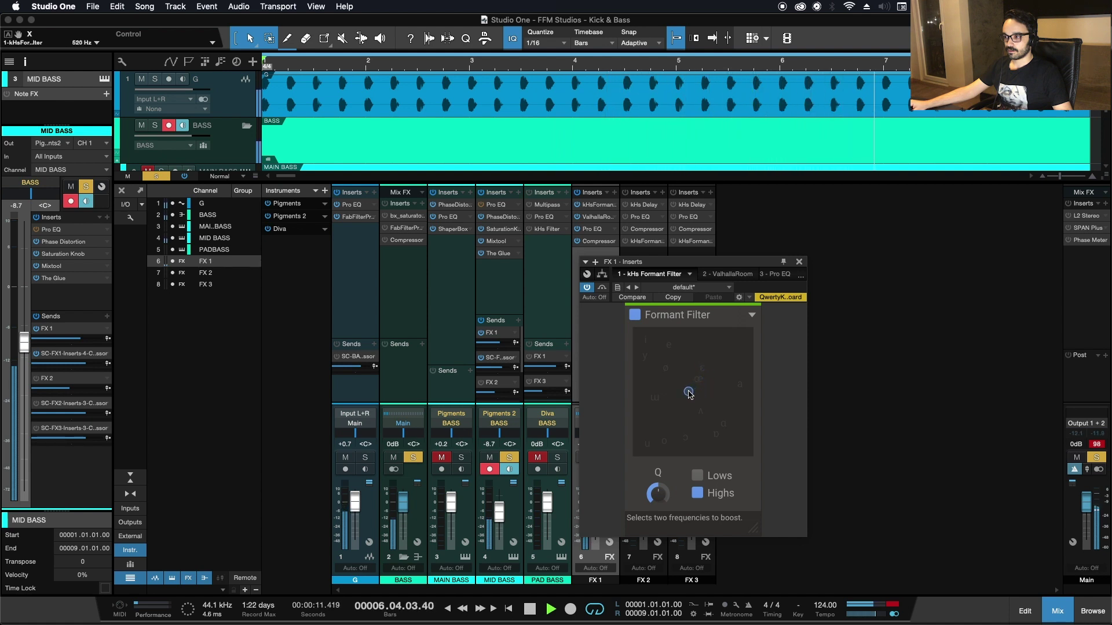
Step: Stop playback and close the FX 1 Formant Filter and the mixer
key(space)
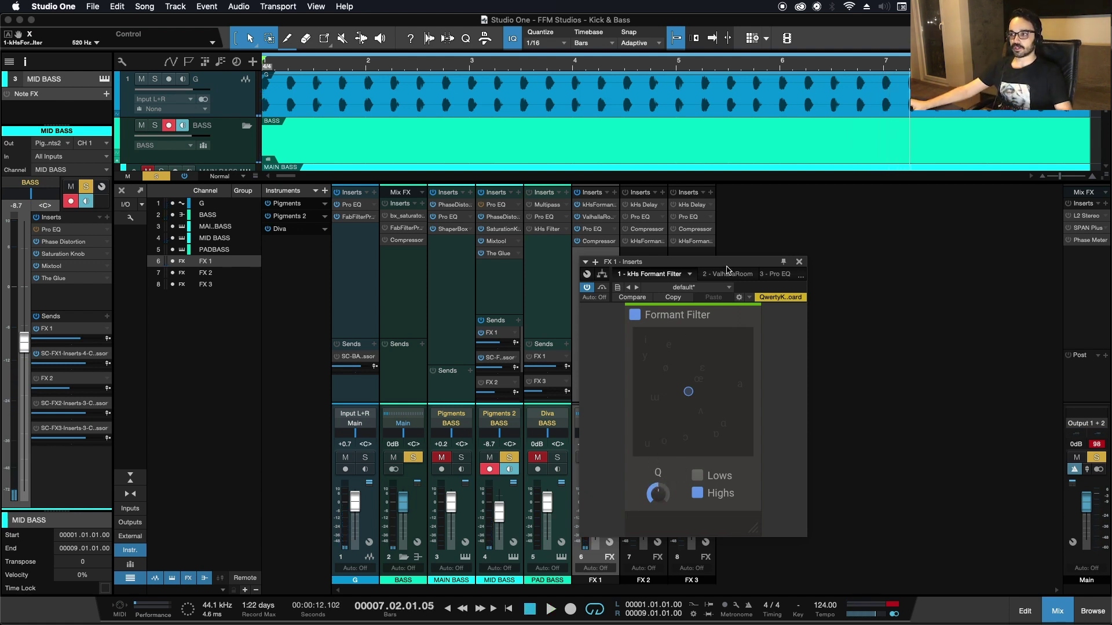
click(800, 263)
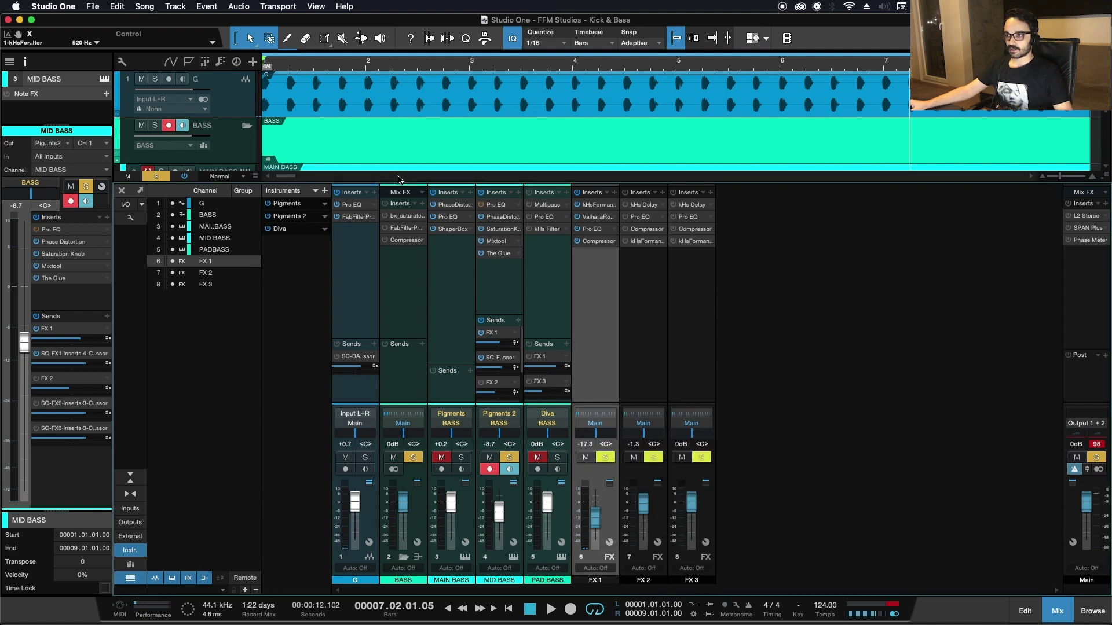
click(1058, 609)
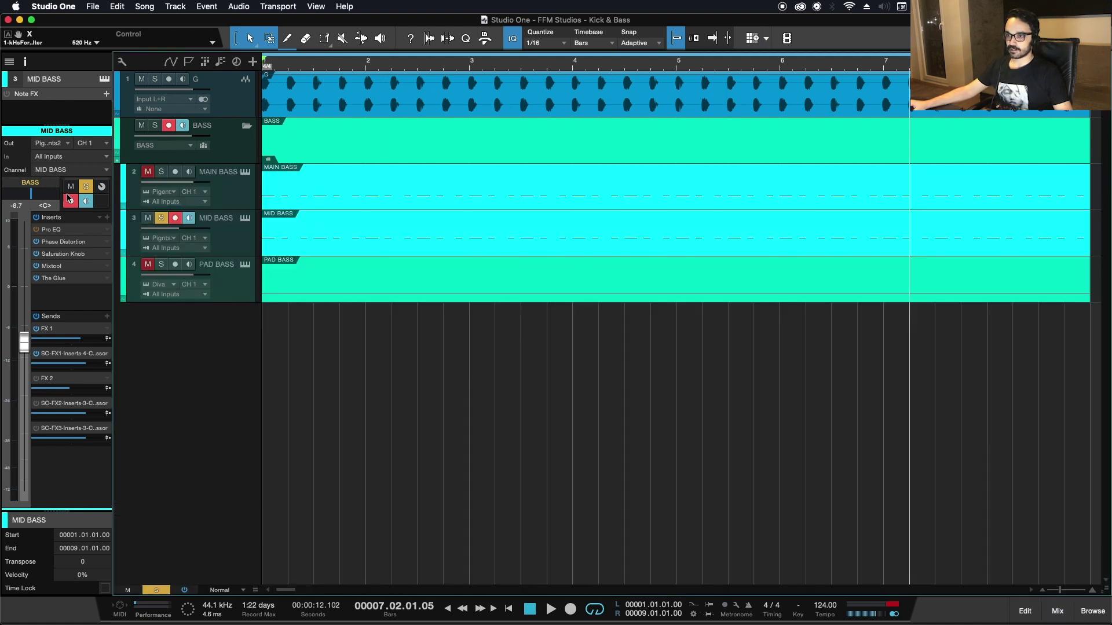
Step: Unmute and solo MAIN BASS, solo the kick track G, and listen to them together with MID BASS
click(147, 172)
click(161, 172)
click(154, 79)
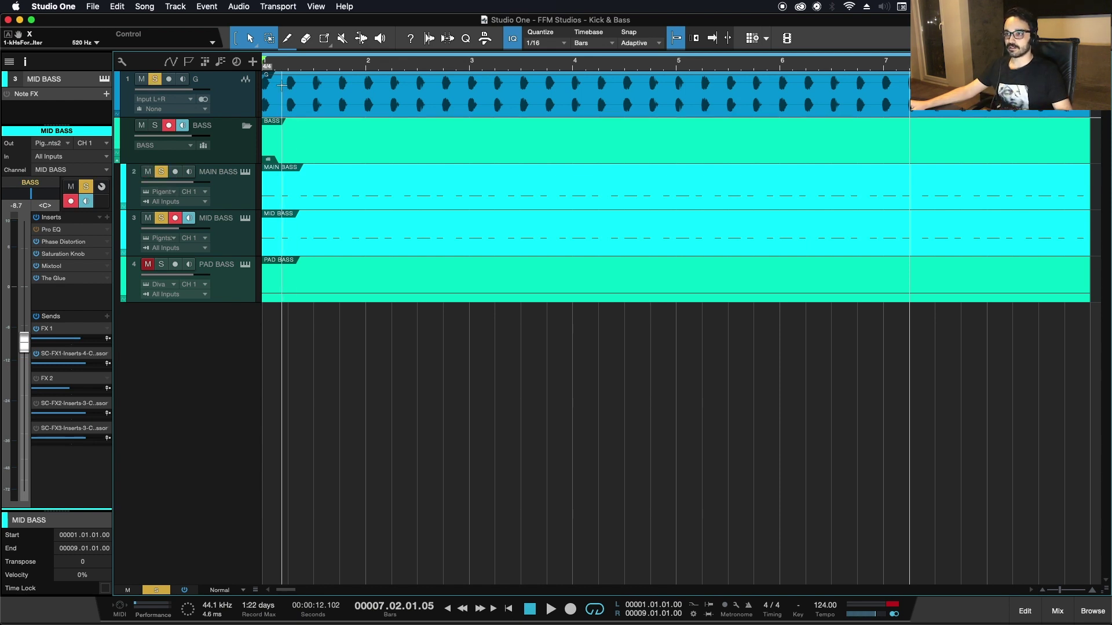
key(space)
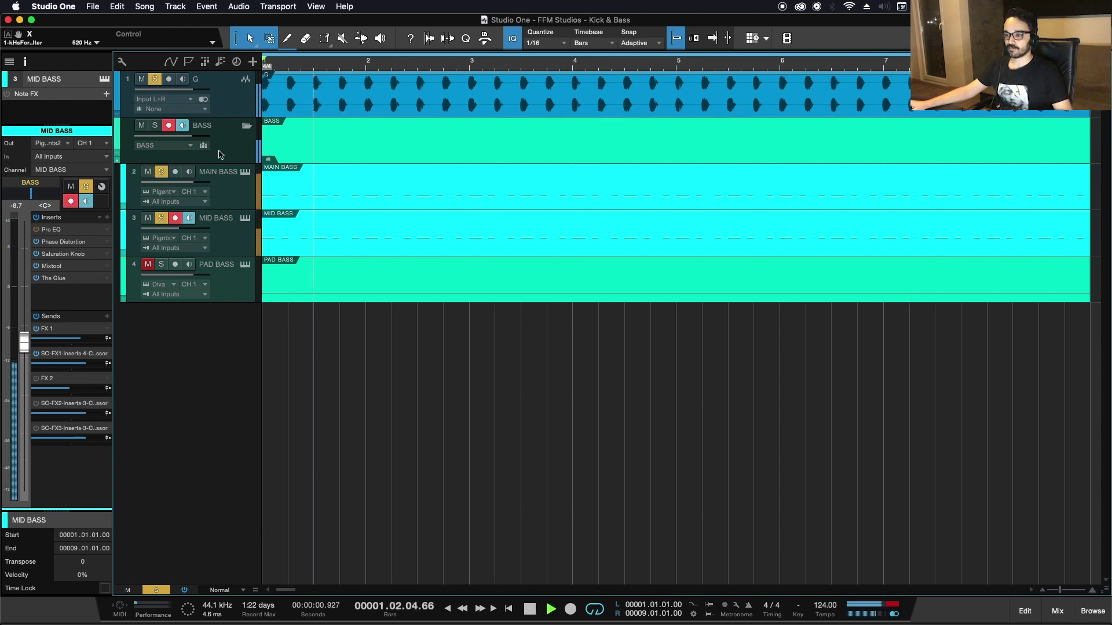
click(223, 184)
click(226, 219)
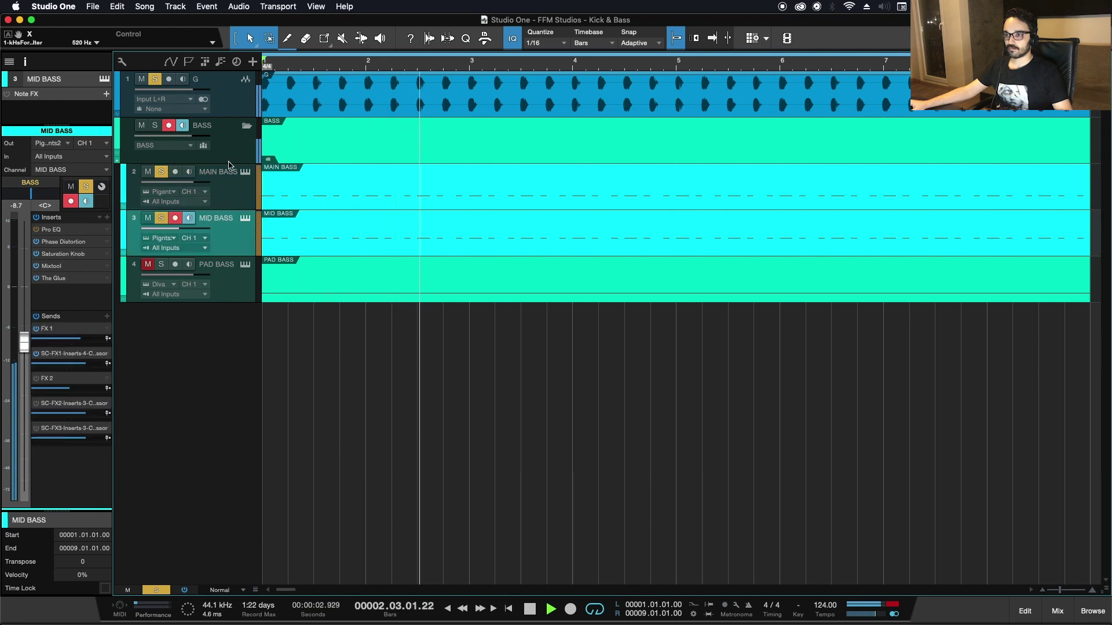
click(226, 234)
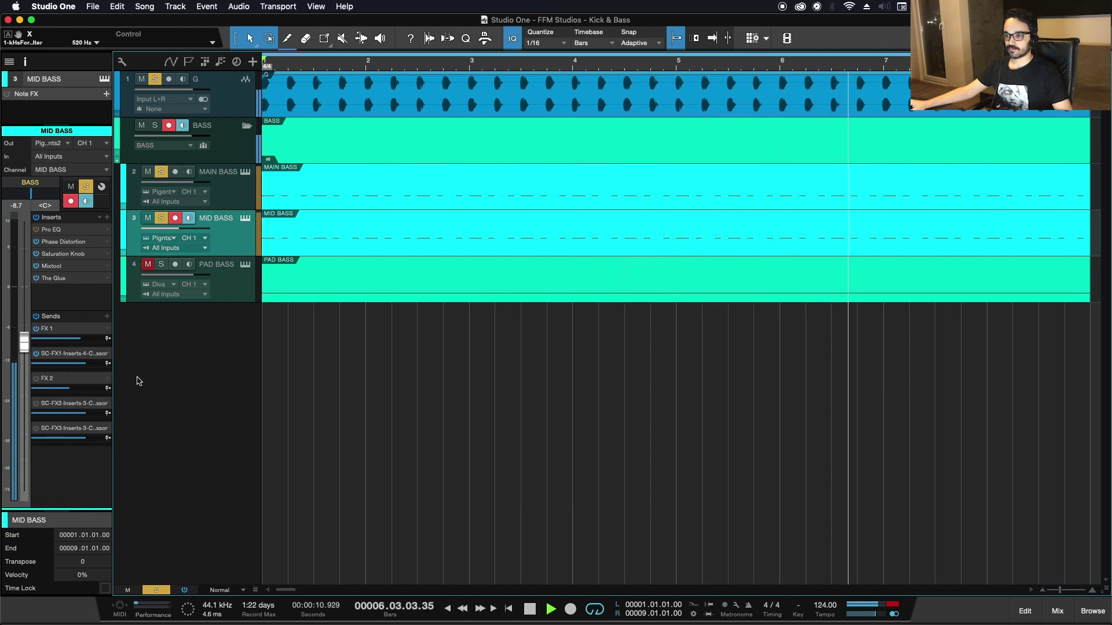
key(space)
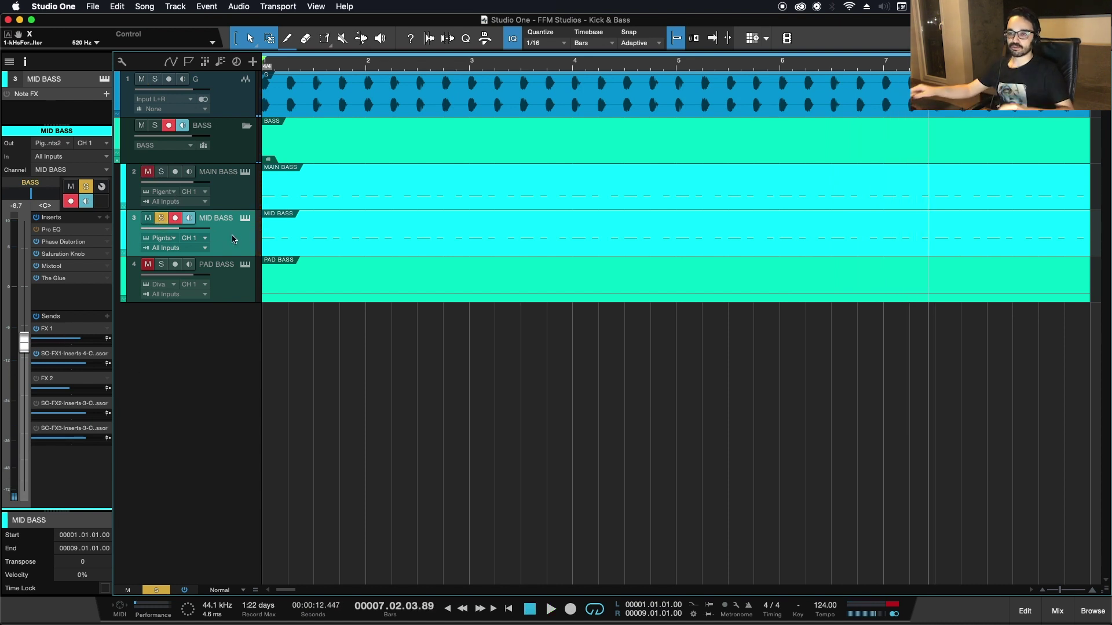
Step: Show the destination of the MID BASS FX 2 send, check its kHs Delay, and activate that send with FX 1 off
right_click(57, 387)
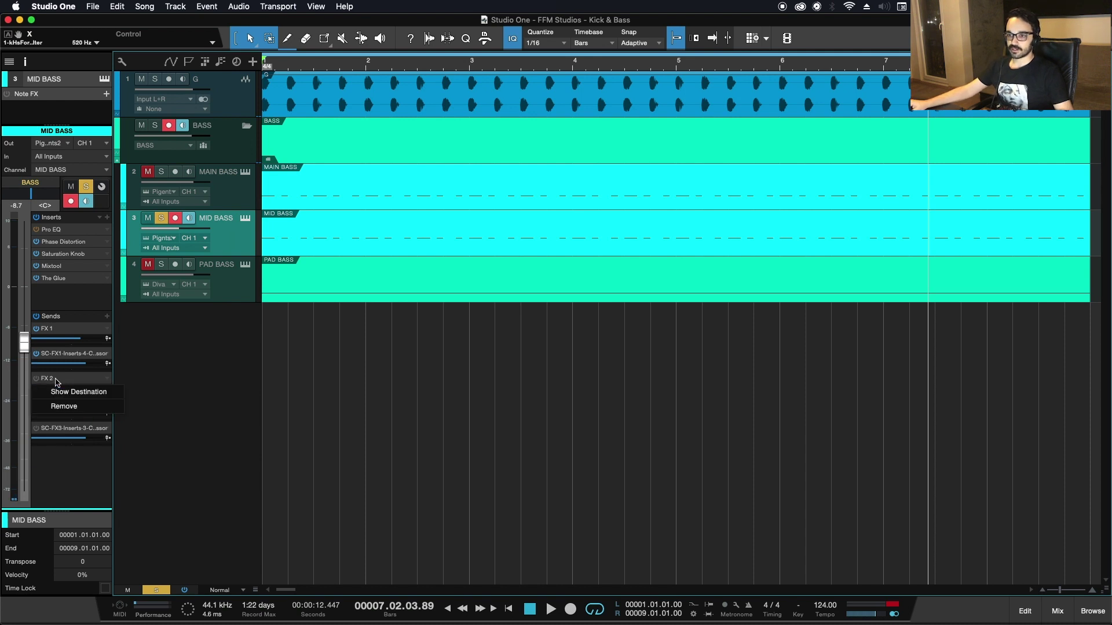
click(61, 391)
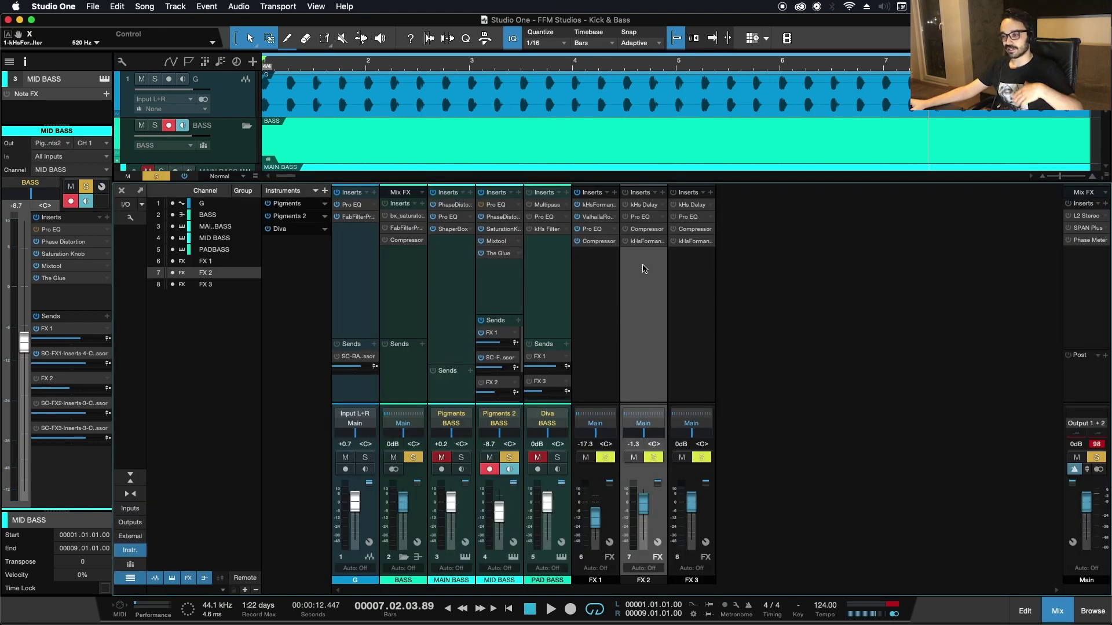
click(635, 206)
click(587, 151)
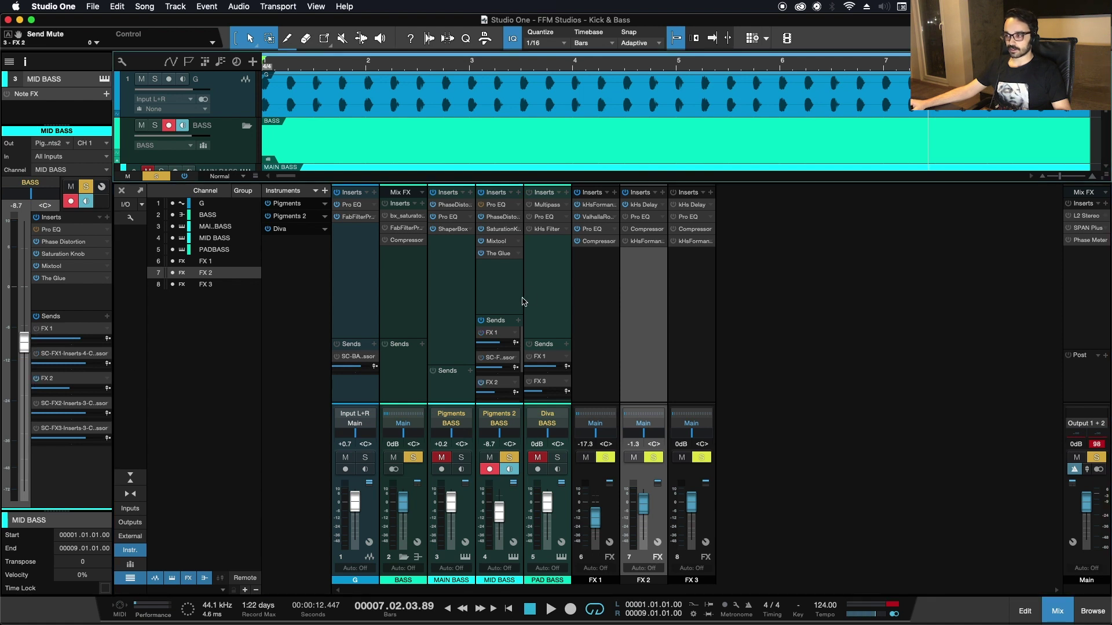
Step: Activate and open the kHs Delay on FX 2, listening to it while the bass plays
key(comma)
key(space)
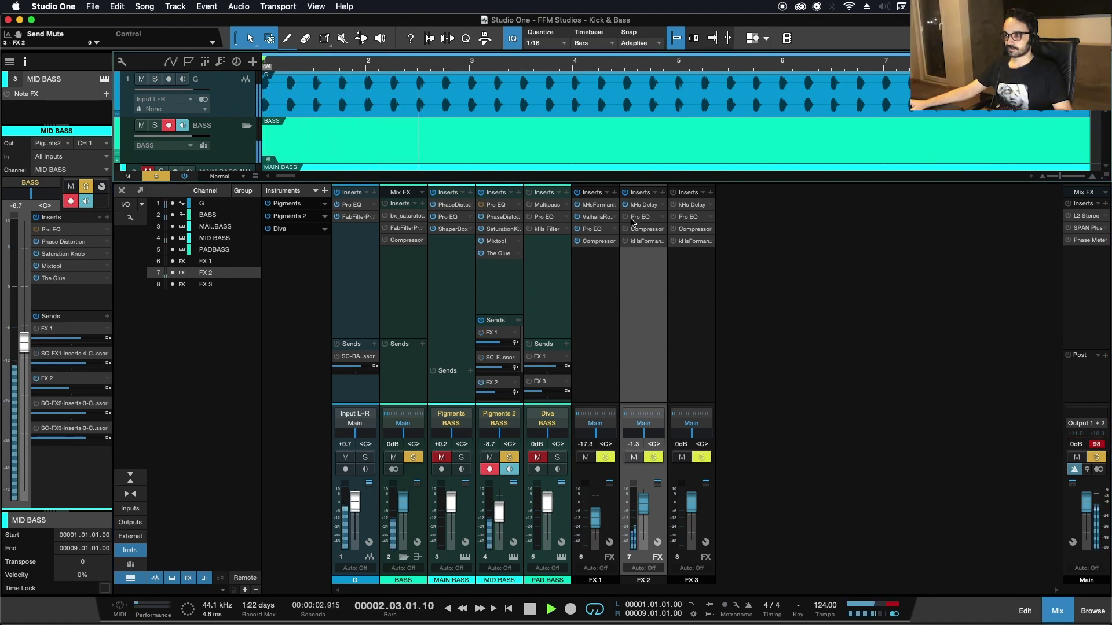
double_click(637, 208)
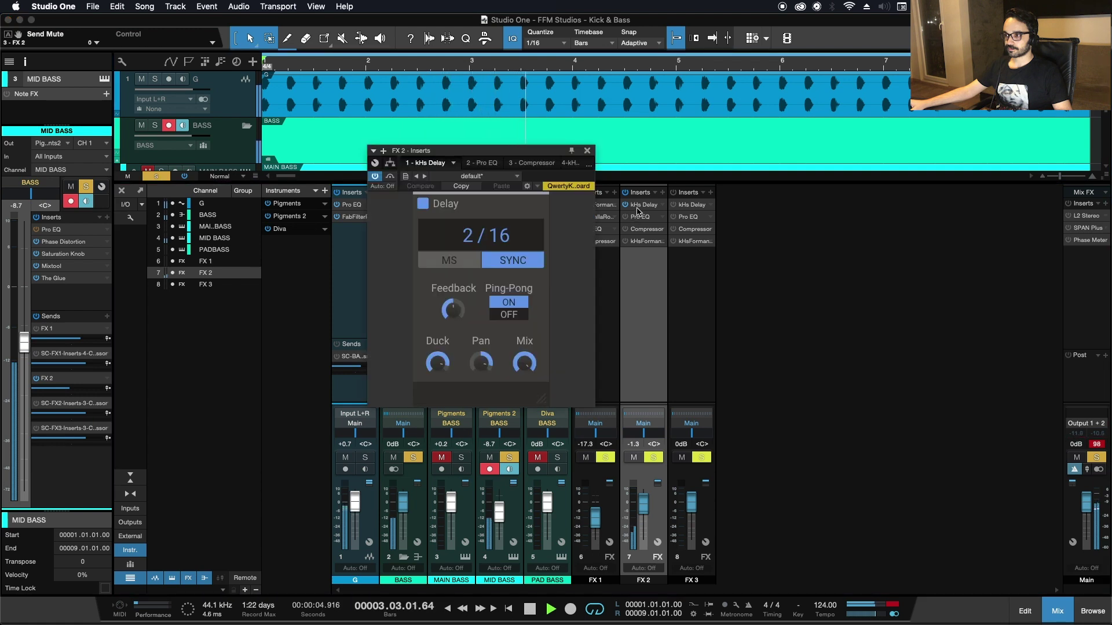
key(space)
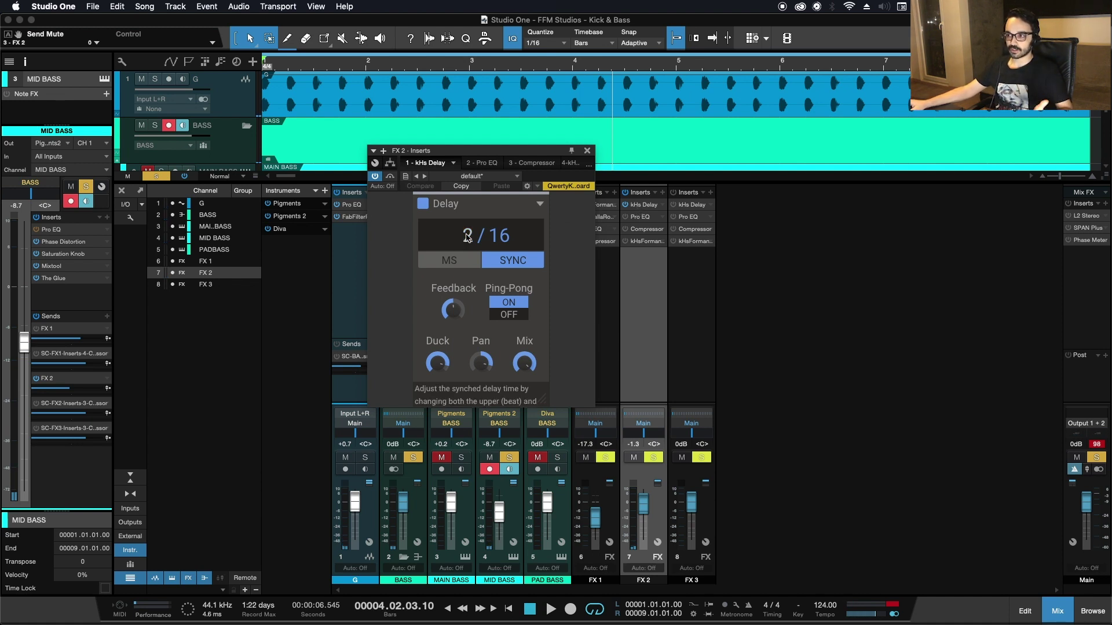
key(space)
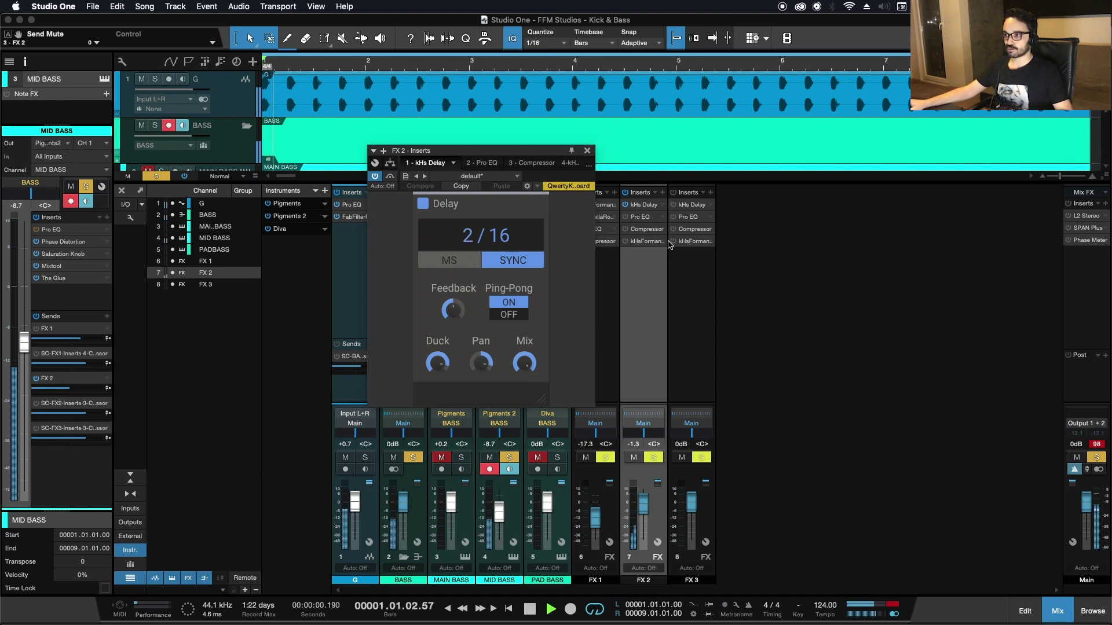
Step: Activate the FX 2 Pro EQ with an 81.8 Hz low cut and compare it bypassed and active during playback
click(631, 218)
drag(450, 276, 454, 277)
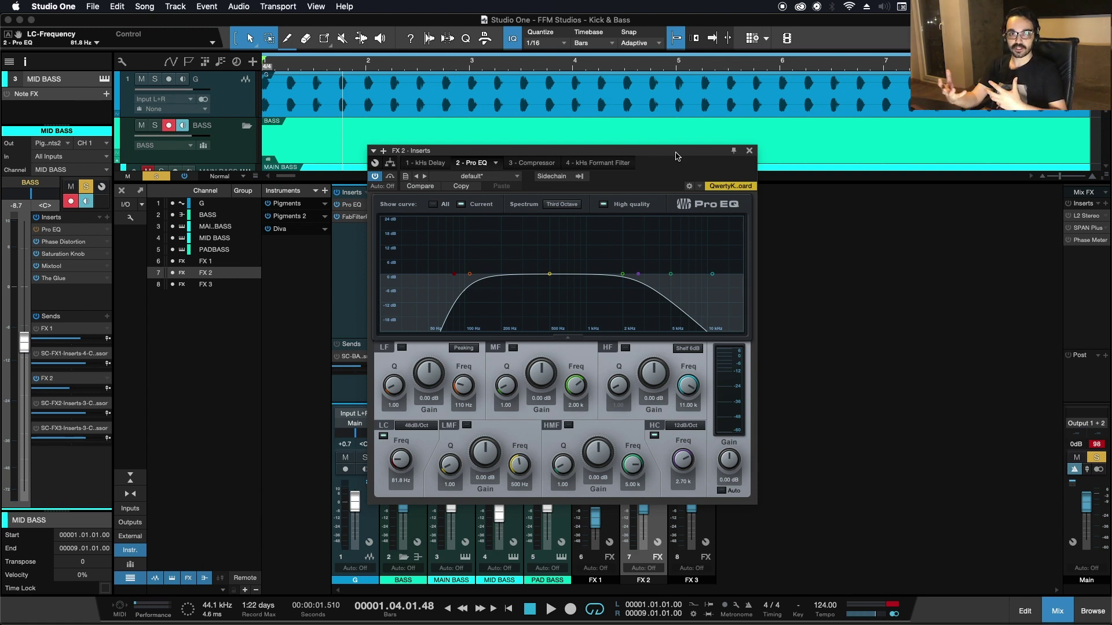
drag(675, 153, 998, 111)
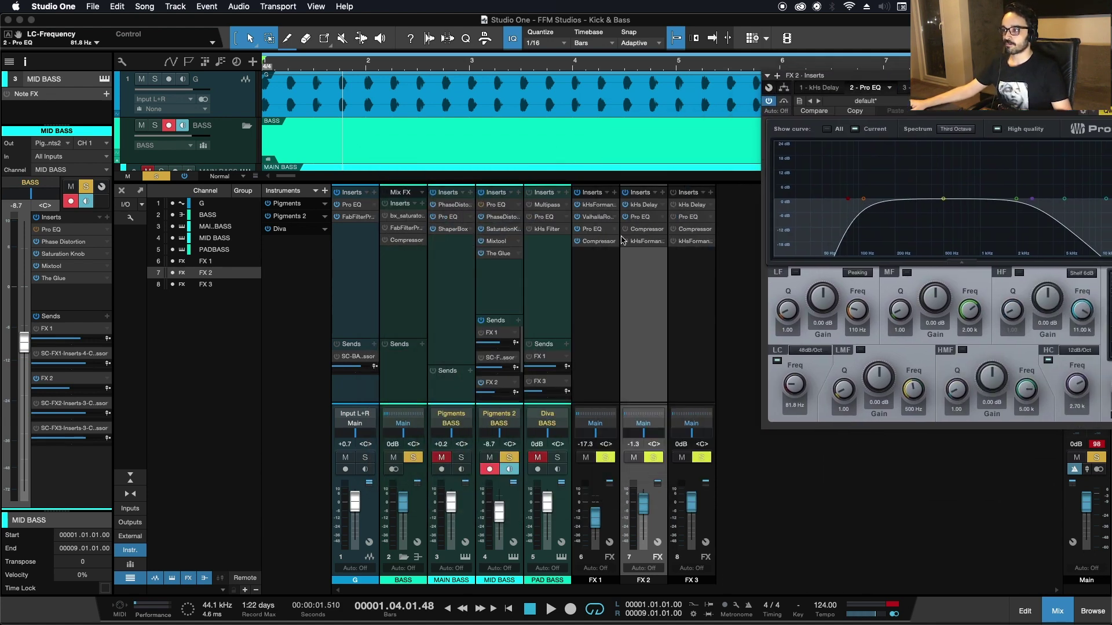
key(space)
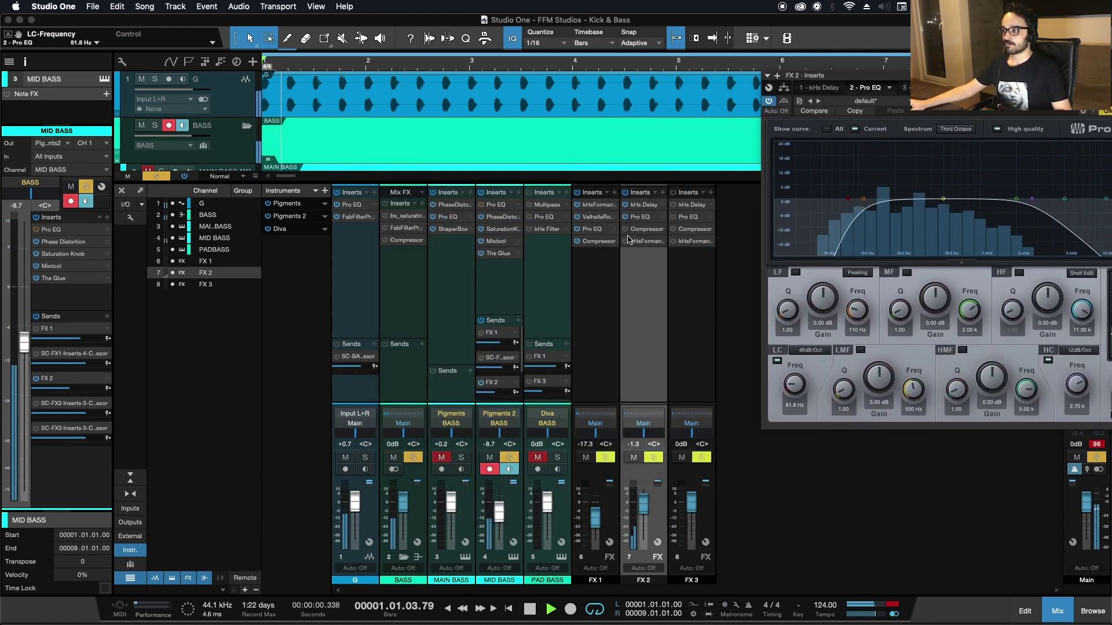
click(784, 103)
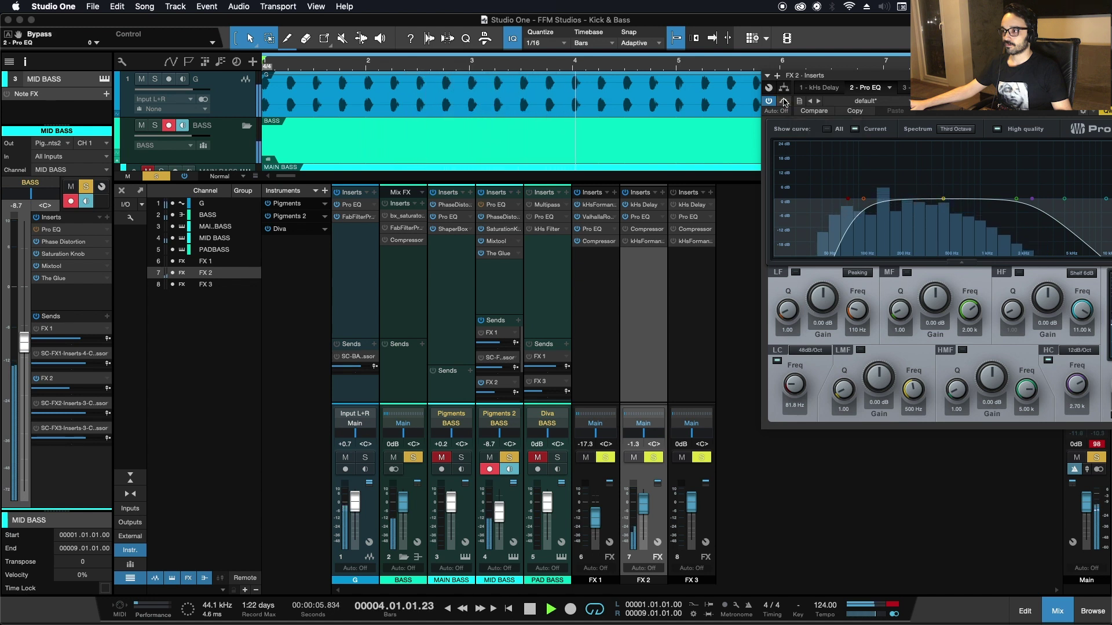
Step: Set the FX 2 Pro EQ's low cut to about 96 Hz and its high cut to 2.53 kHz
drag(847, 199, 861, 203)
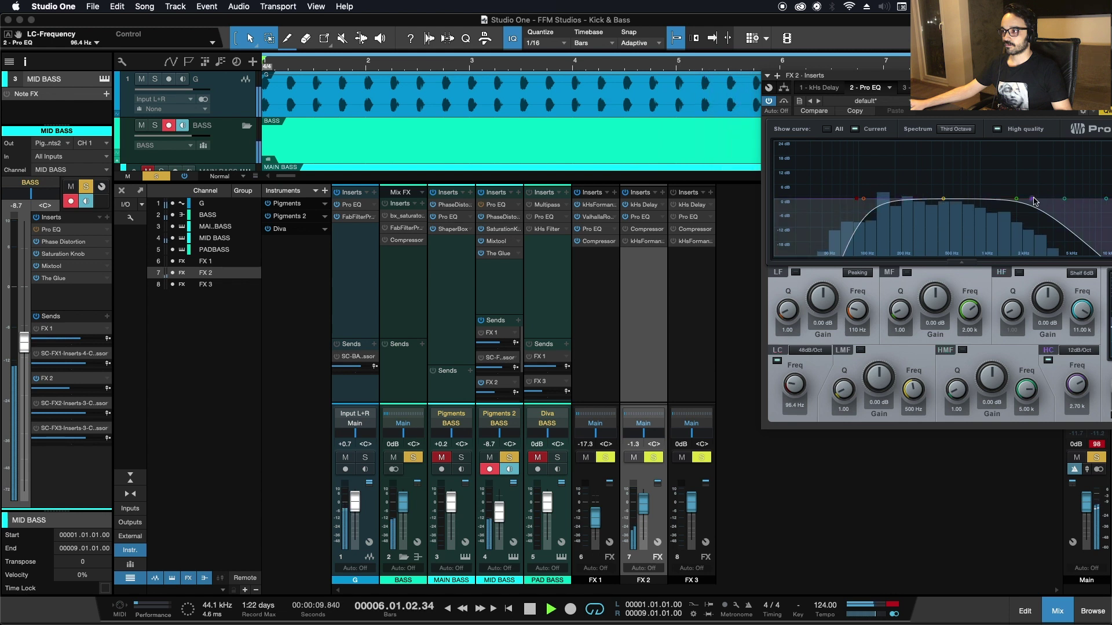
drag(1035, 201, 1030, 201)
click(626, 218)
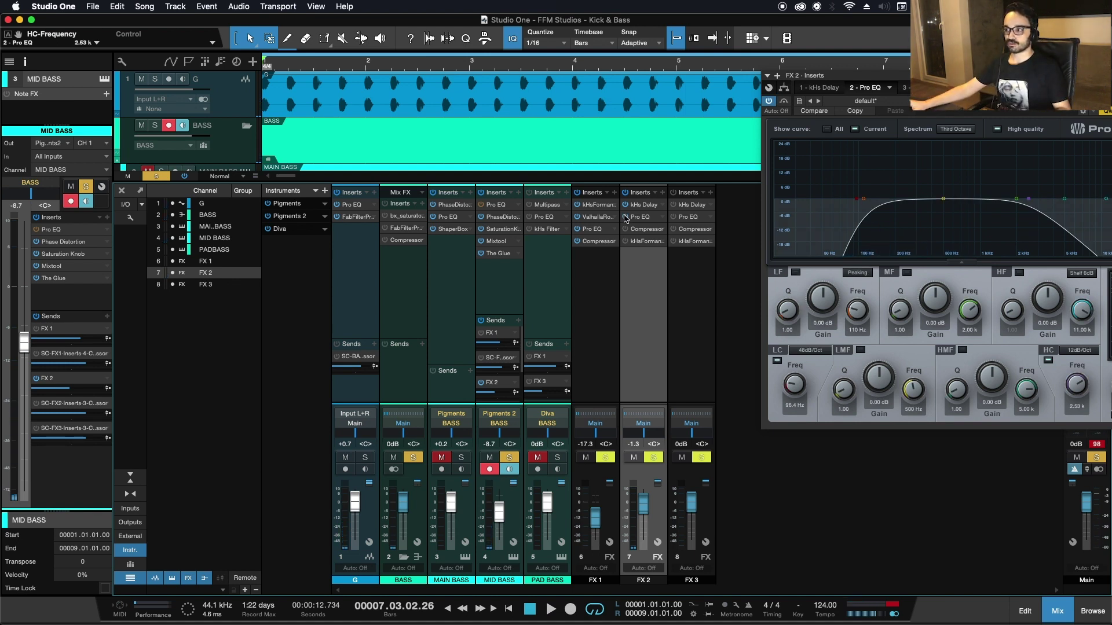
Step: Move the kHs Formant Filter ahead of the Compressor on FX 2, then activate and open it
drag(637, 244, 639, 230)
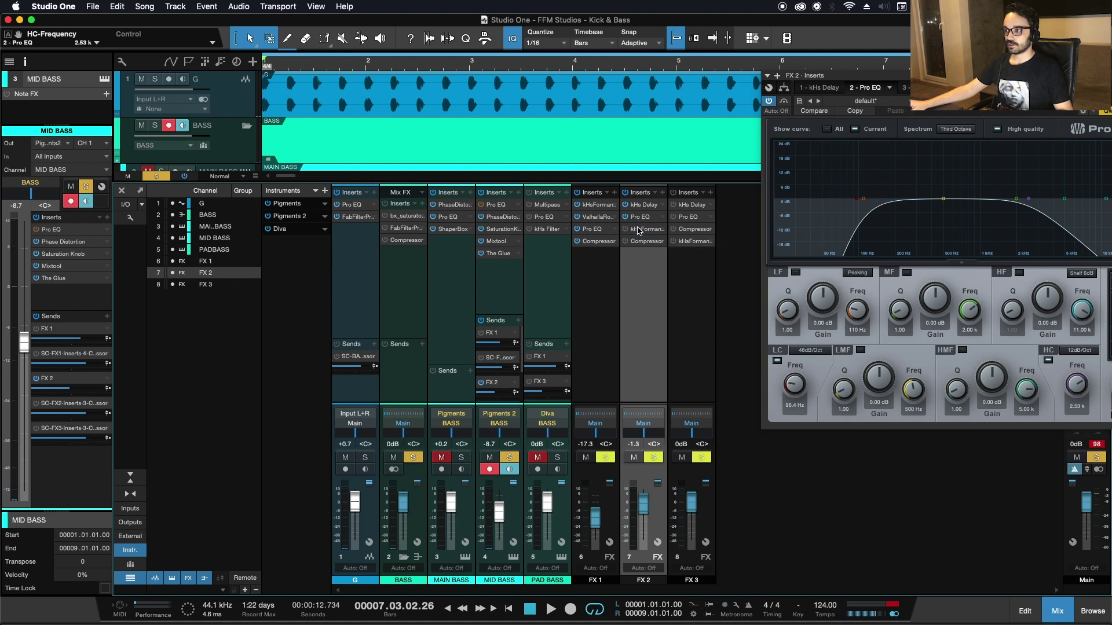
click(642, 231)
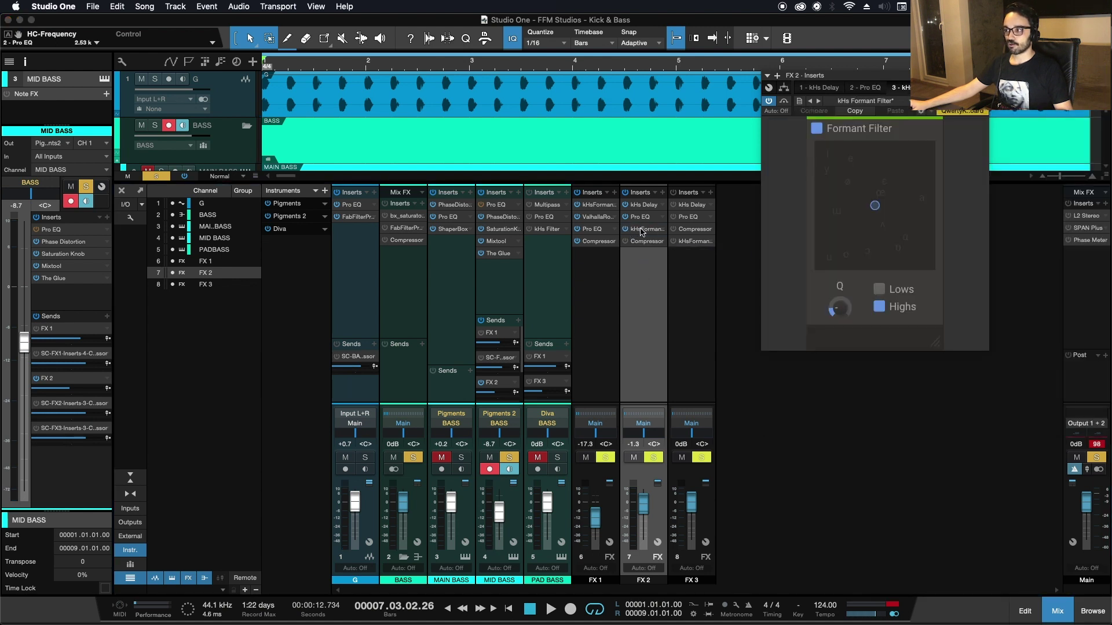
drag(851, 83, 850, 133)
Step: Shift the FX 2 Formant Filter's frequency point to an X value of about 438 Hz while the bass plays
key(space)
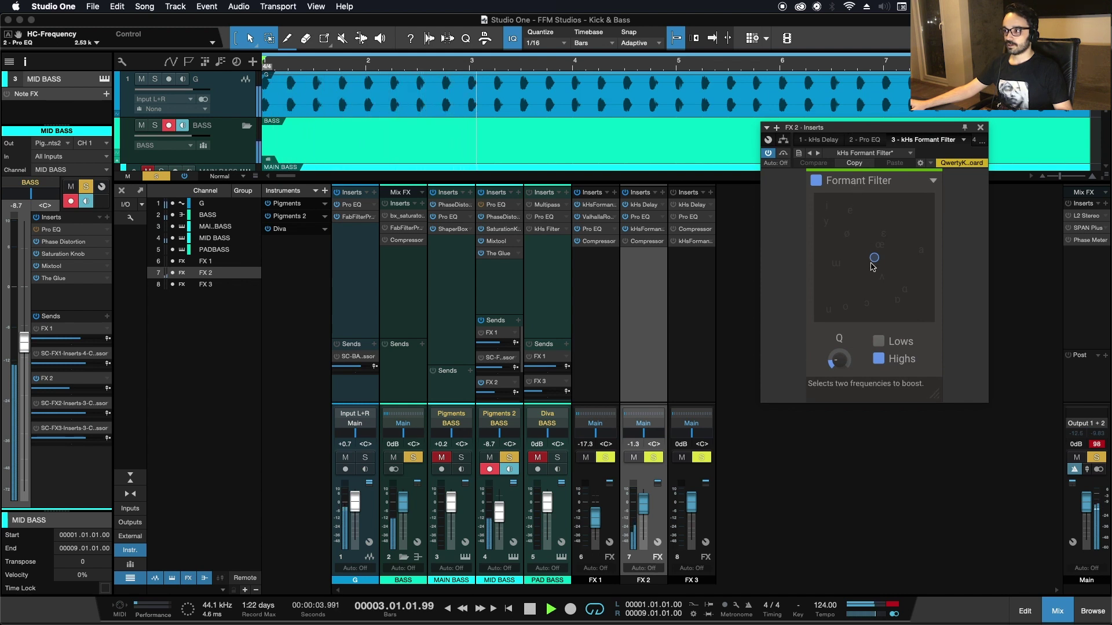
key(space)
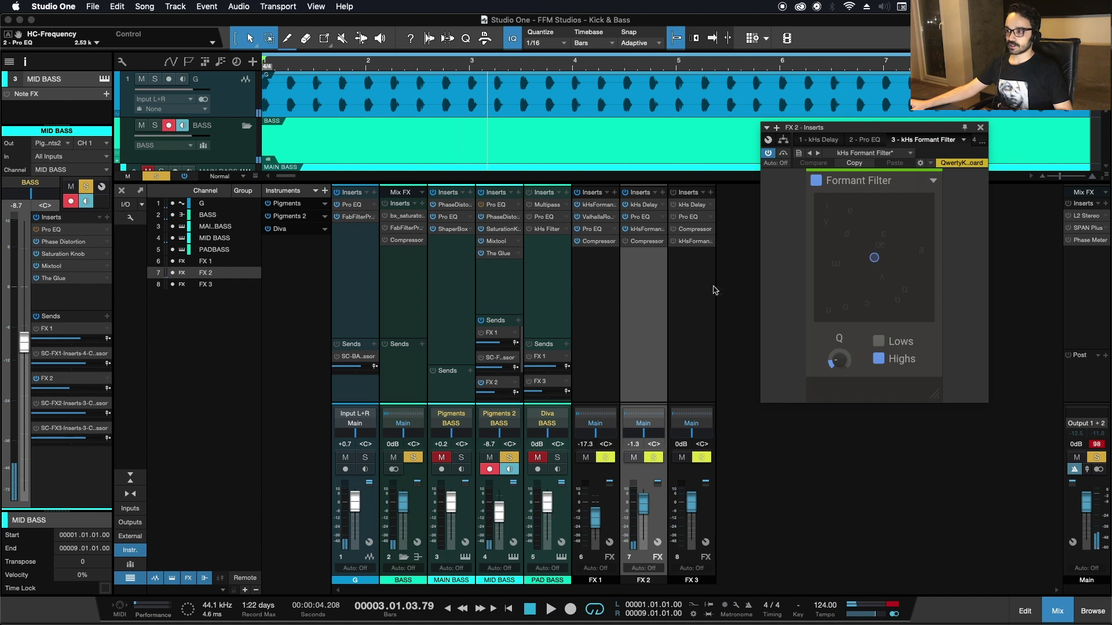
key(space)
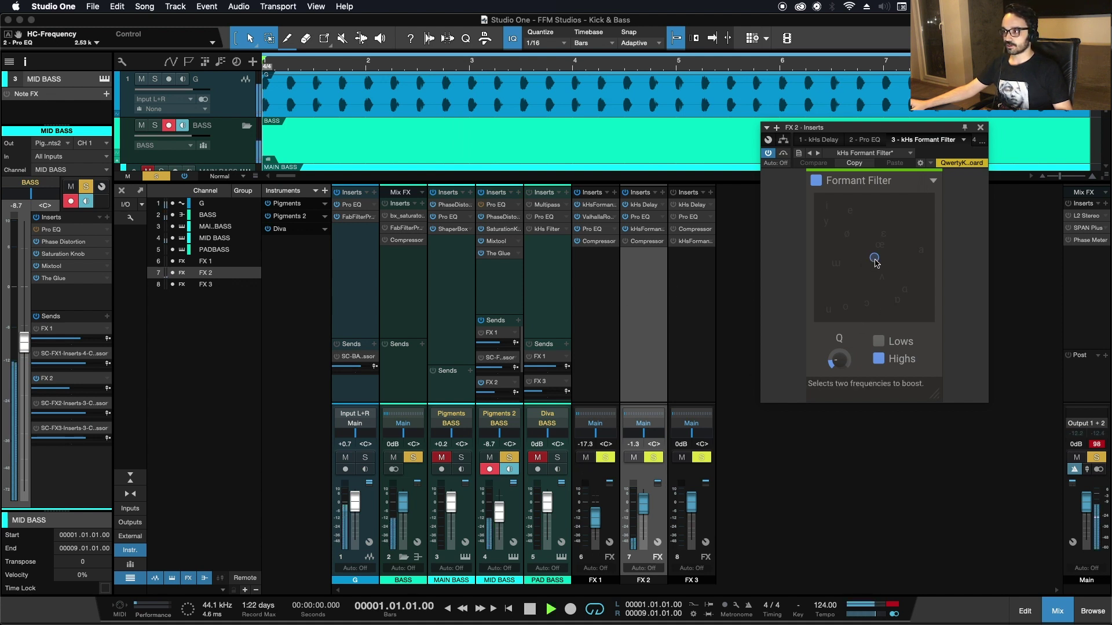
drag(876, 262, 858, 271)
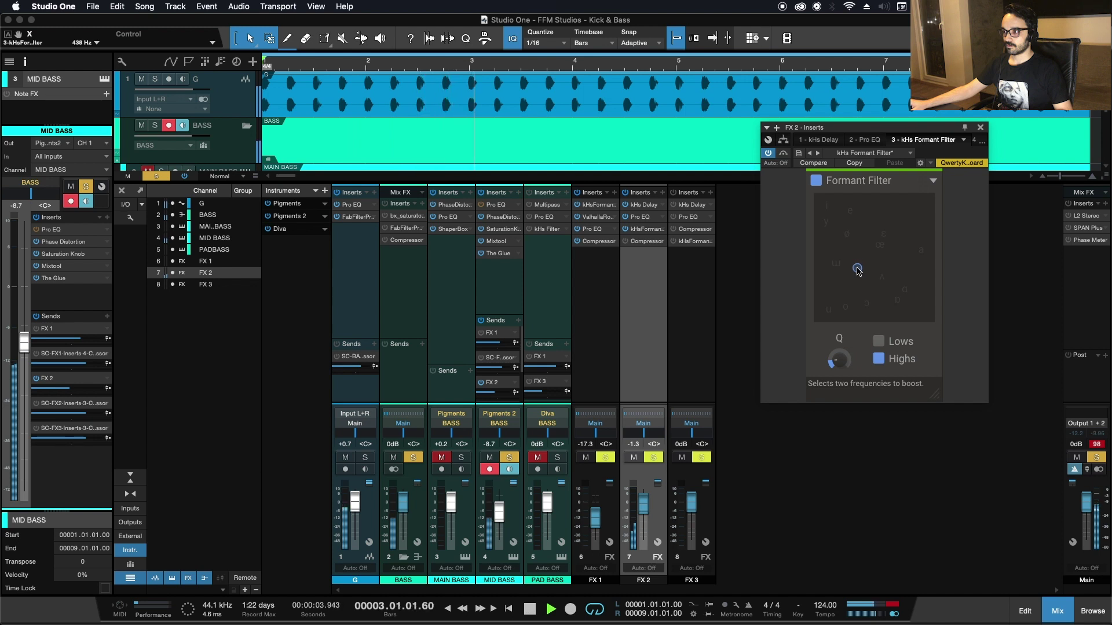
key(space)
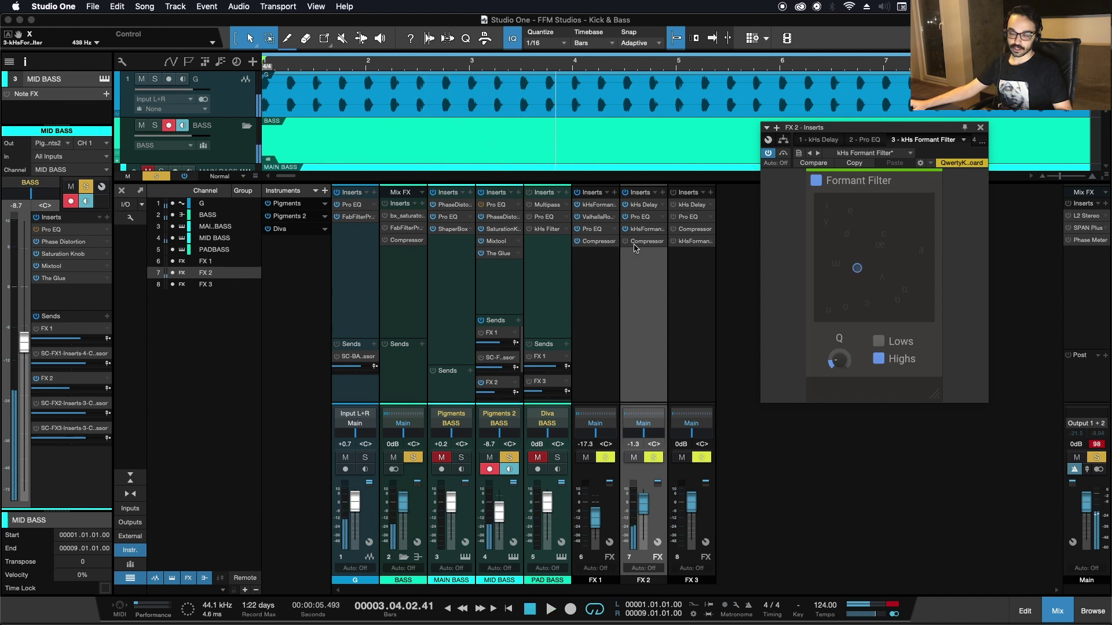
Step: Activate the FX 2 Compressor and its MID BASS sidechain send, and listen to the compression during playback
click(637, 241)
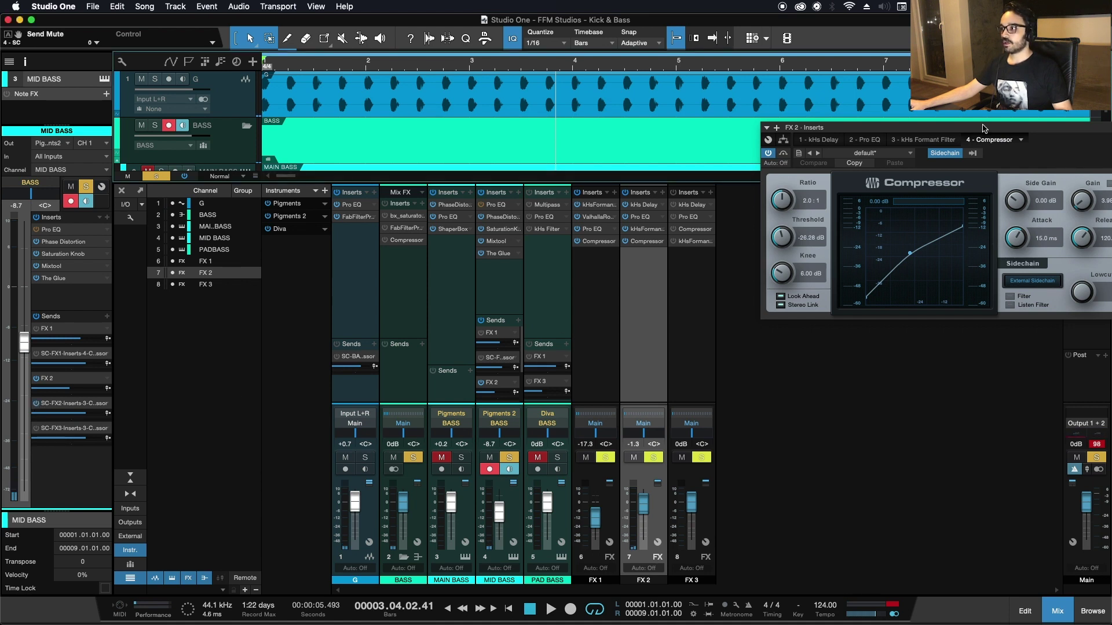
drag(981, 126, 724, 4)
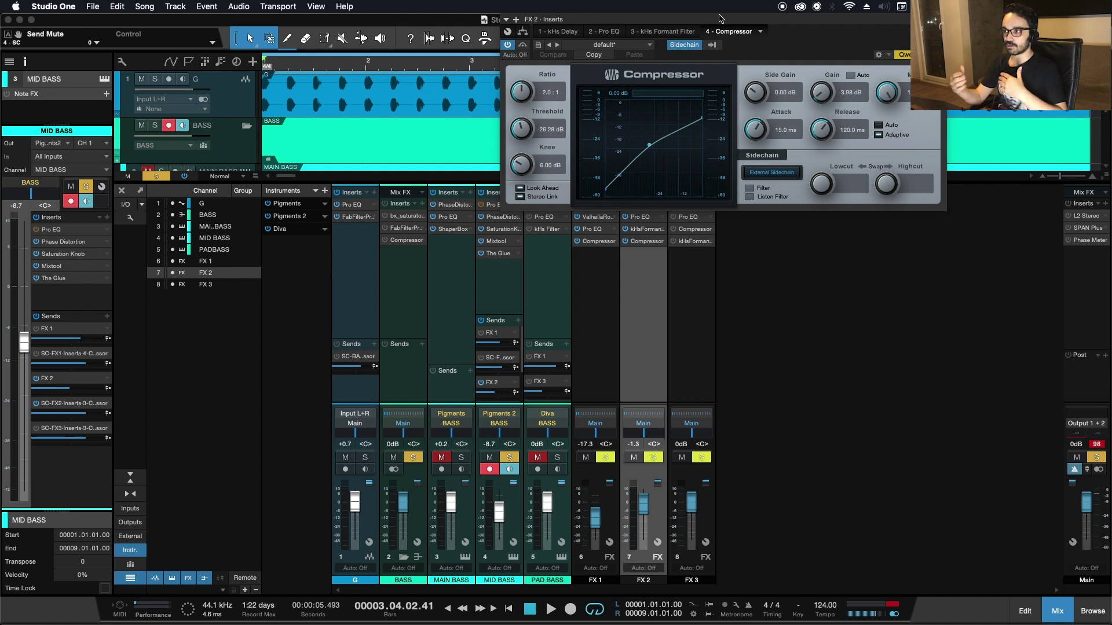
drag(764, 26, 647, 26)
key(space)
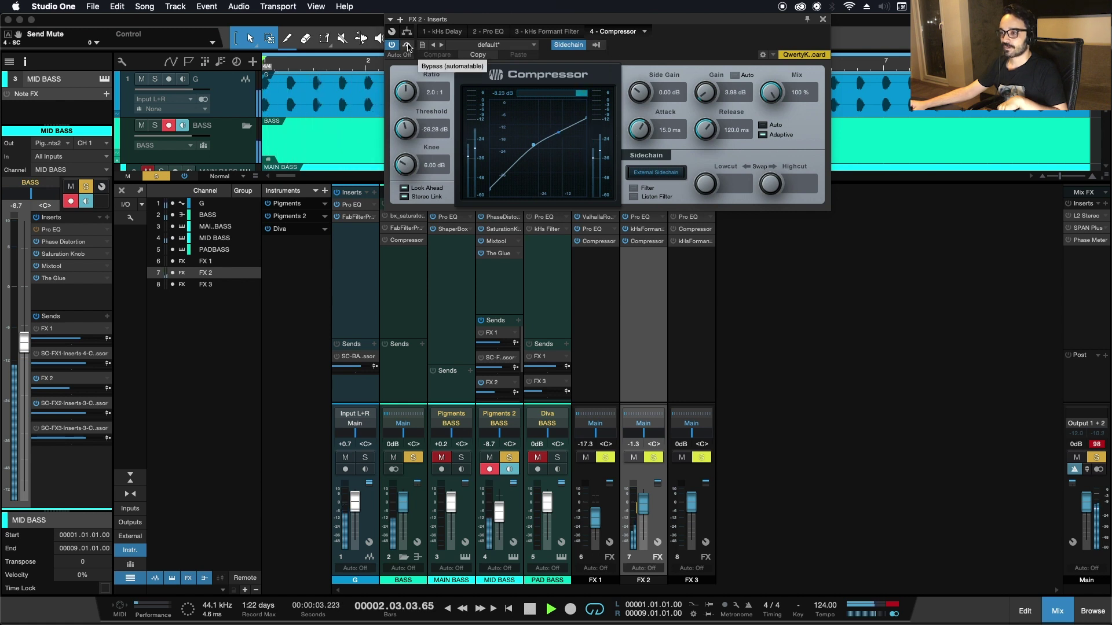
key(space)
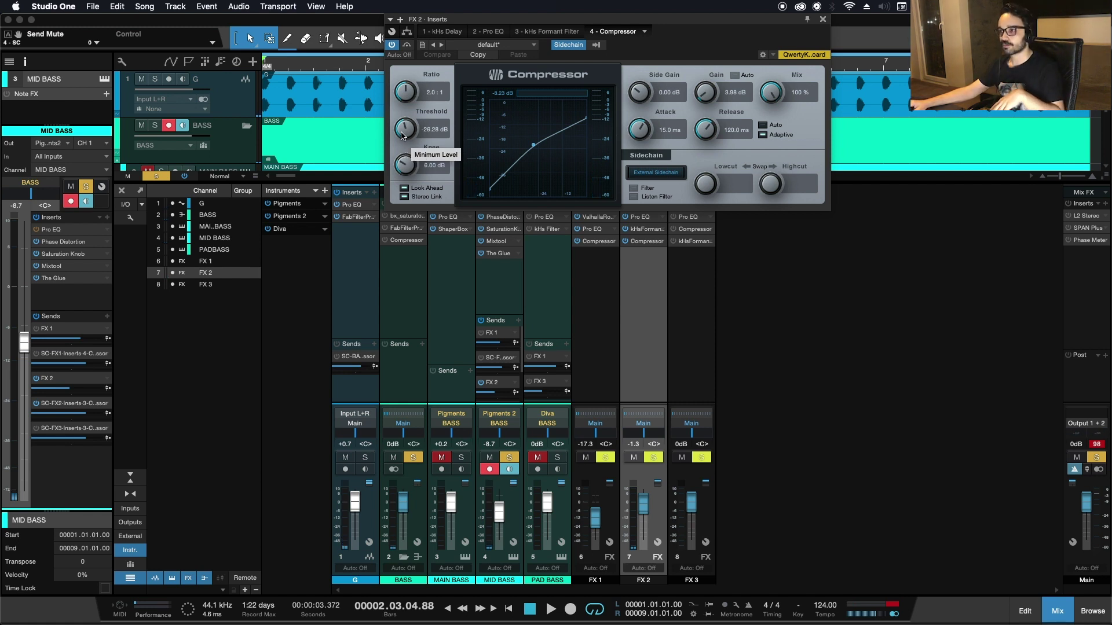
Step: Try a threshold of -48 dB on the FX 2 Compressor during playback and undo the change
key(space)
drag(404, 134, 410, 149)
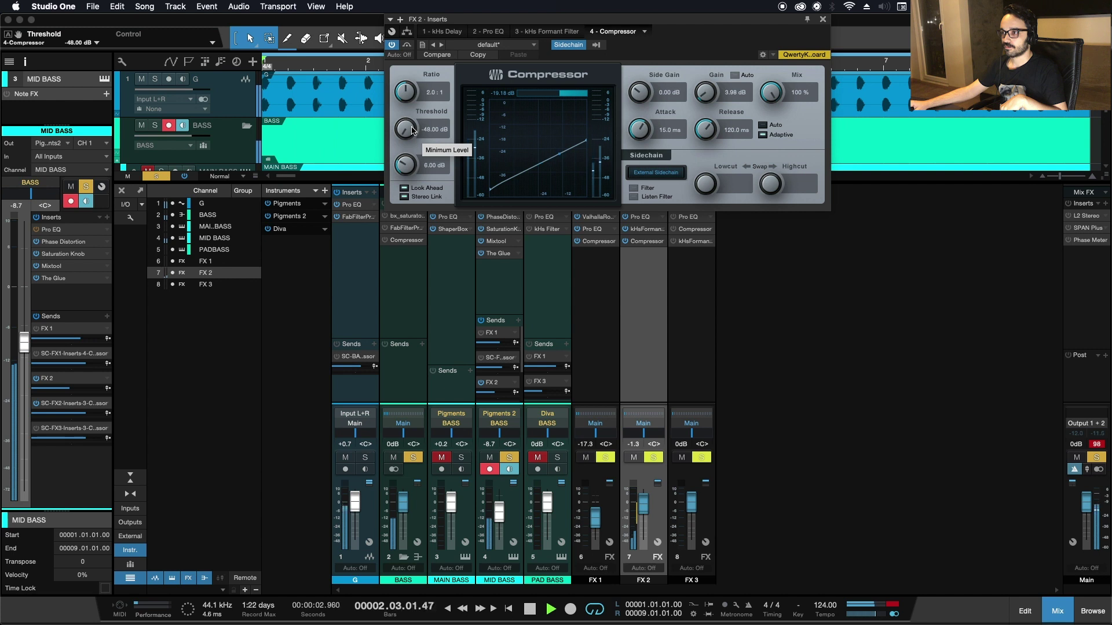
key(space)
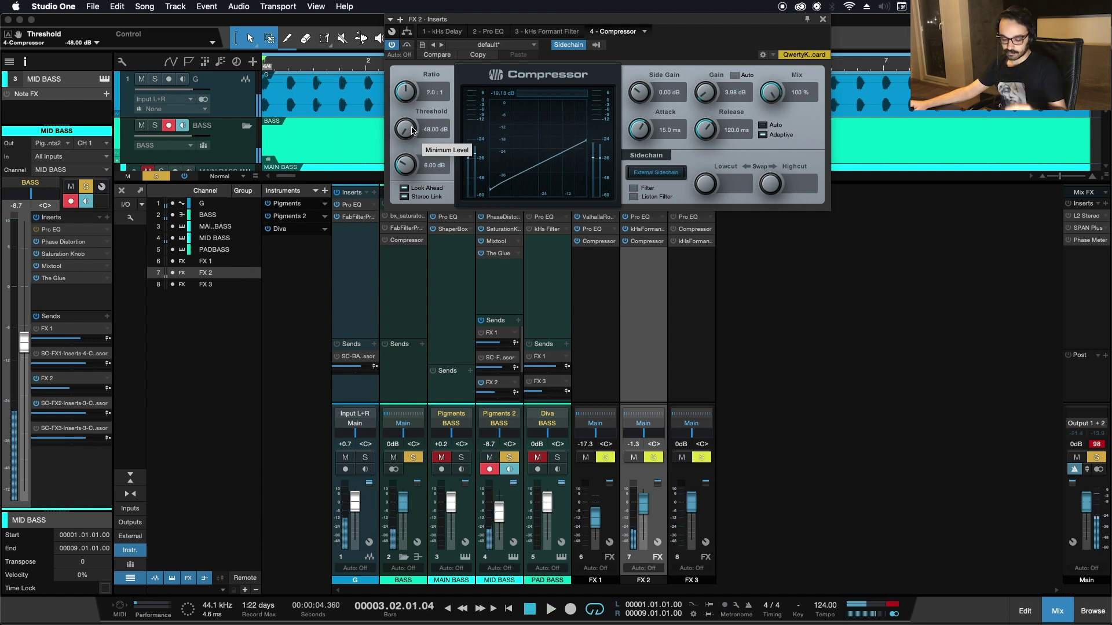
key(super+z)
Step: Set the FX 2 Compressor's threshold to -27.72 dB and play the bass
drag(412, 130, 412, 134)
key(space)
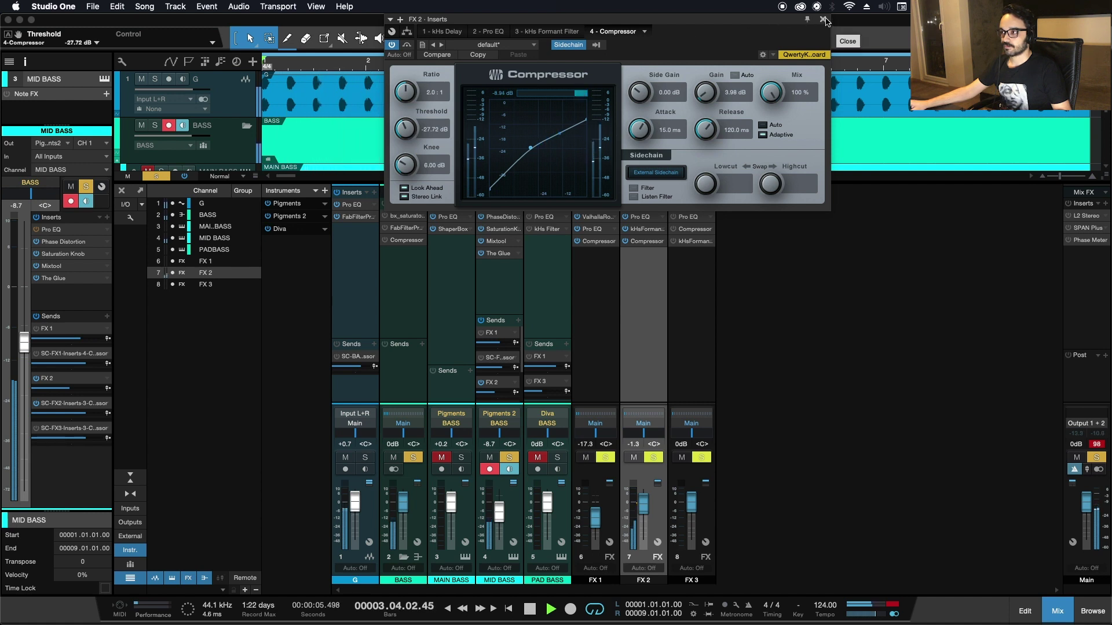
Step: Compare the MID BASS sound with its FX 2 send off and on during playback, and close the FX 2 Compressor
click(37, 380)
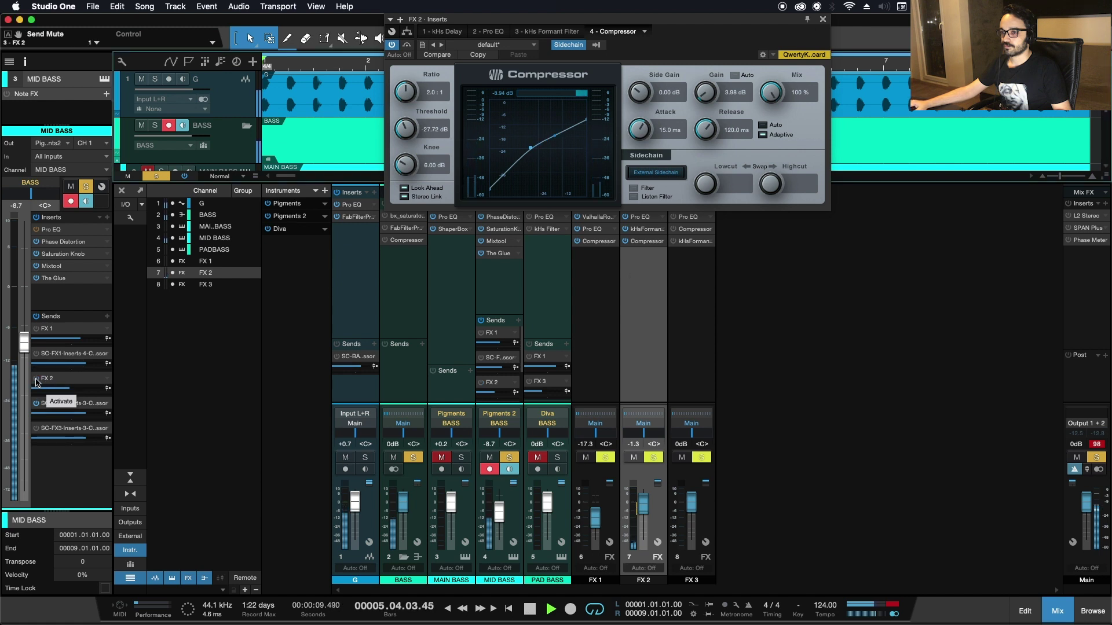
click(37, 380)
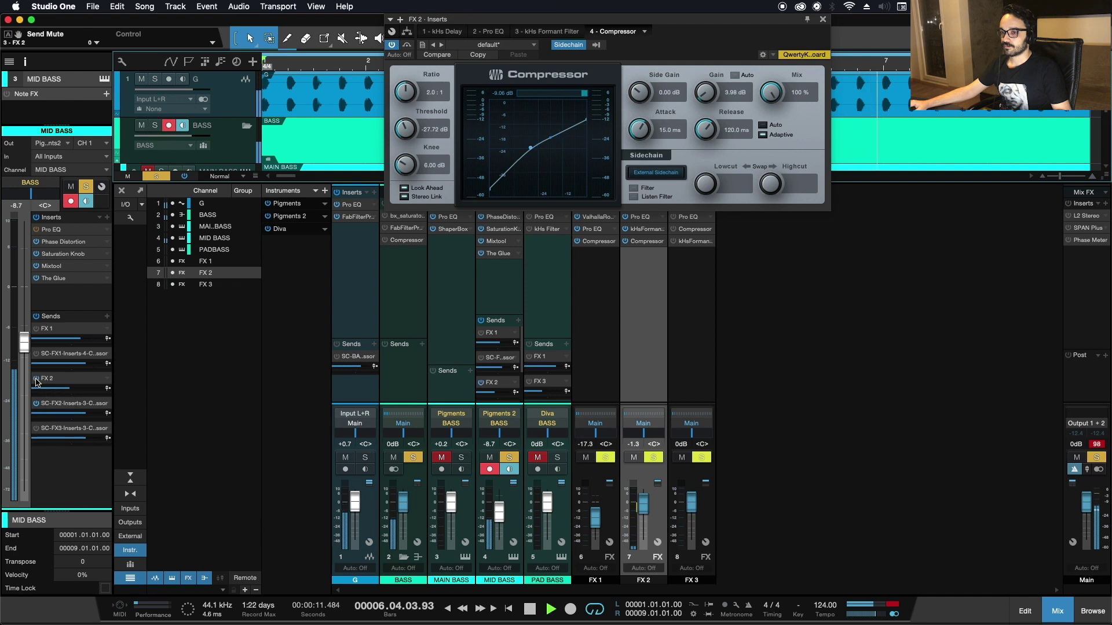
key(space)
click(822, 19)
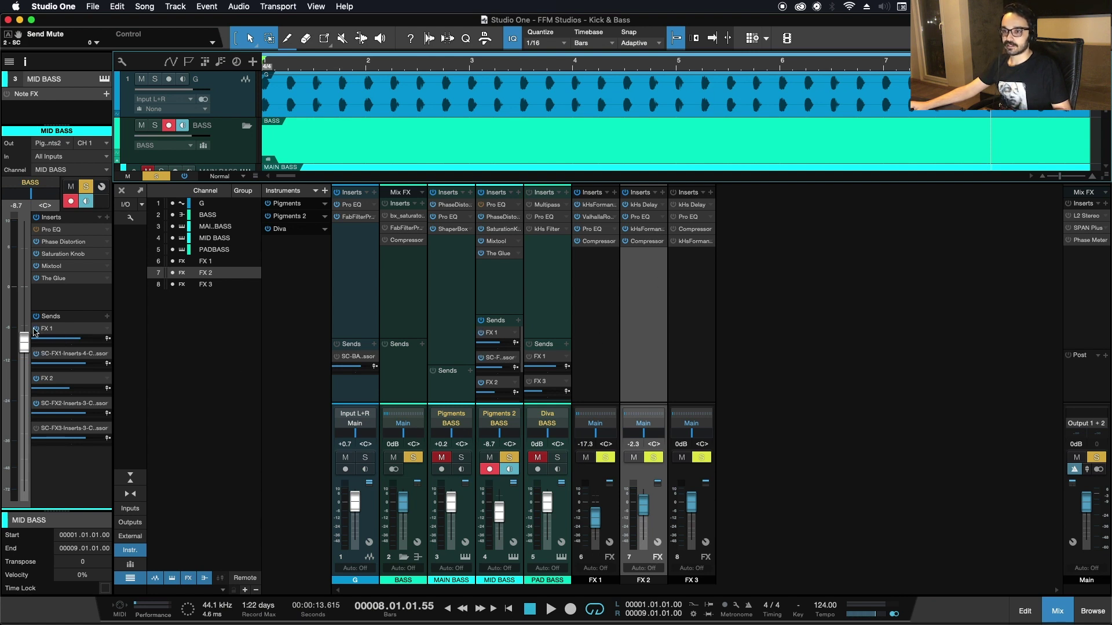
Step: Compare the bass with the FX 2 Formant Filter bypassed and active during playback, leaving the filter on
click(626, 230)
key(space)
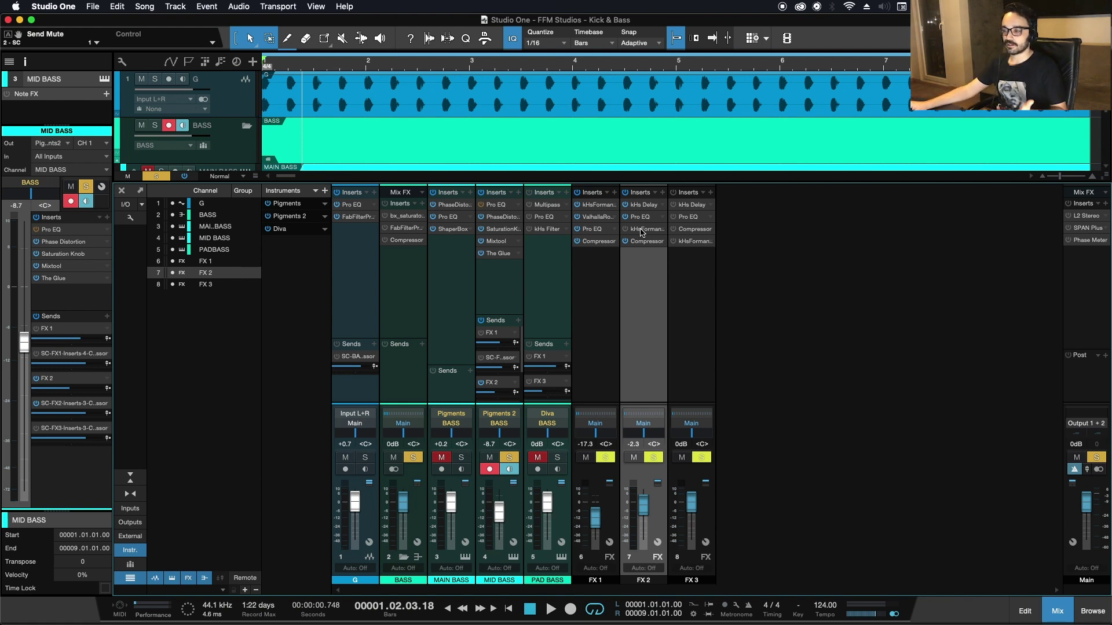
click(640, 230)
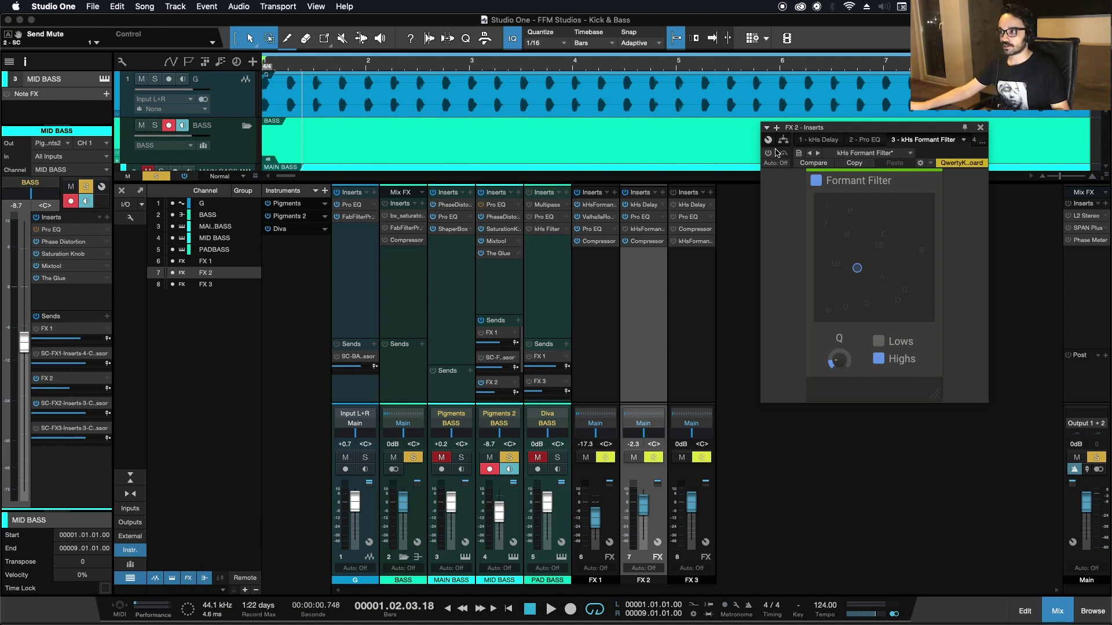
key(space)
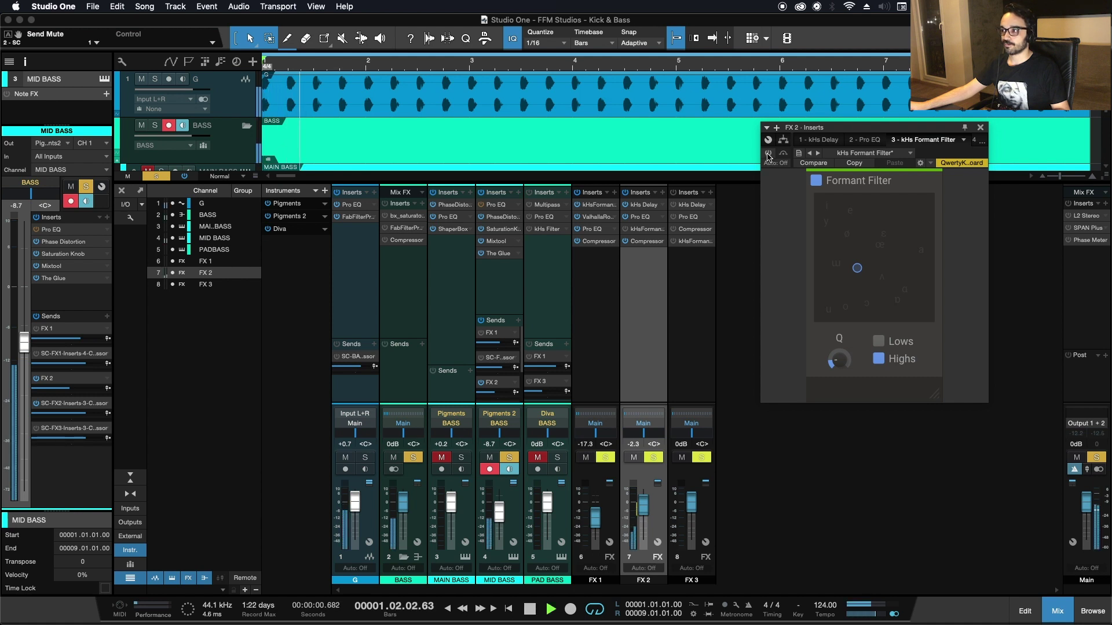
click(767, 154)
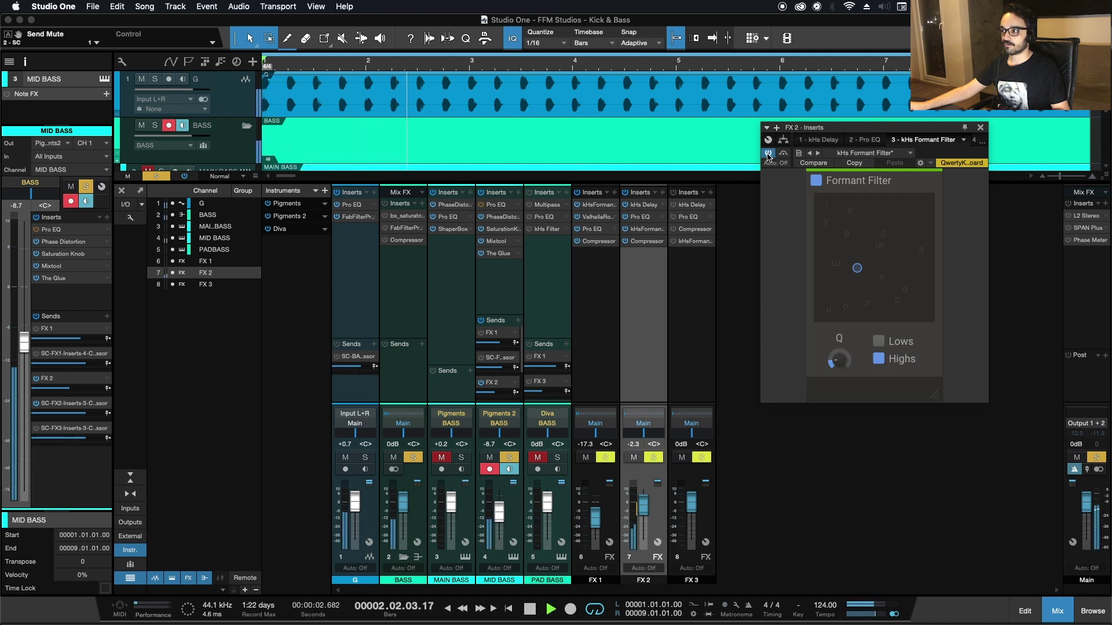
click(767, 154)
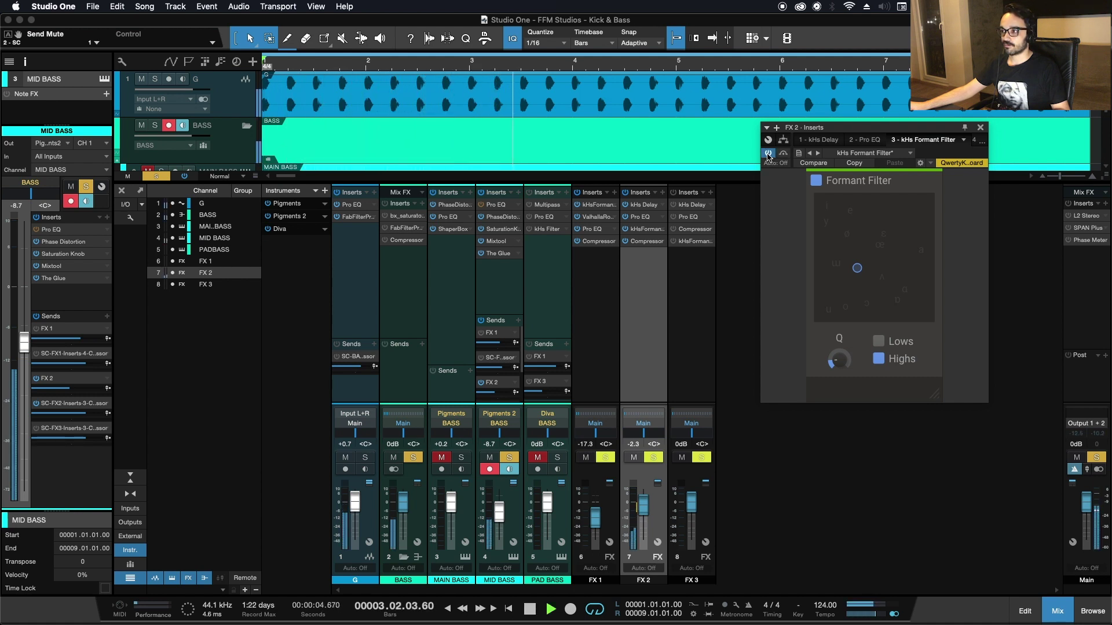
key(space)
click(979, 128)
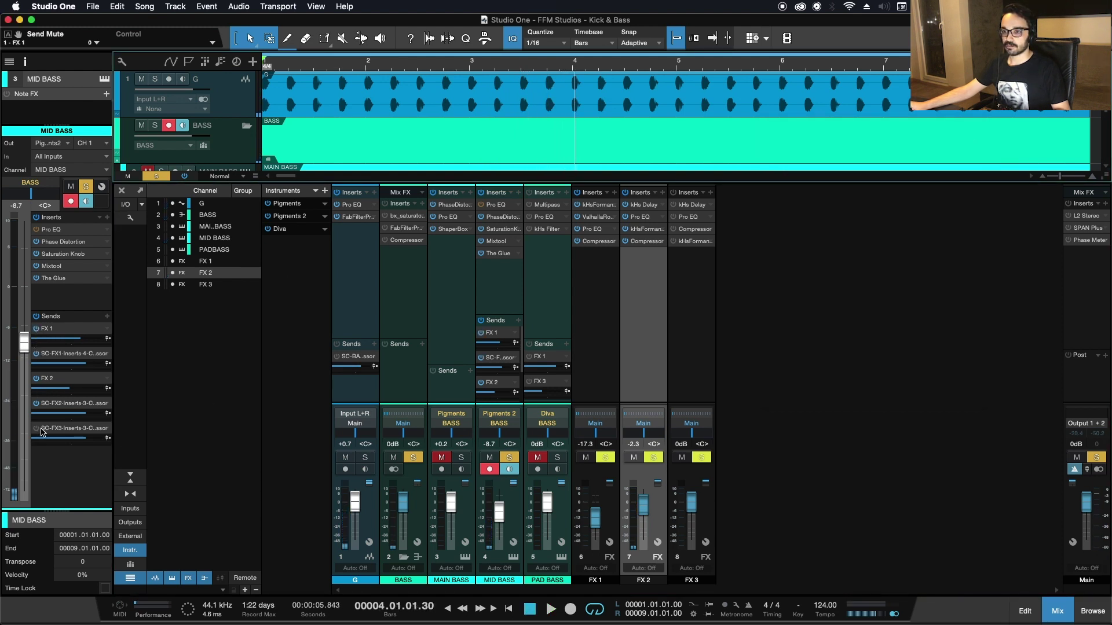
Step: Play the MID BASS with its FX 1 and FX 2 sends active, and activate its FX 3 Compressor sidechain send
key(space)
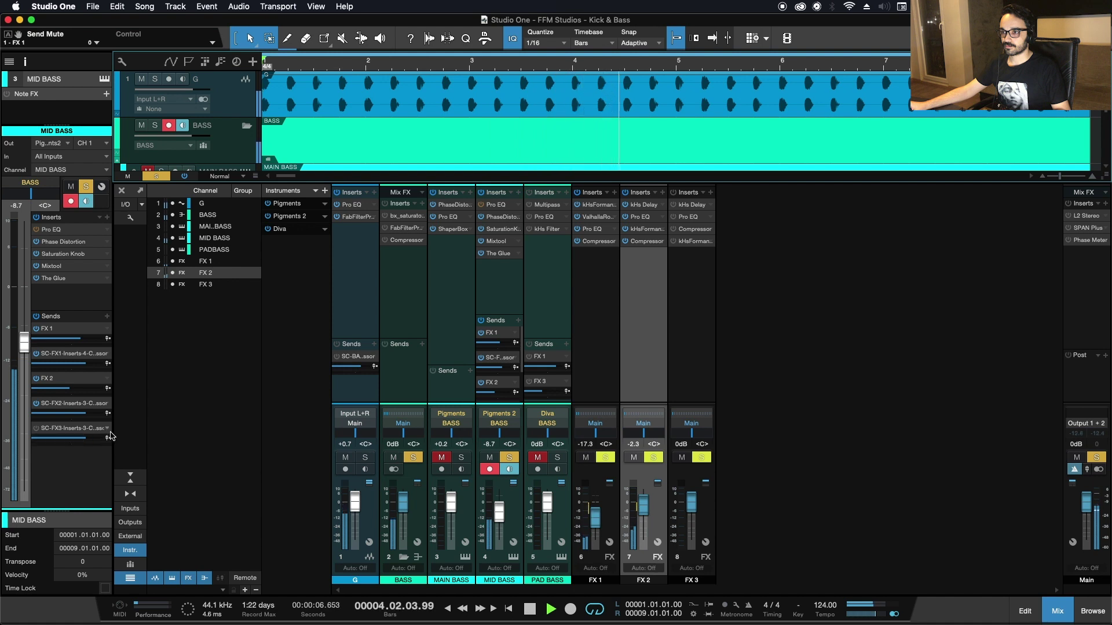
scroll(318, 147, down, 3)
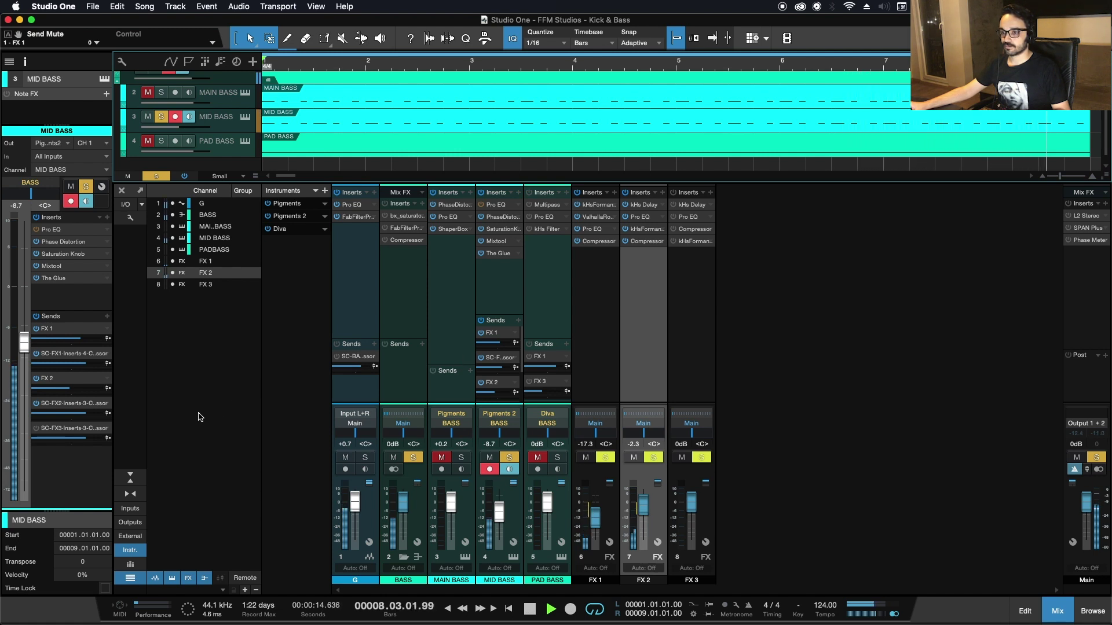
click(36, 429)
Step: Hide the mixer, unsolo MID BASS, and listen to the kick, MAIN BASS and MID BASS together
key(F3)
click(161, 152)
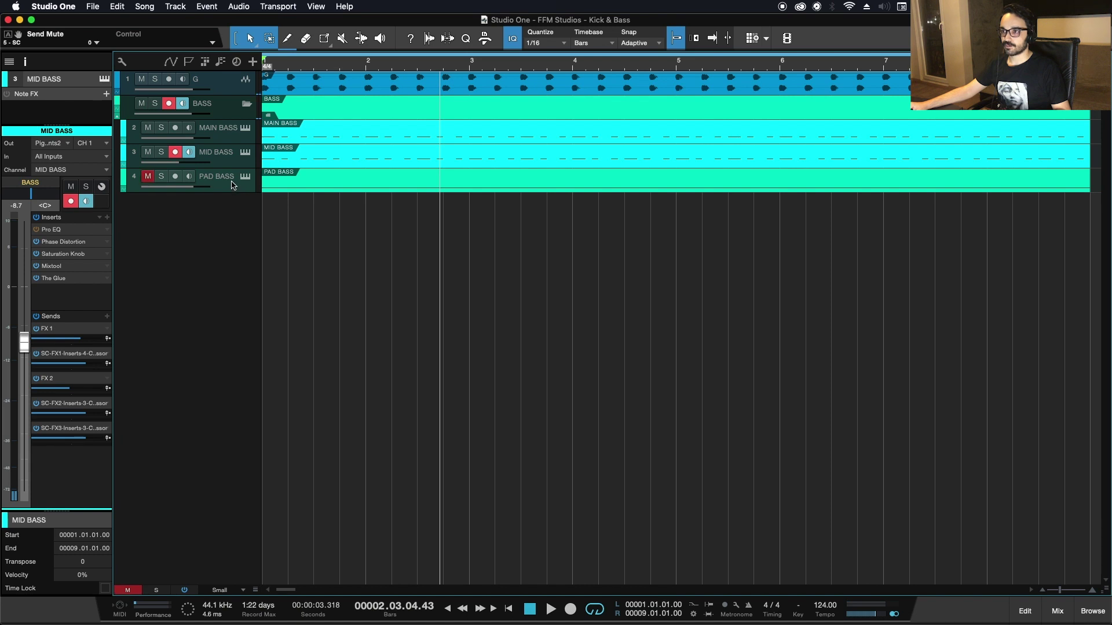
key(space)
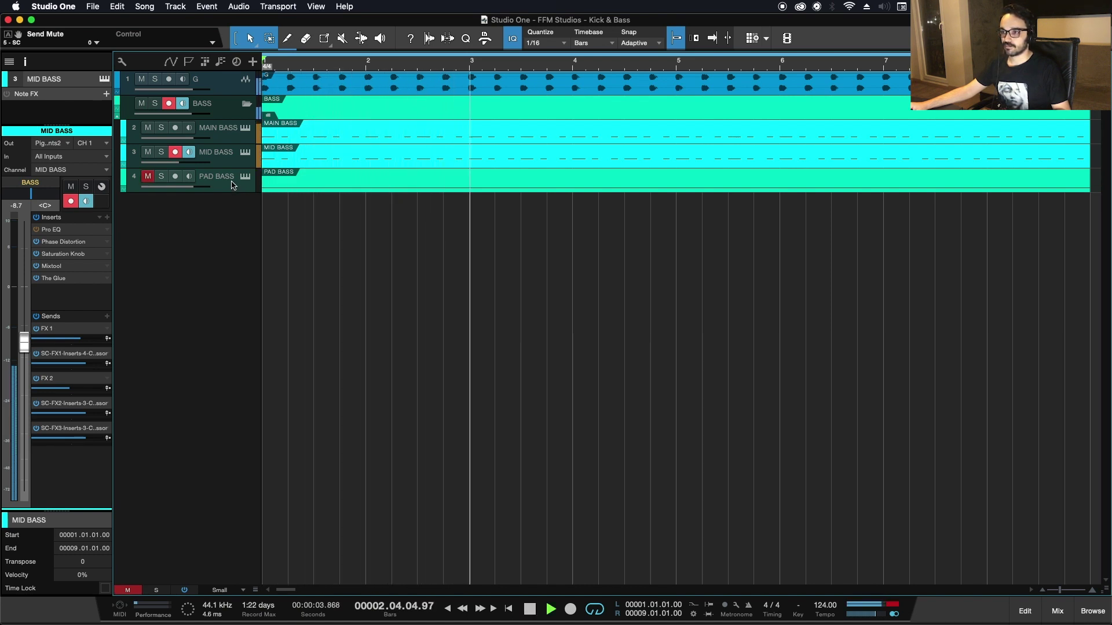
key(space)
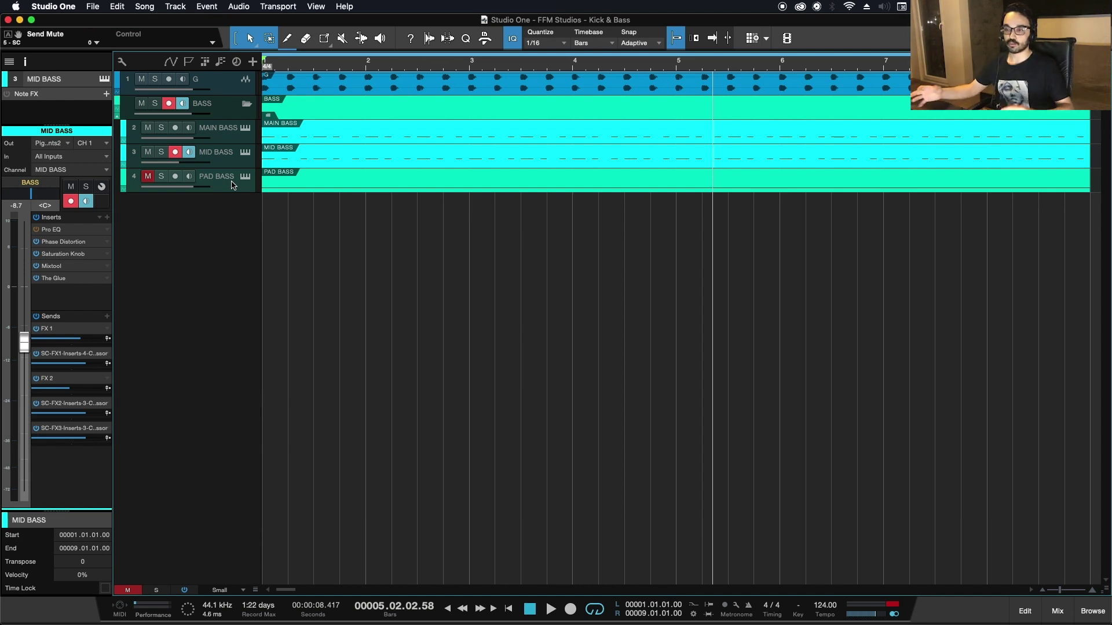
Step: Solo and select the PAD BASS track, and play it without its inserts and sends
click(161, 176)
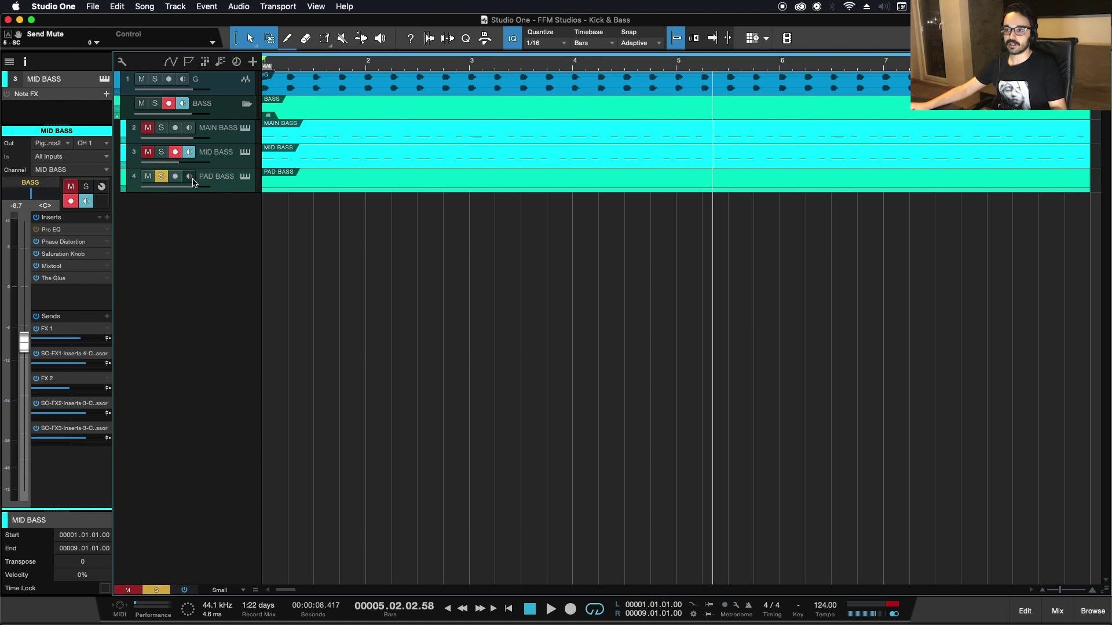
click(218, 176)
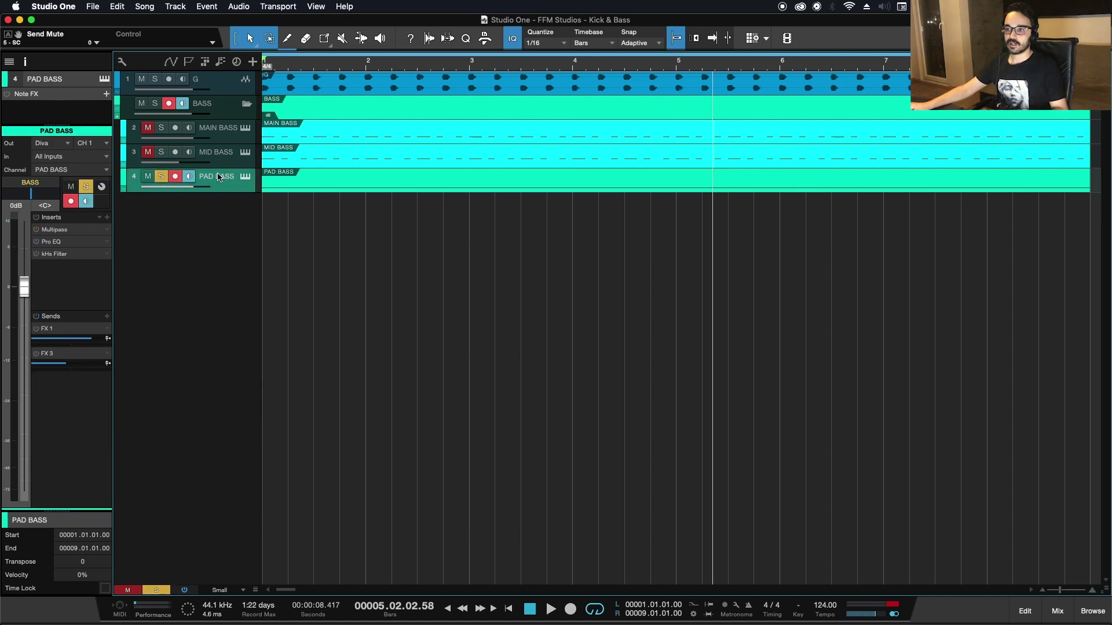
click(267, 71)
key(space)
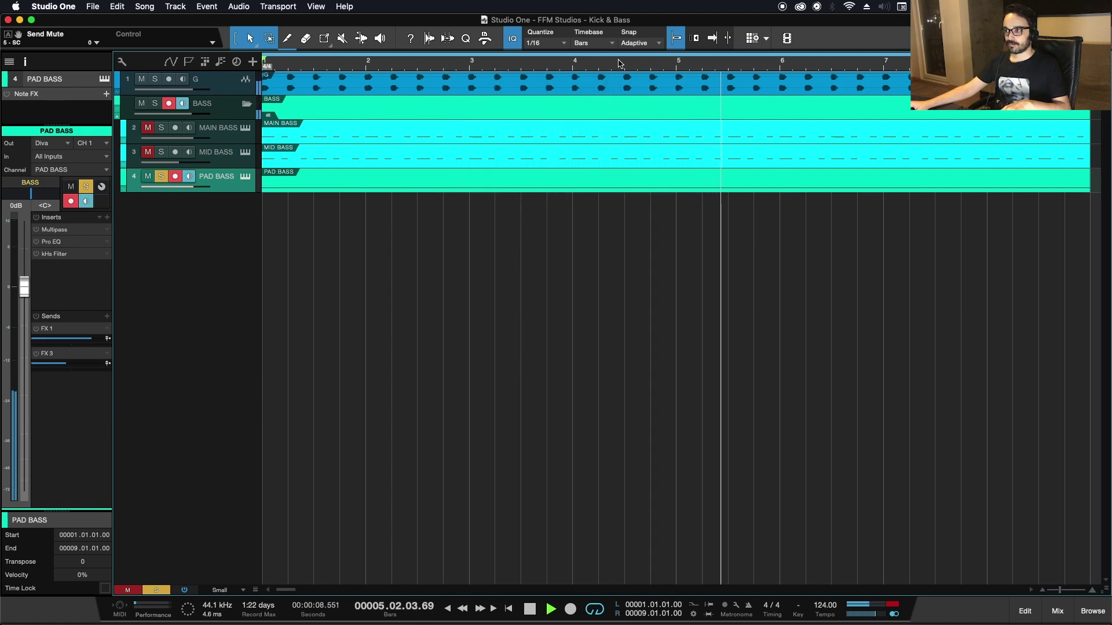
key(space)
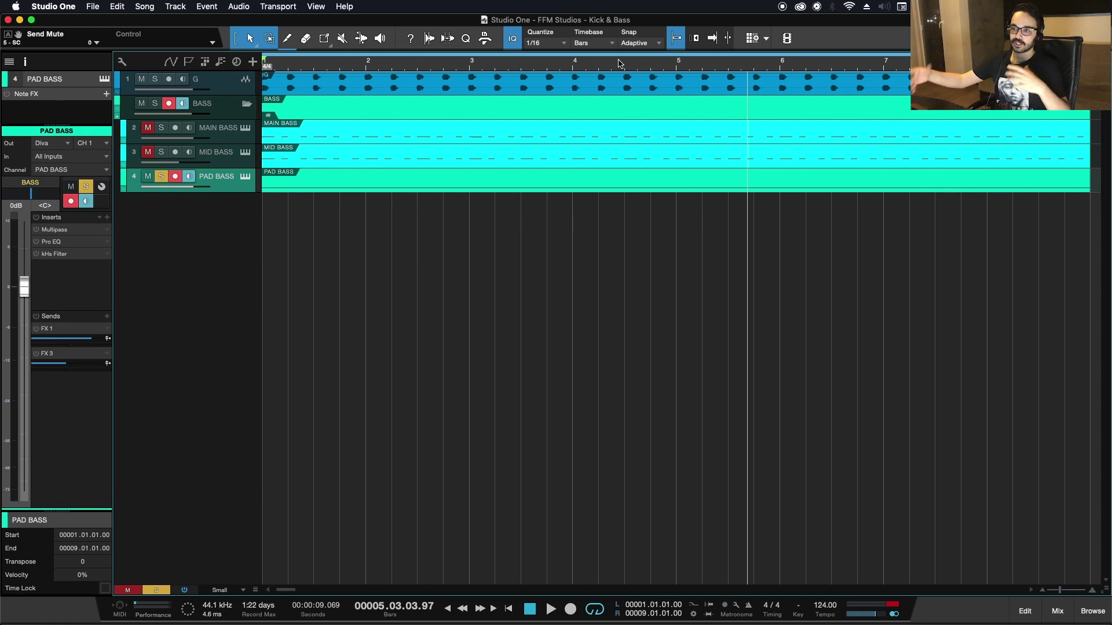
Step: Open the PAD BASS Multipass, activate it, and listen to the pad before and after the effect
double_click(52, 230)
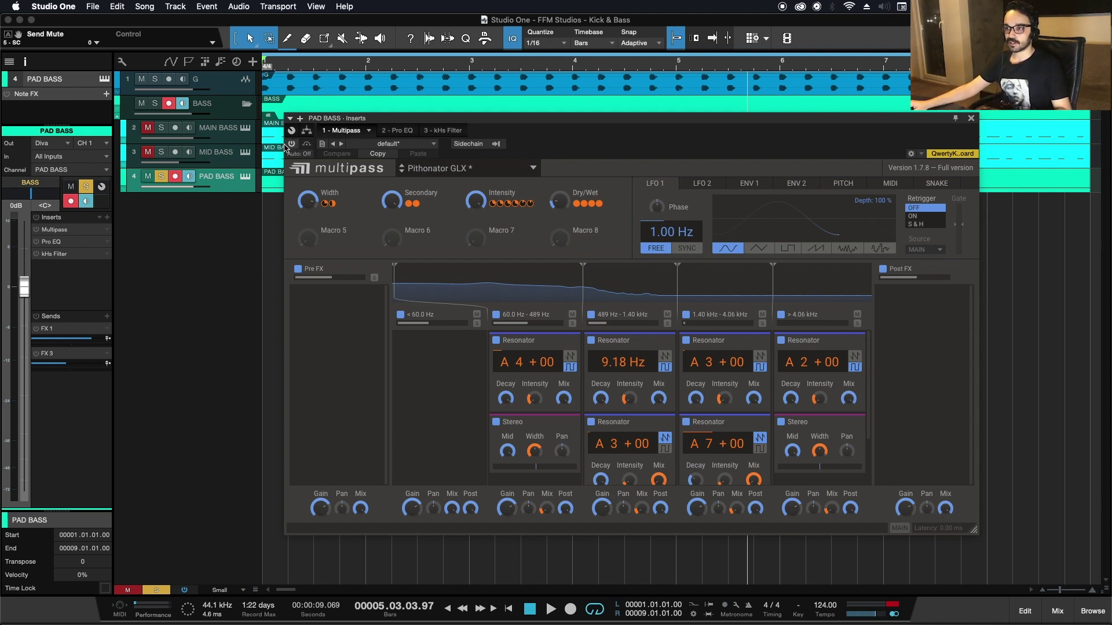
key(space)
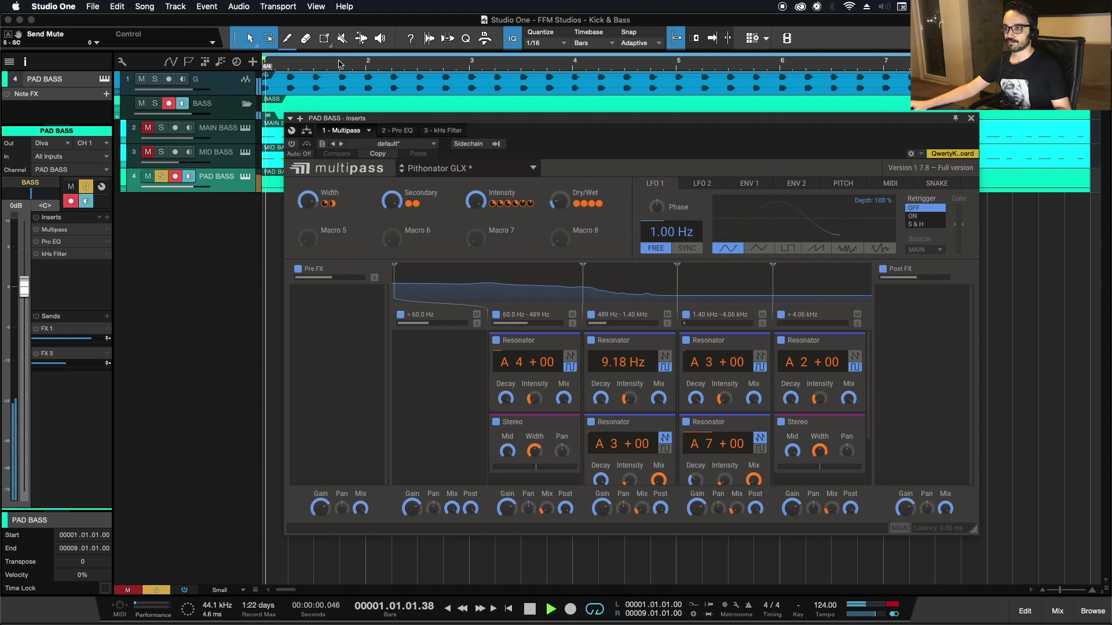
key(space)
click(293, 144)
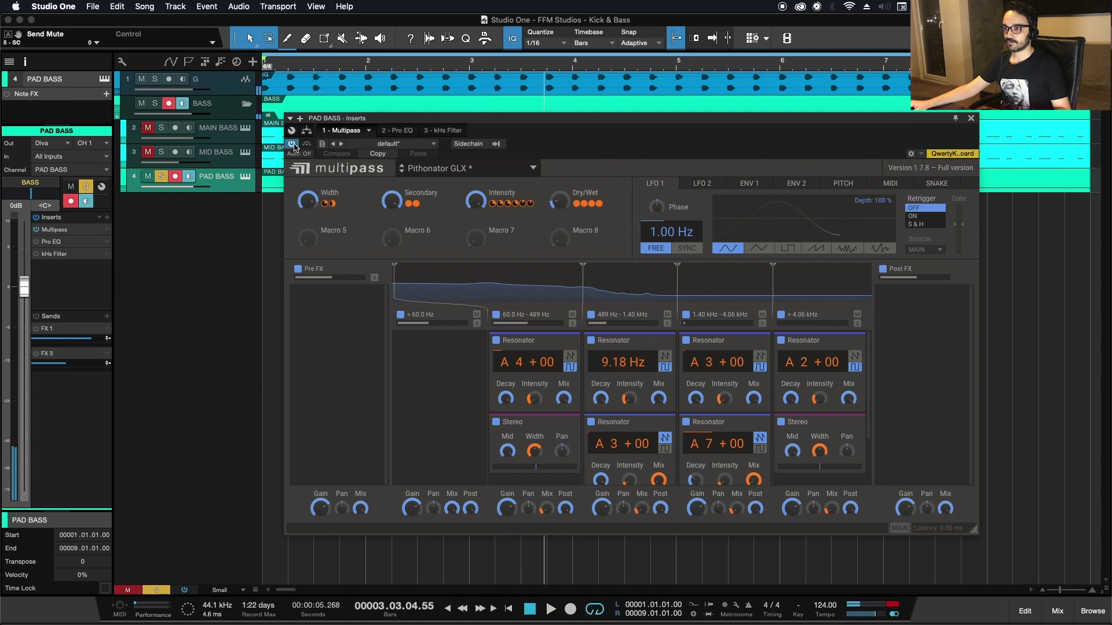
key(space)
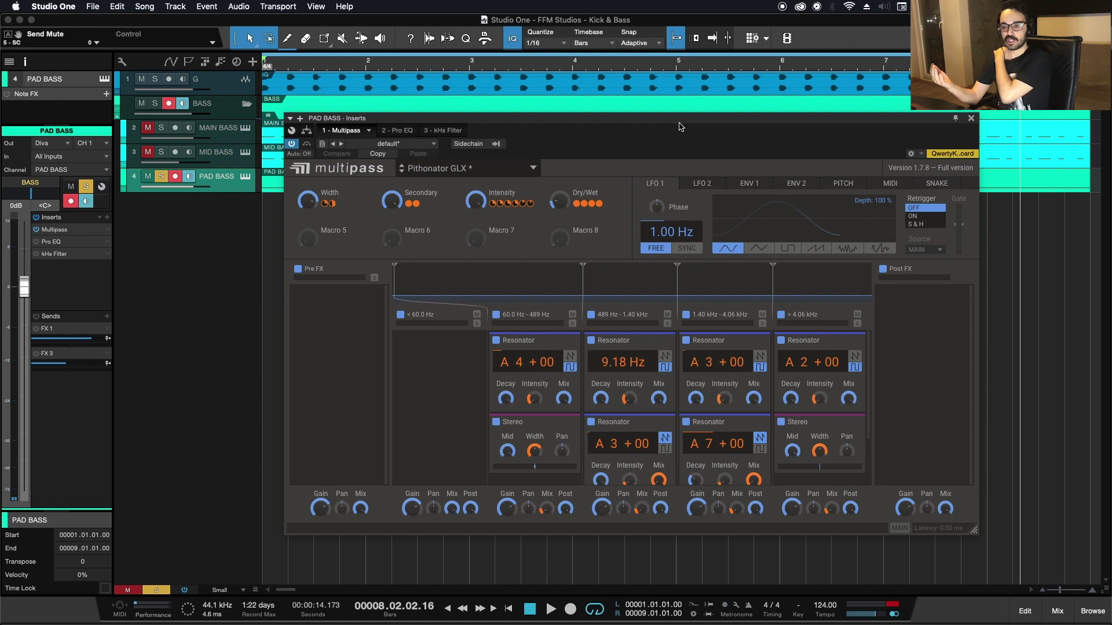
Step: Activate the Pro EQ and kHs Filter inserts on PAD BASS and show the settings of both
click(47, 244)
click(46, 243)
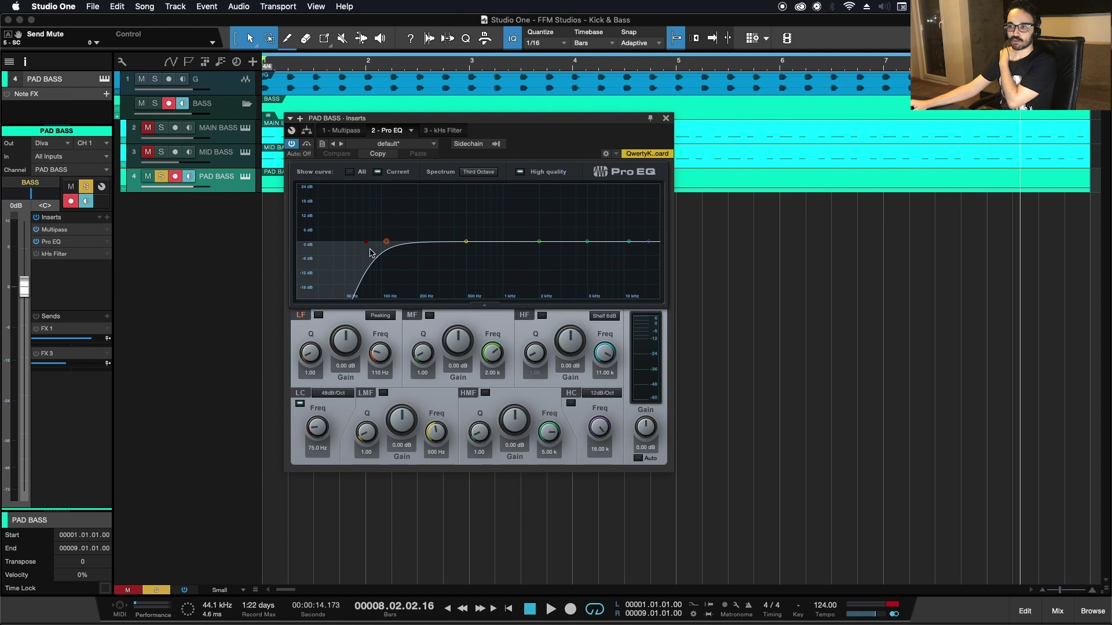
click(50, 254)
drag(407, 123, 584, 203)
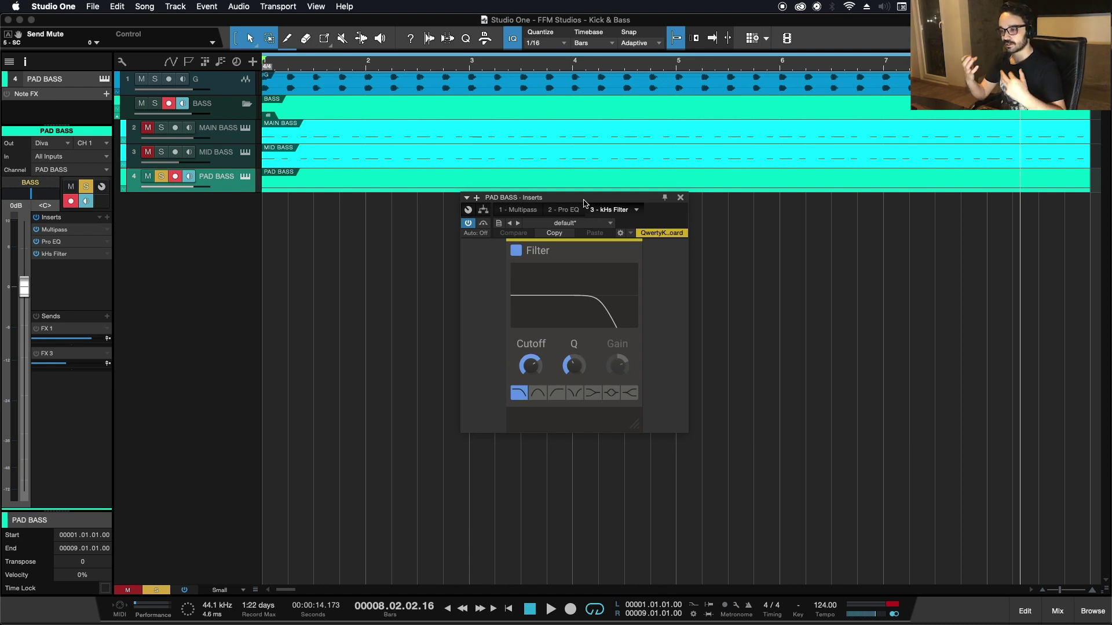
Step: Audition PAD BASS with Pro EQ and kHs Filter bypassed, and play it again with both reactivated
double_click(53, 230)
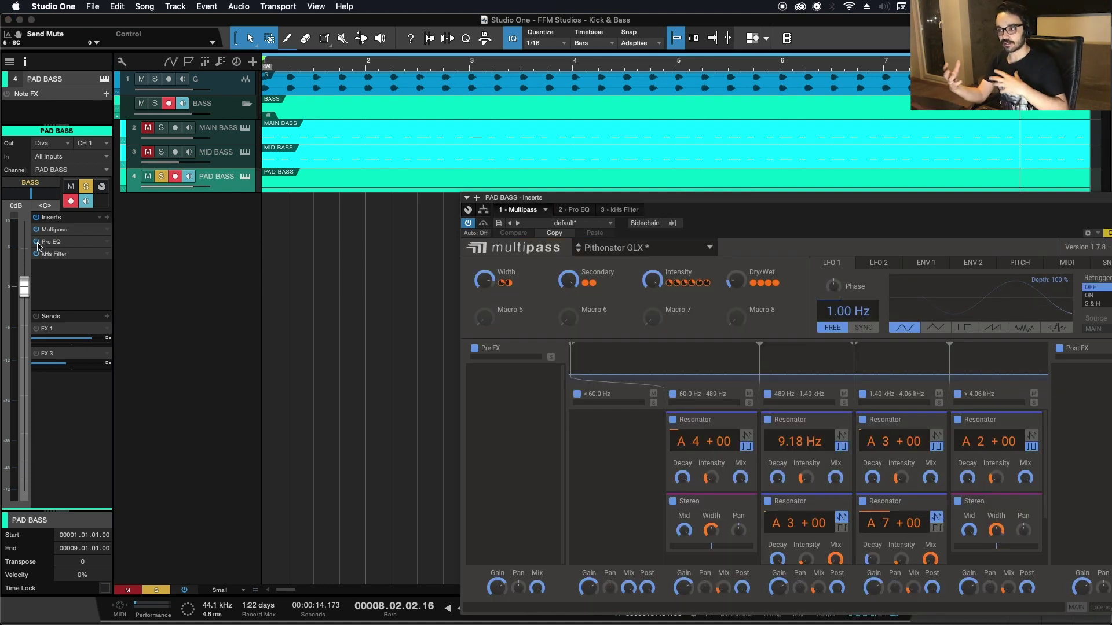
click(39, 260)
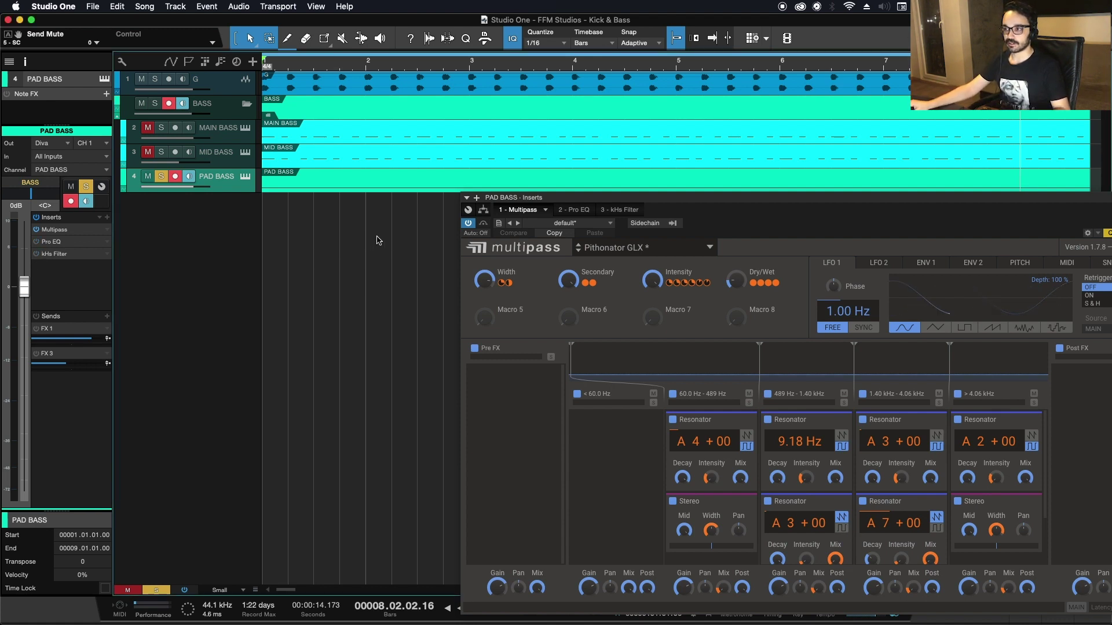
key(space)
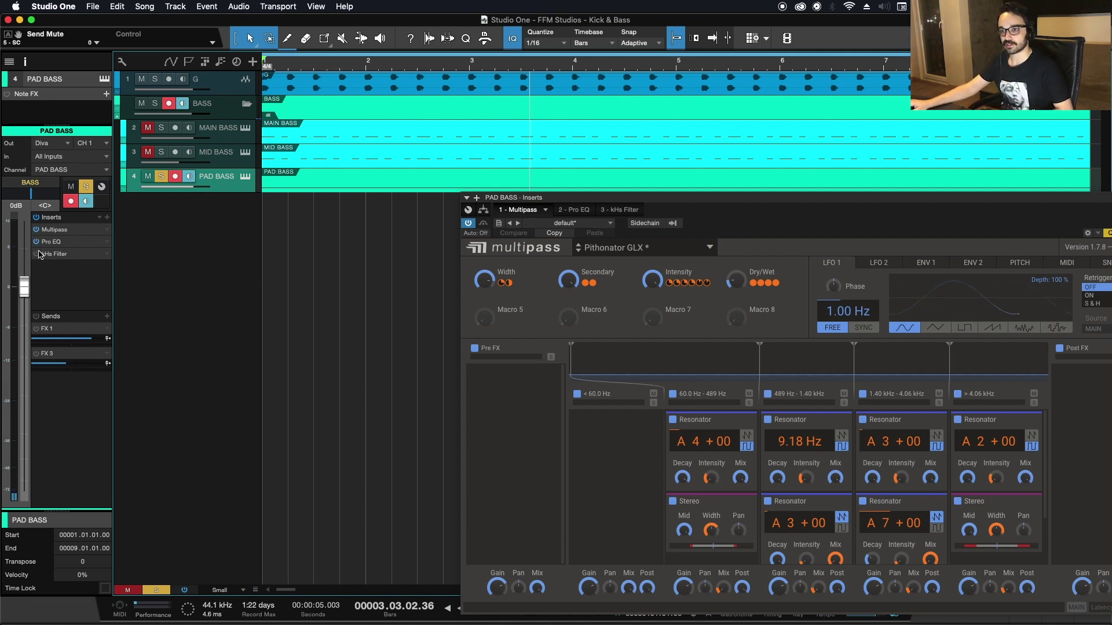
click(59, 255)
click(49, 243)
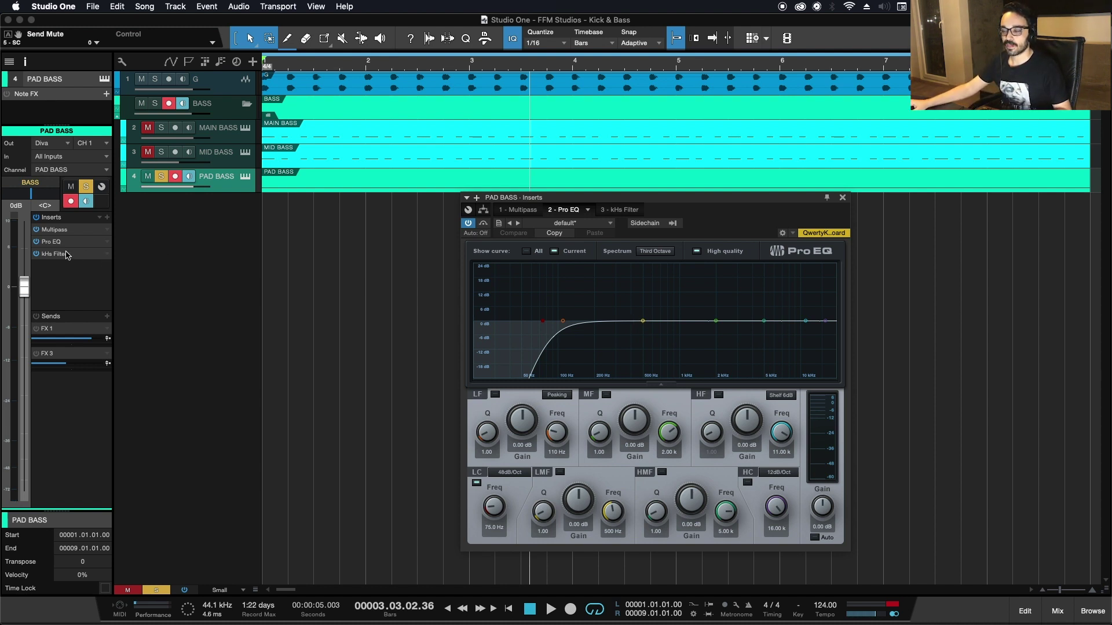
key(space)
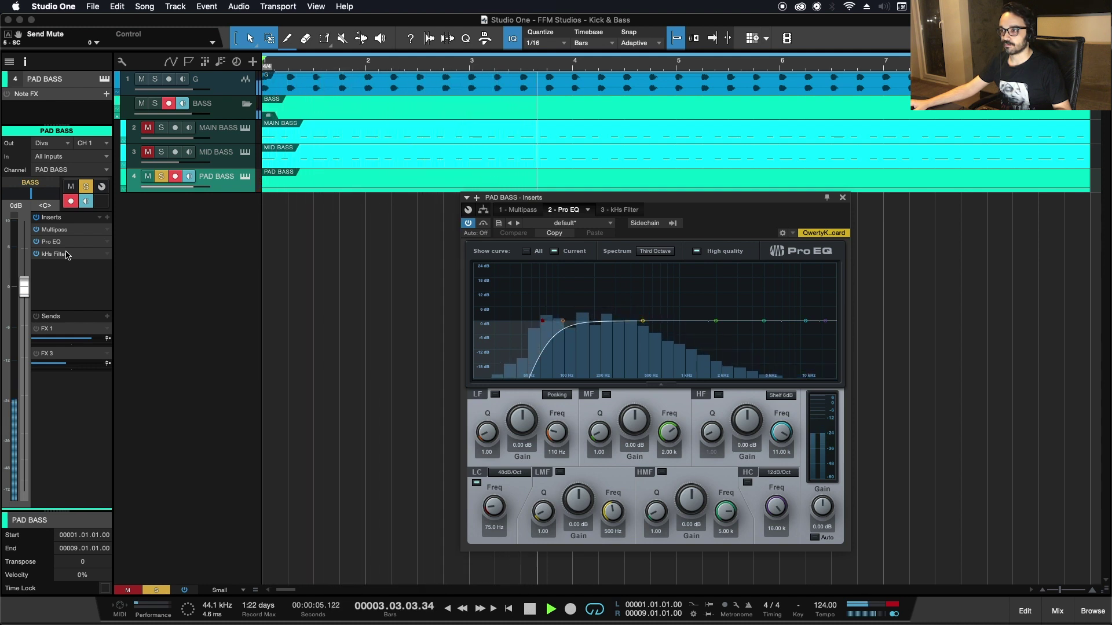
key(space)
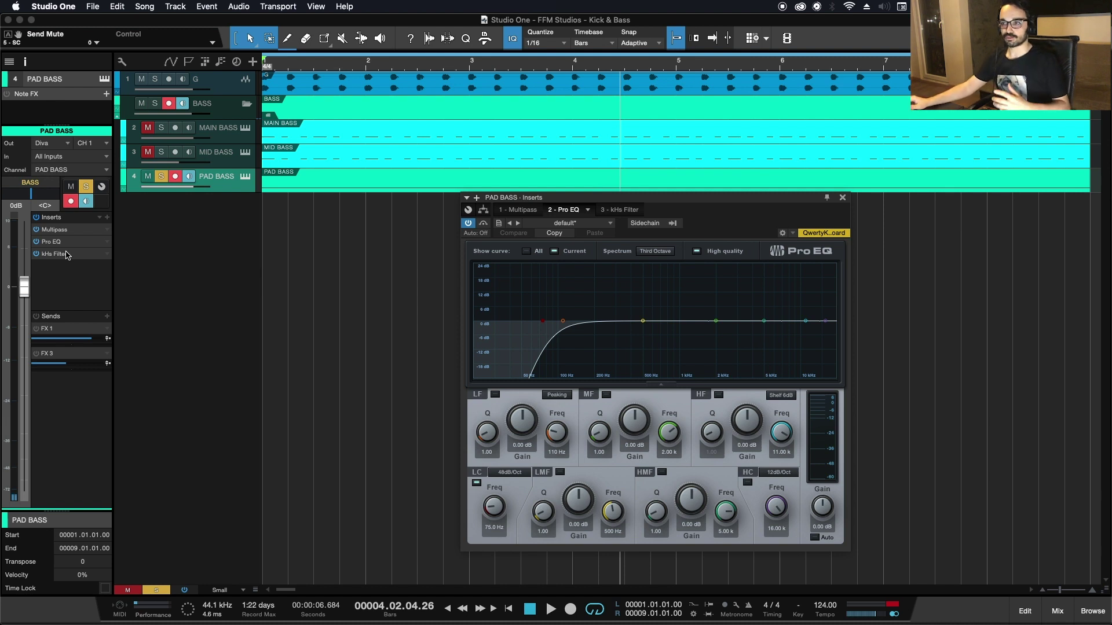
Step: Activate the PAD BASS FX 1 send while keeping FX 3 off, view the FX 1 Formant Filter, and play the pad
click(36, 320)
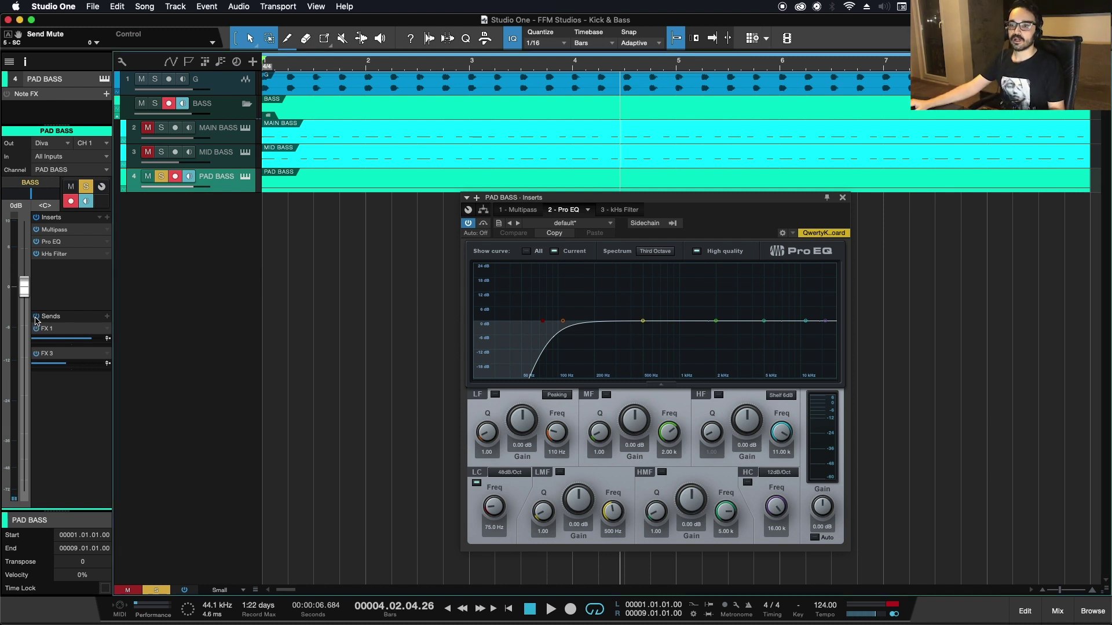
click(36, 354)
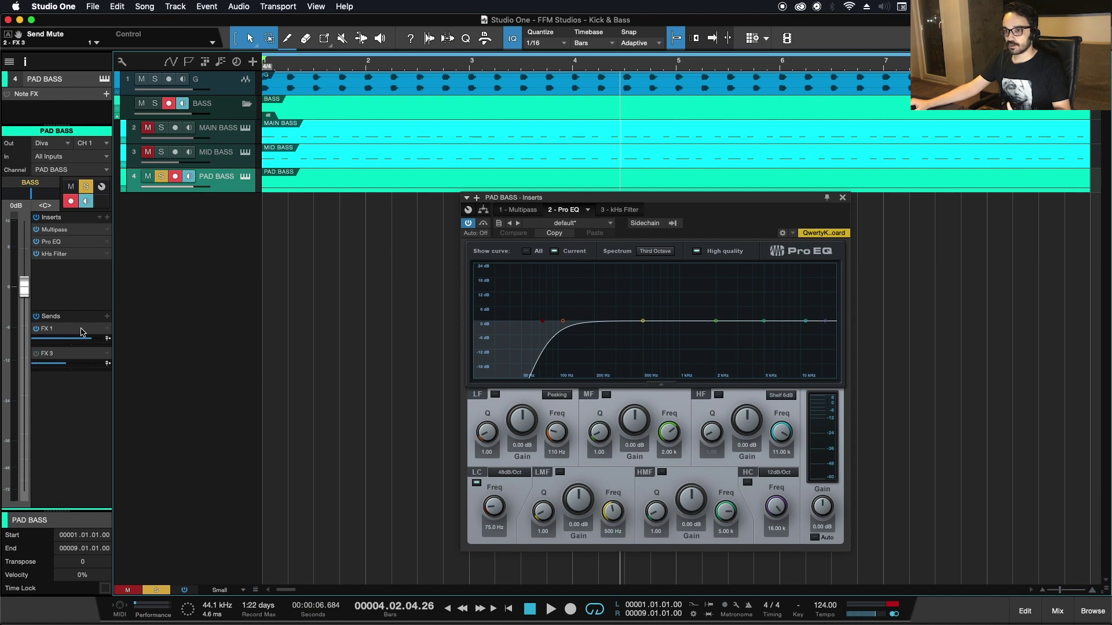
right_click(54, 334)
click(60, 343)
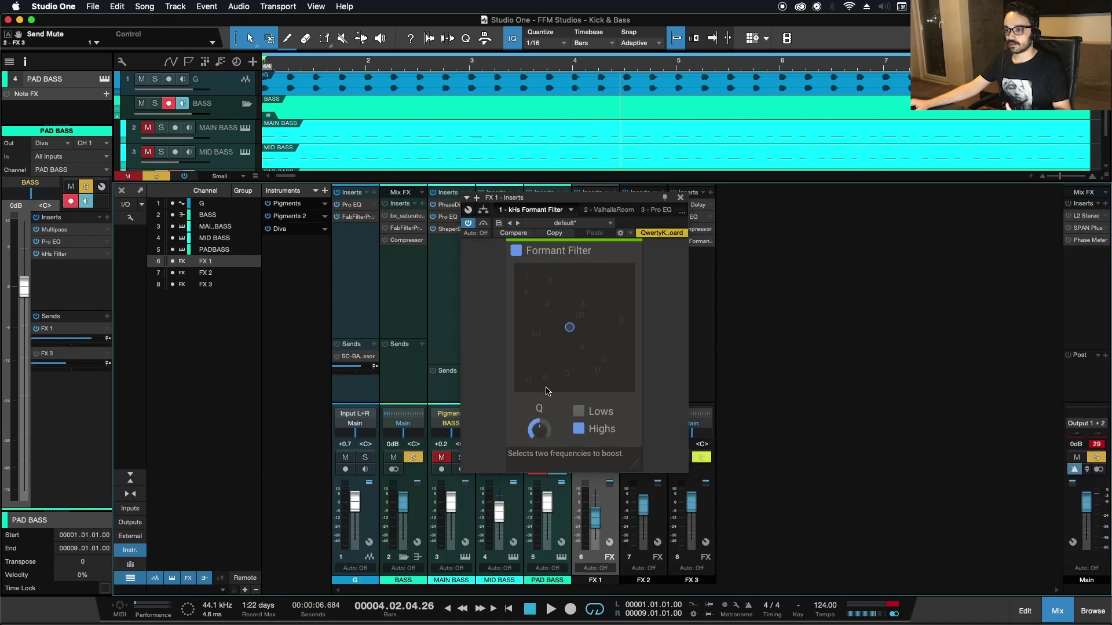
click(685, 202)
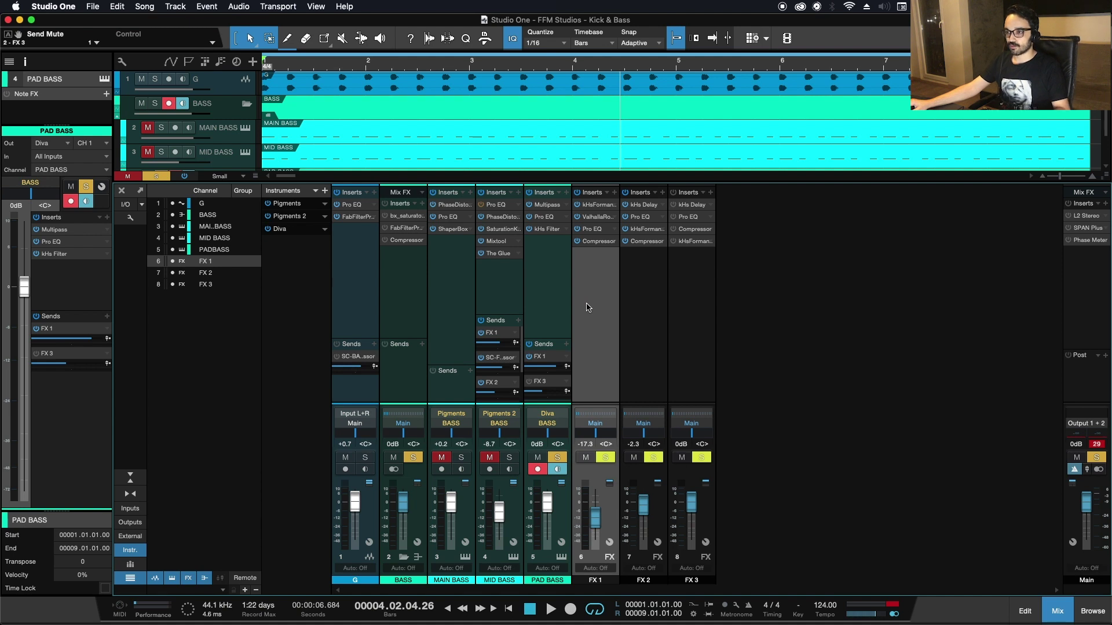
key(space)
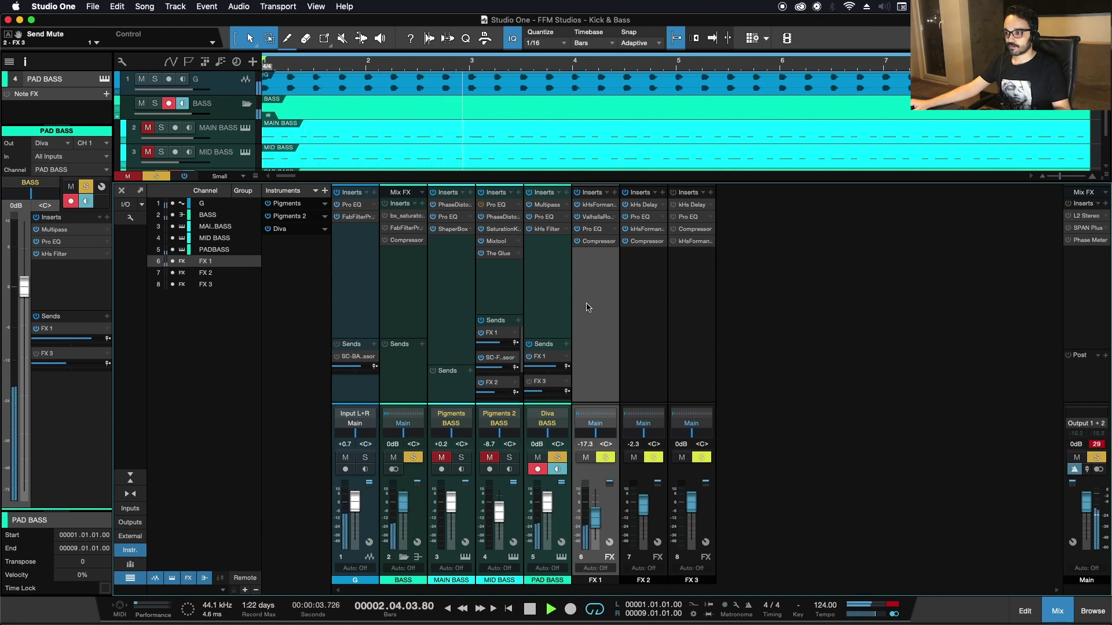
Step: Turn off the PAD BASS FX 1 send, activate its FX 3 send, and view the FX 2 kHs Delay settings
mouse_move(85, 340)
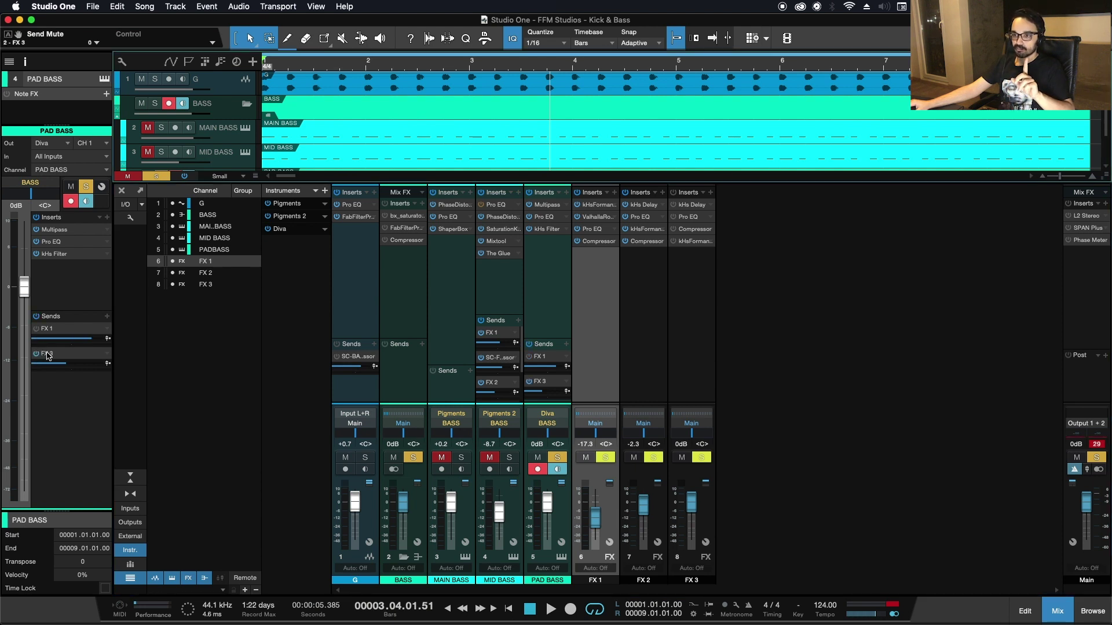
click(641, 205)
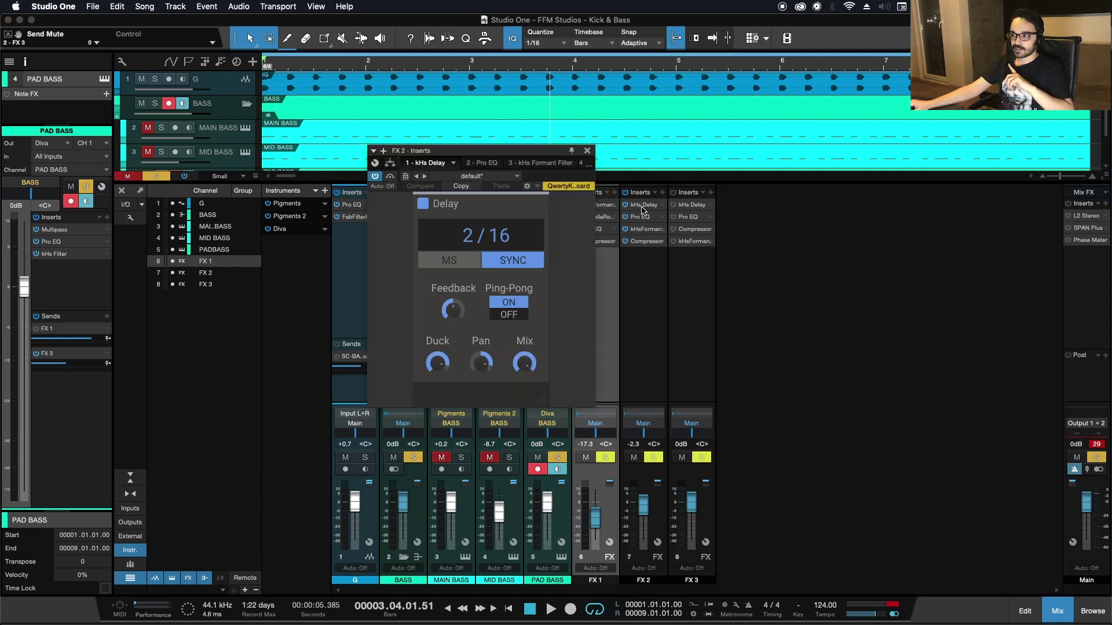
click(586, 151)
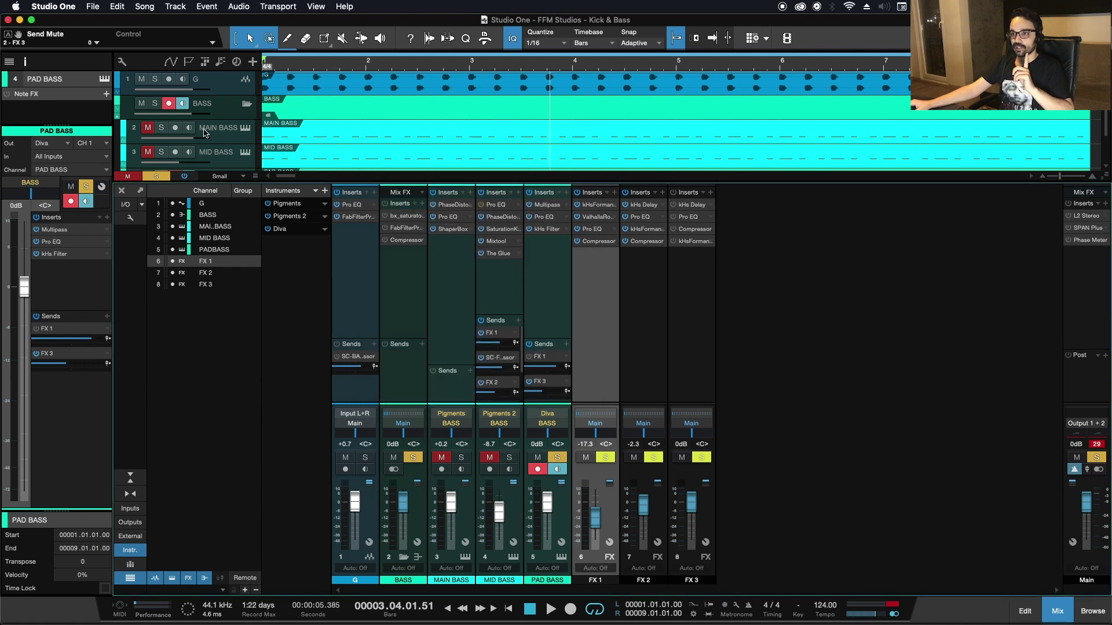
scroll(204, 133, down, 2)
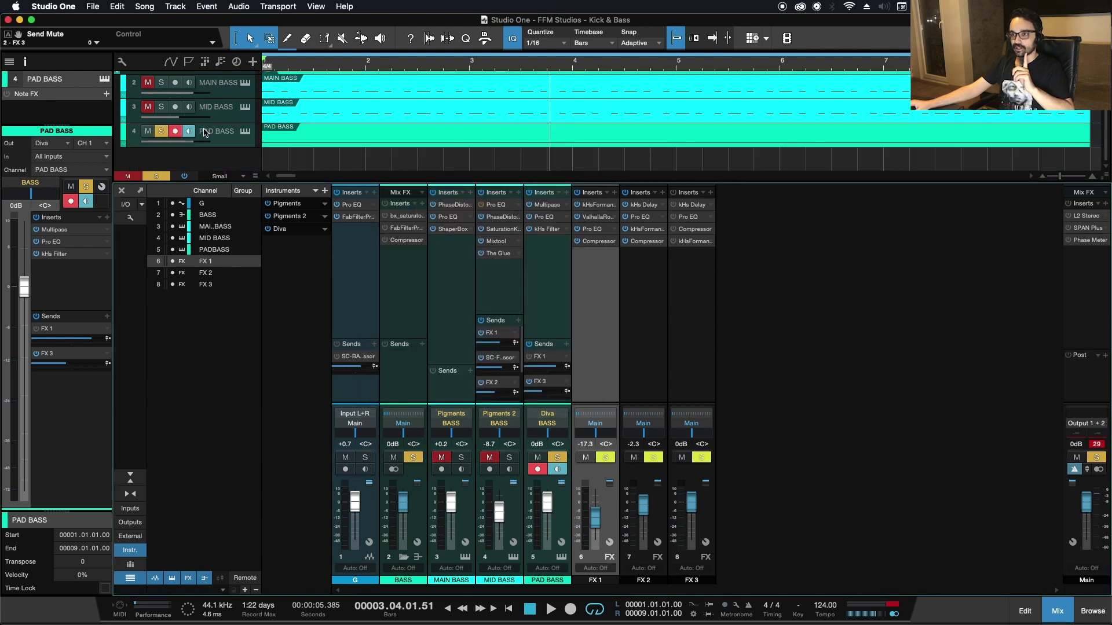
Step: Open the kHs Delay on FX 3, activate it, and play PAD BASS through the delay
click(693, 214)
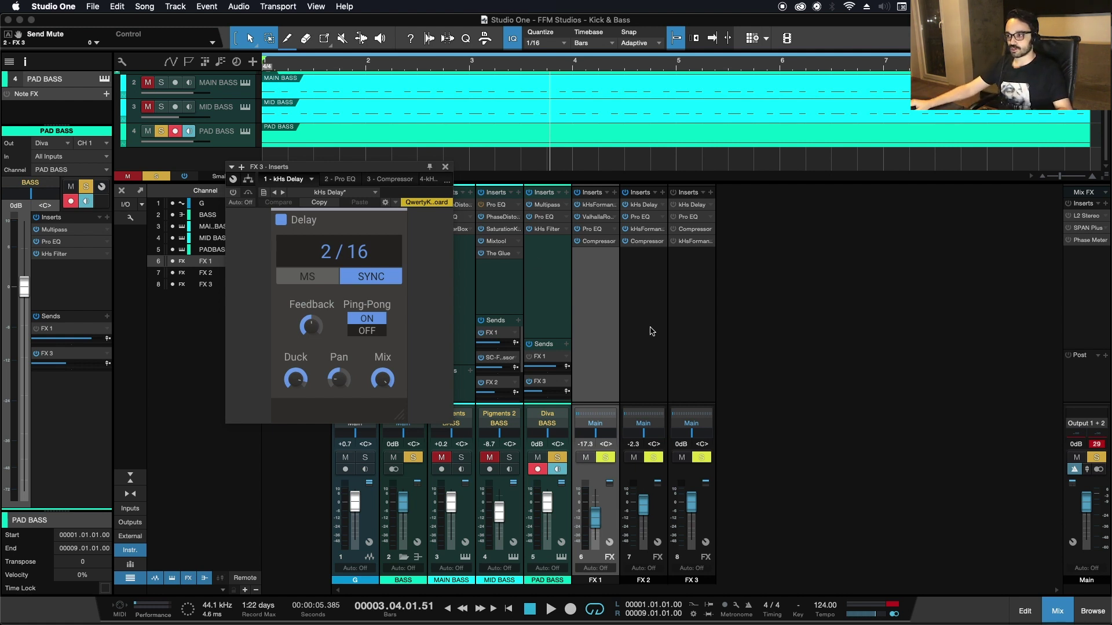
click(675, 205)
key(space)
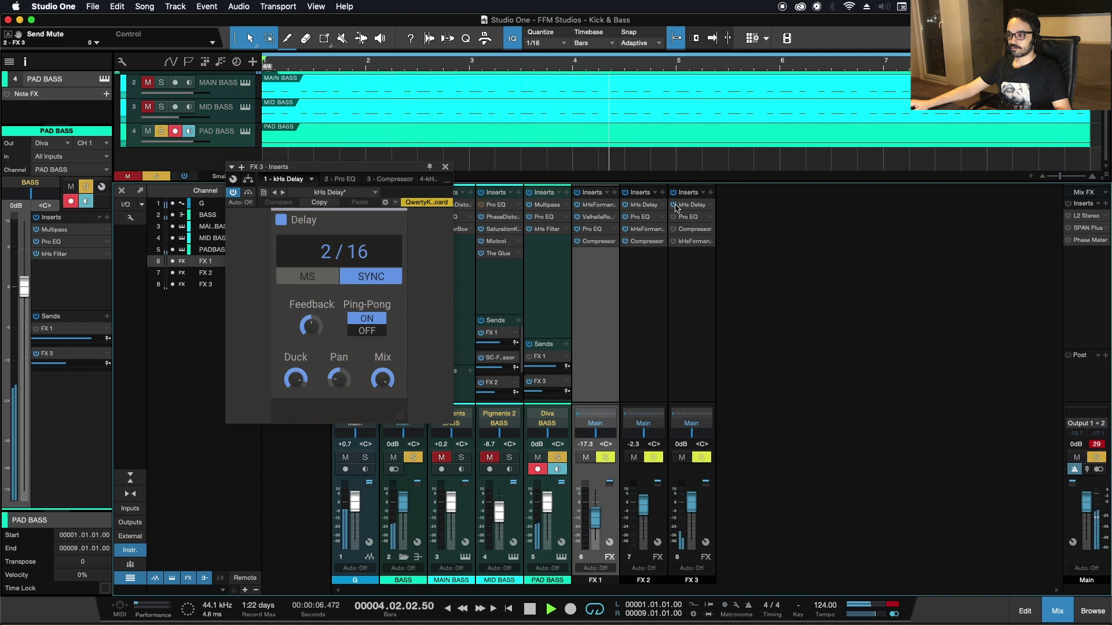
key(space)
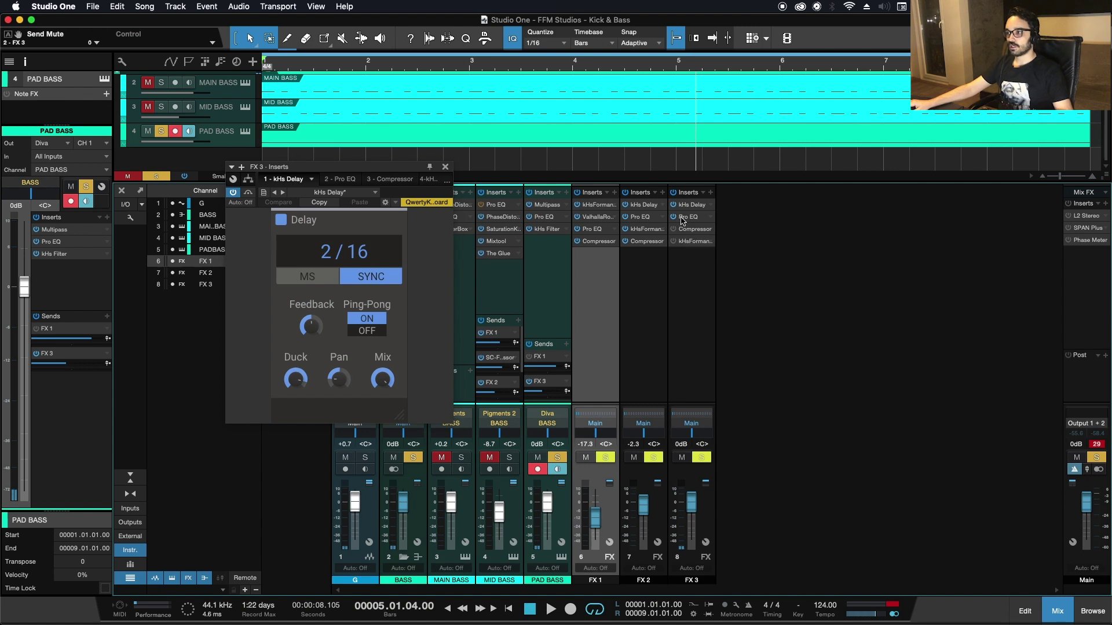
Step: Activate the Pro EQ, Compressor and kHs Formant Filter inserts on FX 3, and play PAD BASS through the chain
click(681, 218)
click(694, 218)
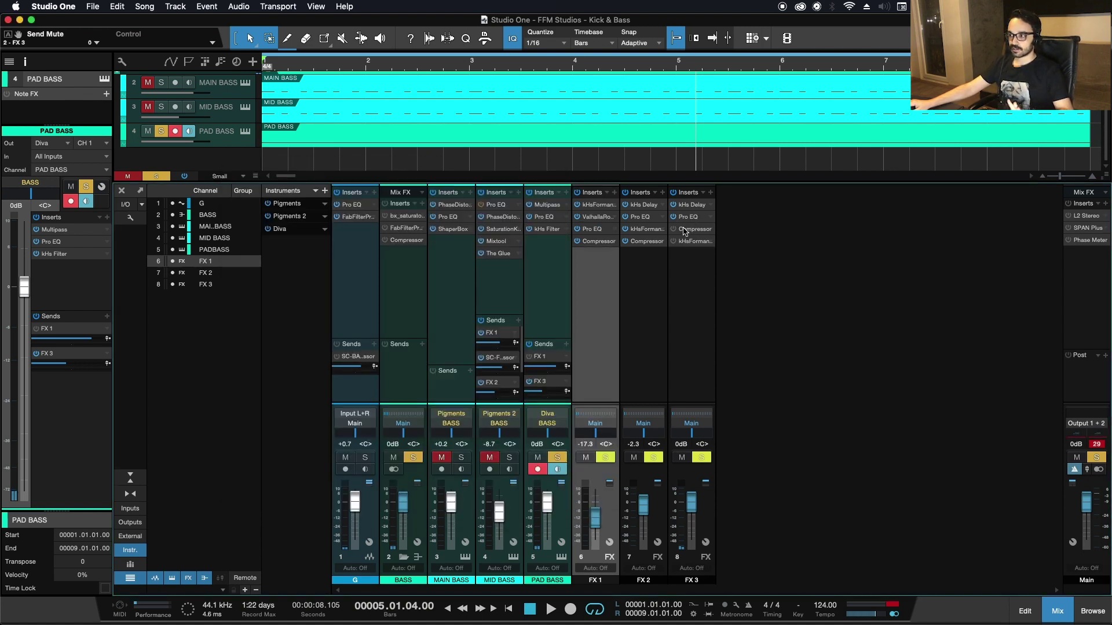
click(682, 230)
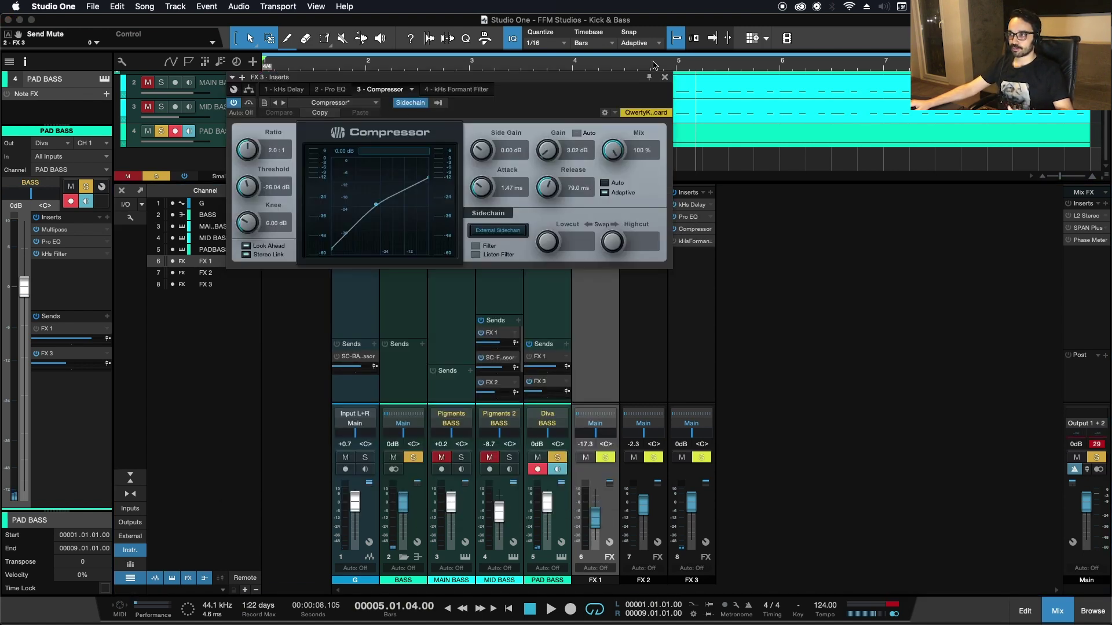
click(664, 77)
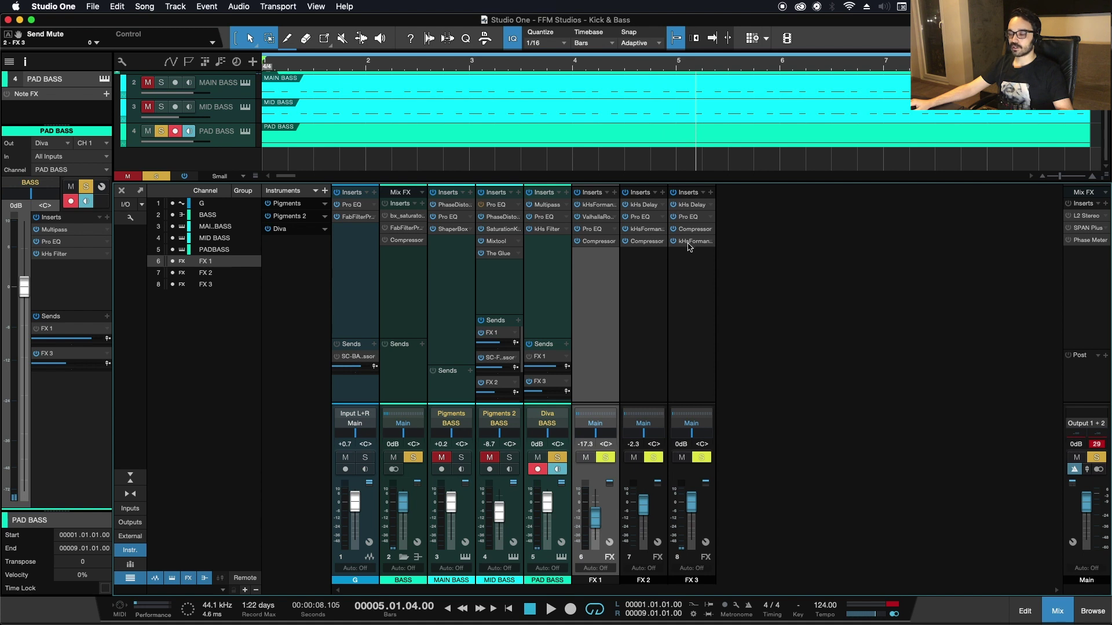
click(688, 242)
click(688, 242)
key(space)
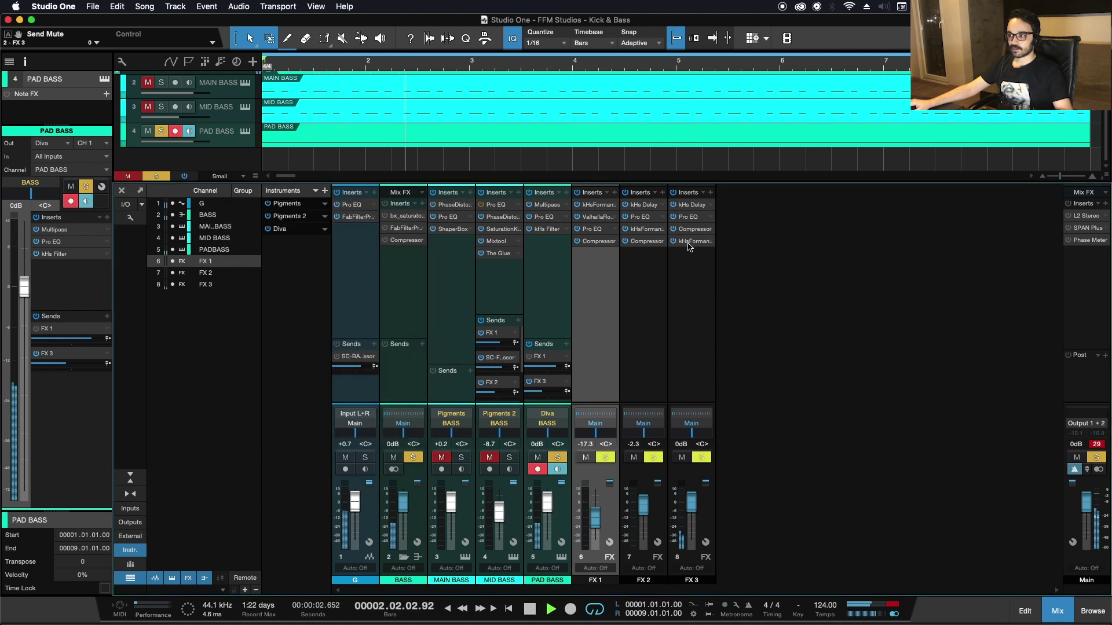
key(space)
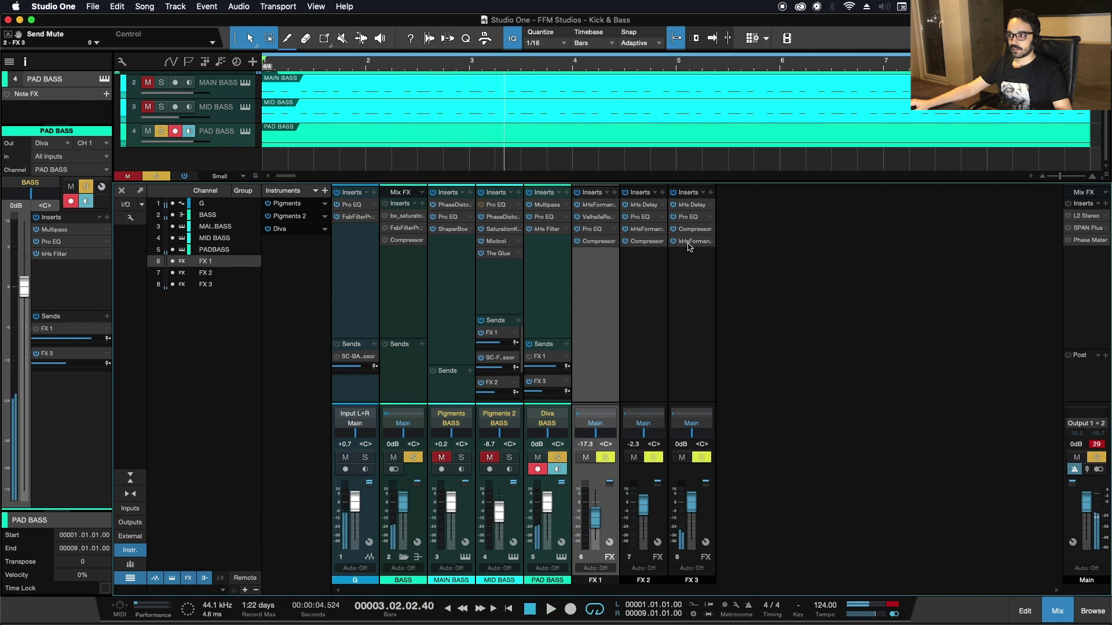
Step: Move the kHs Formant Filter to the start of the FX 3 insert chain and view its settings during playback
drag(689, 242, 693, 205)
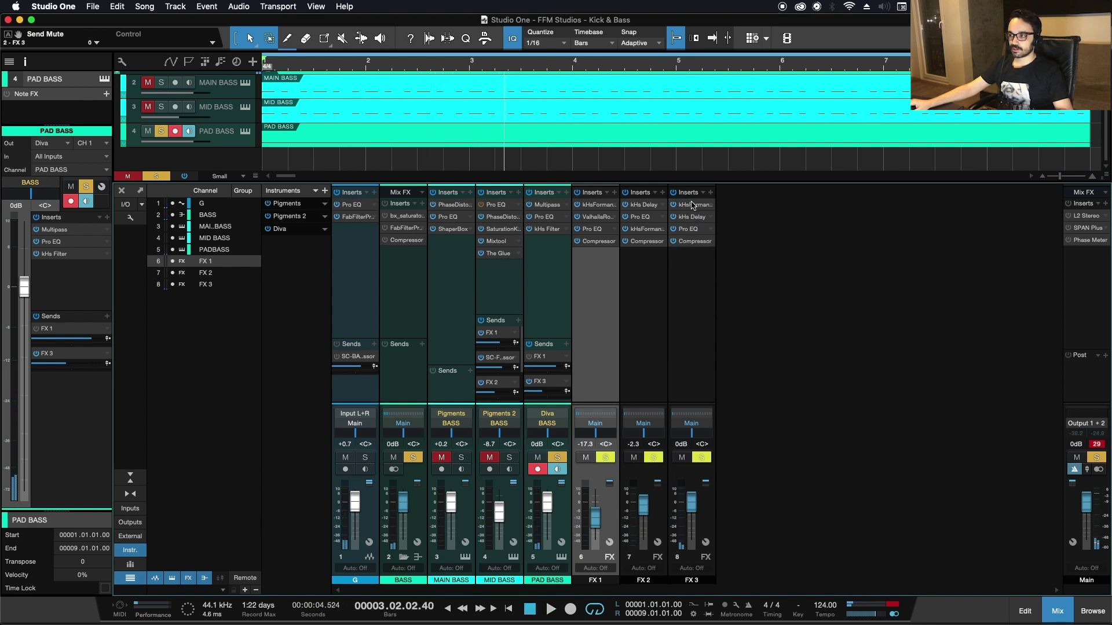
key(space)
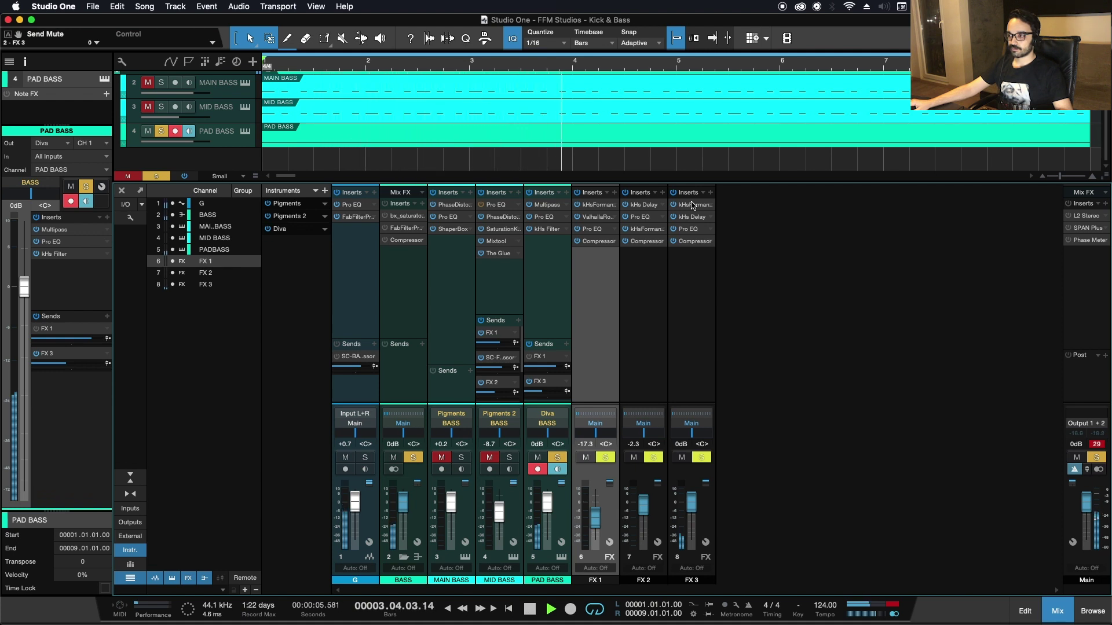
click(693, 205)
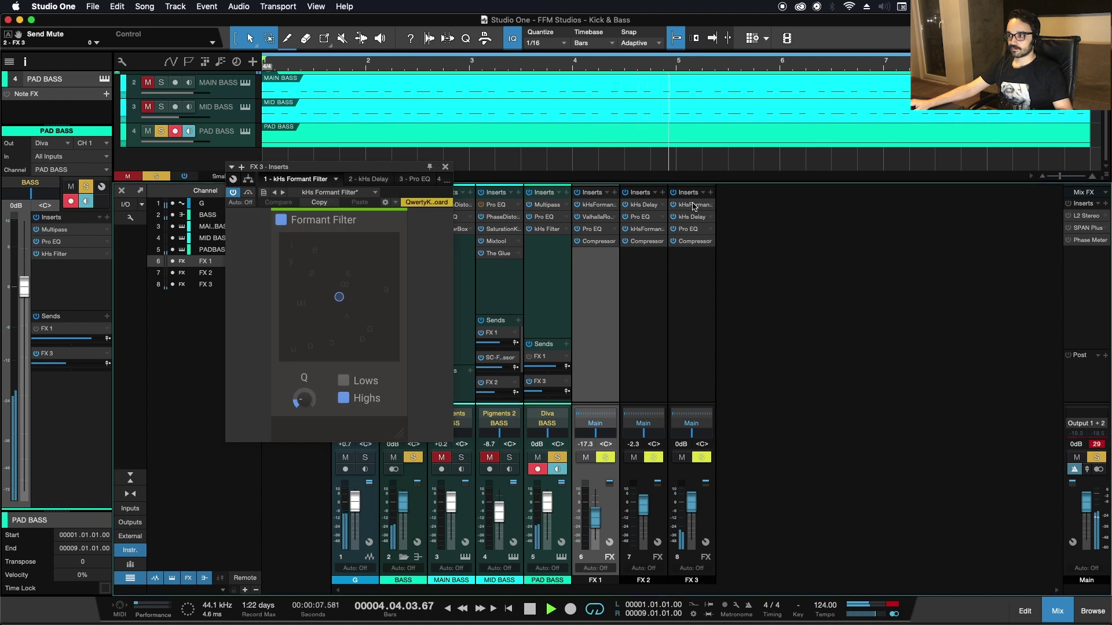
click(693, 205)
Step: Set the Duck amount of the FX 3 kHs Delay to 71% while PAD BASS plays
click(694, 217)
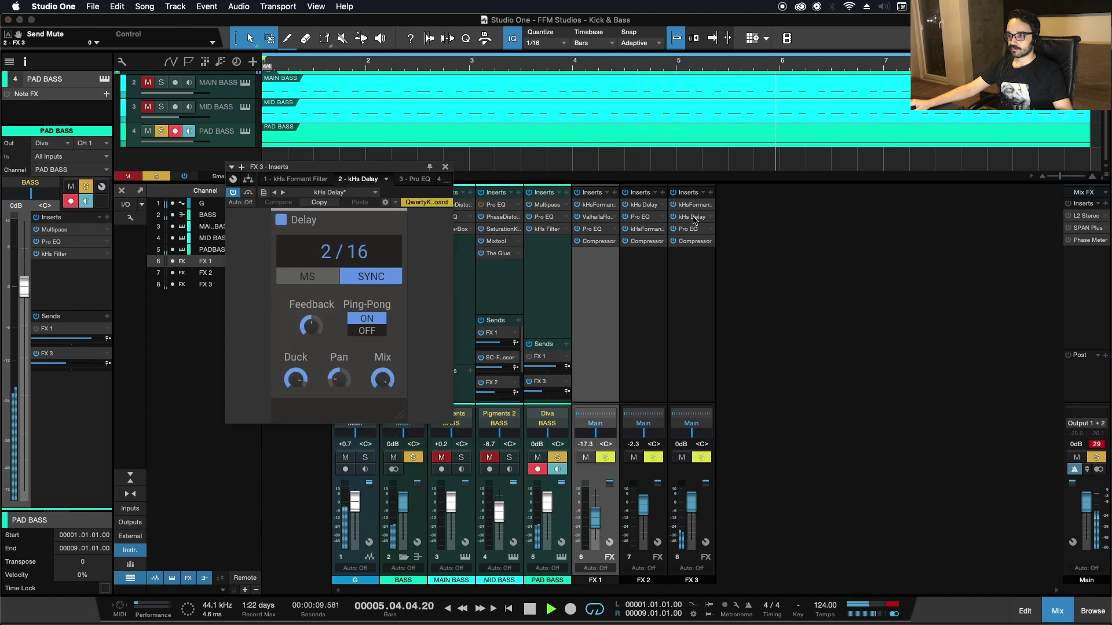
drag(291, 385, 290, 391)
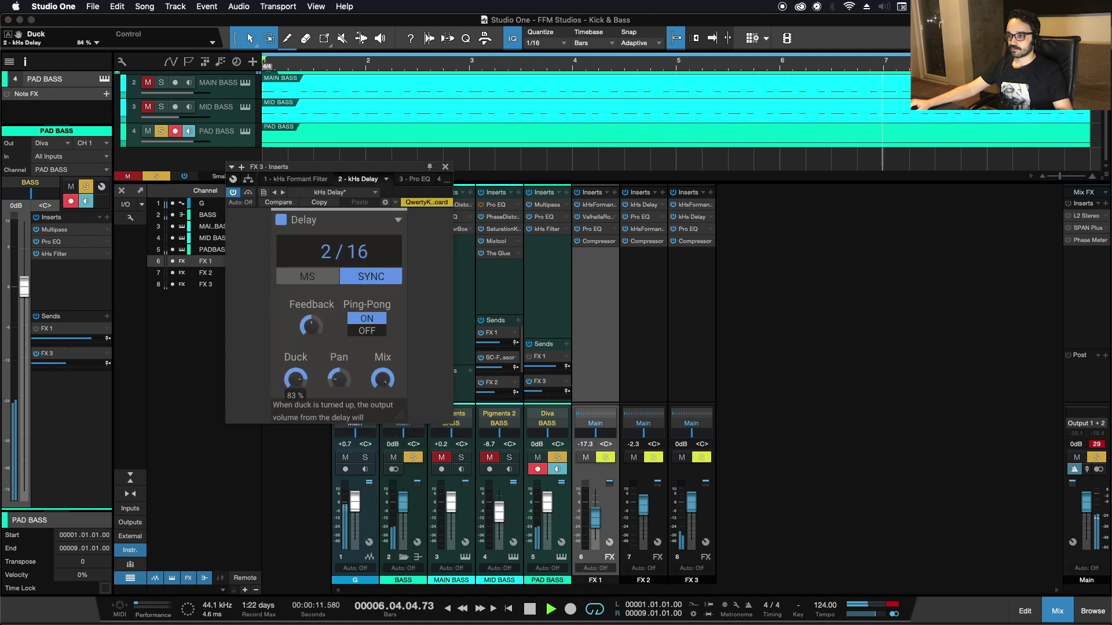
click(446, 167)
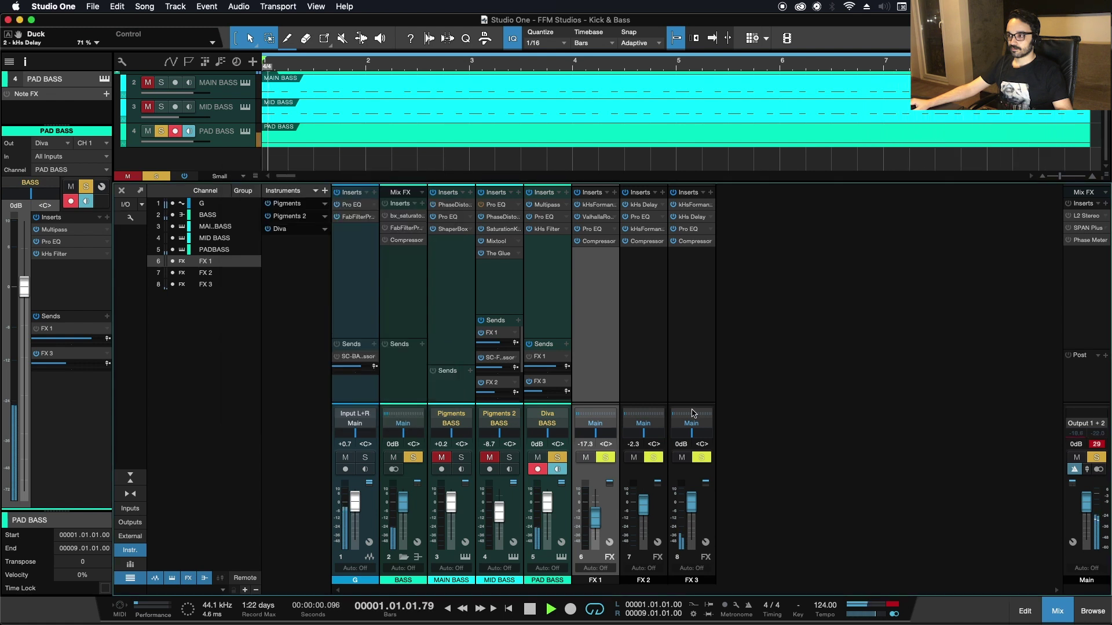
key(space)
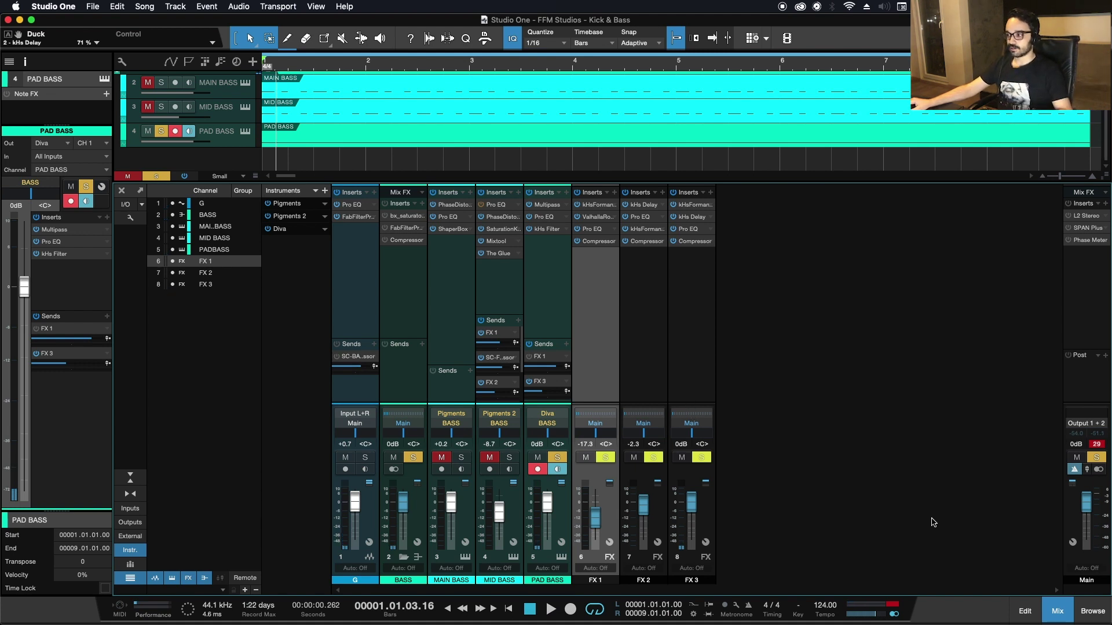
Step: Reset the main output's clip indicator, reactivate the PAD BASS FX 1 send, and play the pad in an enlarged arrangement view
click(1094, 445)
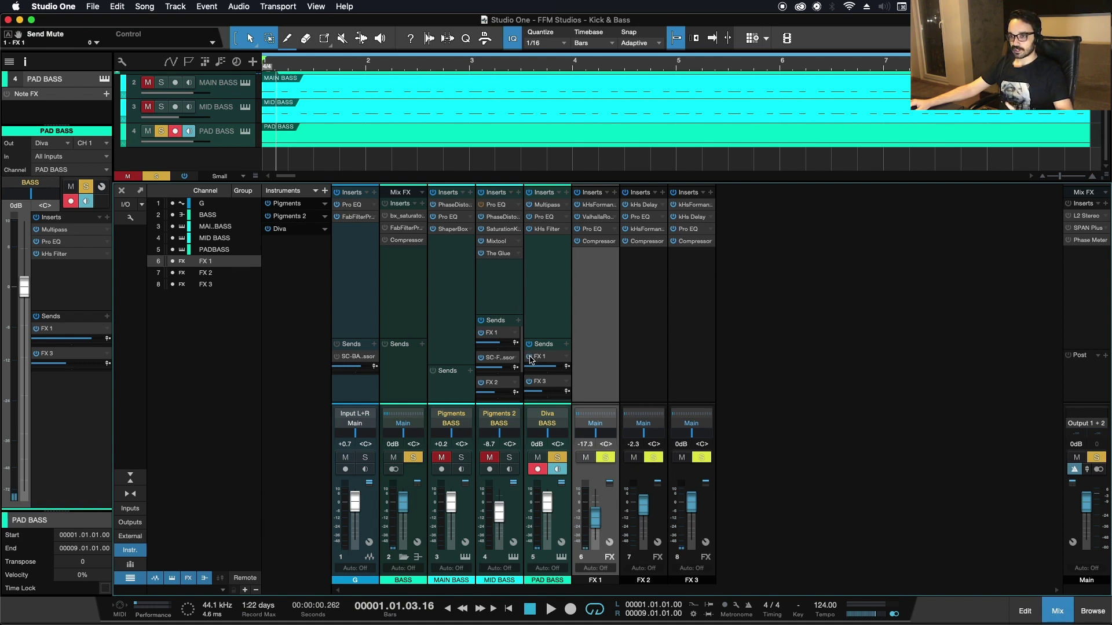
key(space)
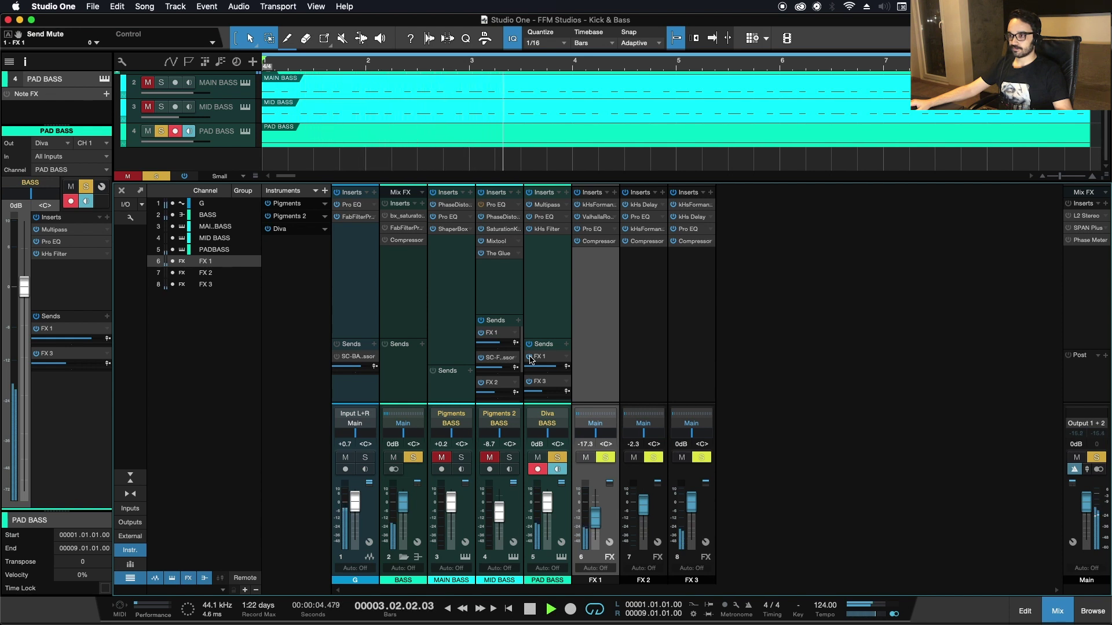
key(F3)
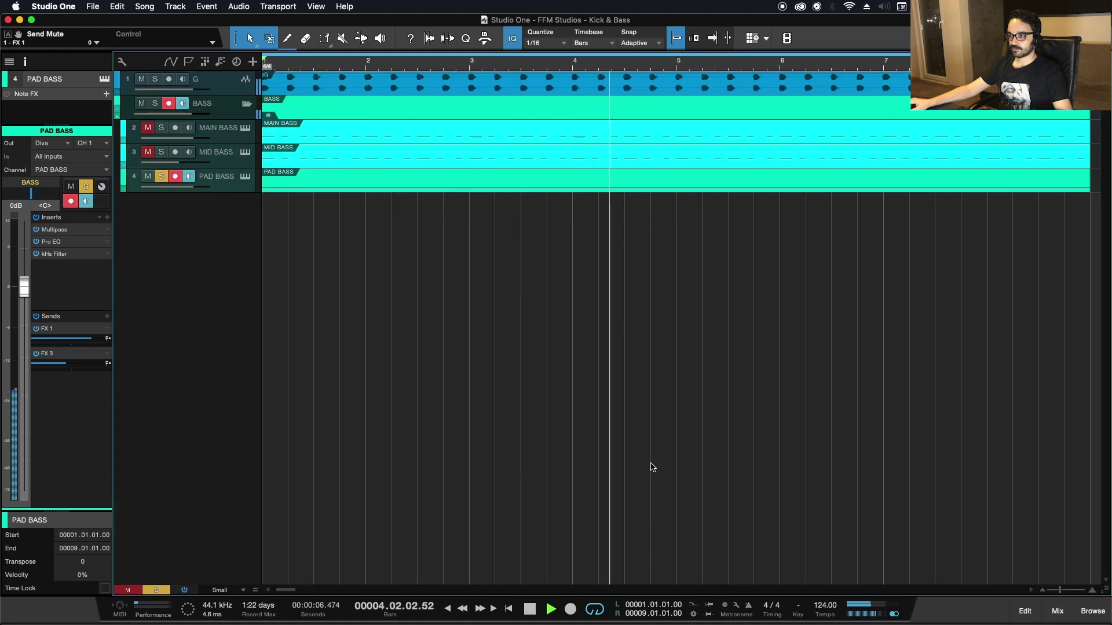
key(z)
key(space)
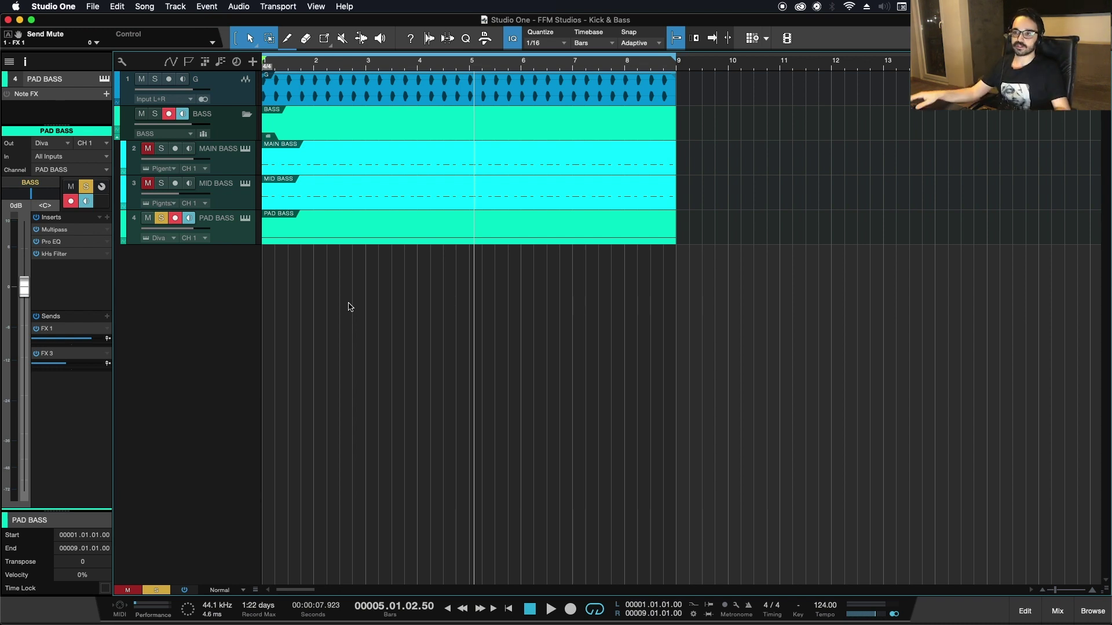
Step: Clear all solos and mutes on the bass tracks, and solo the BASS folder track
key(shift+s)
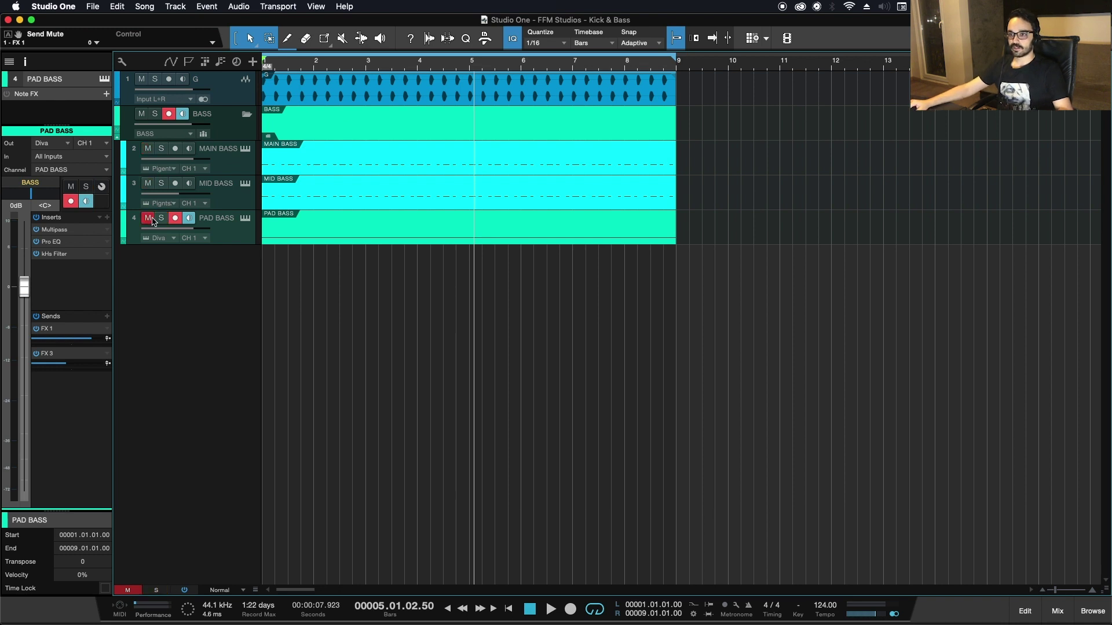
key(shift+m)
click(228, 127)
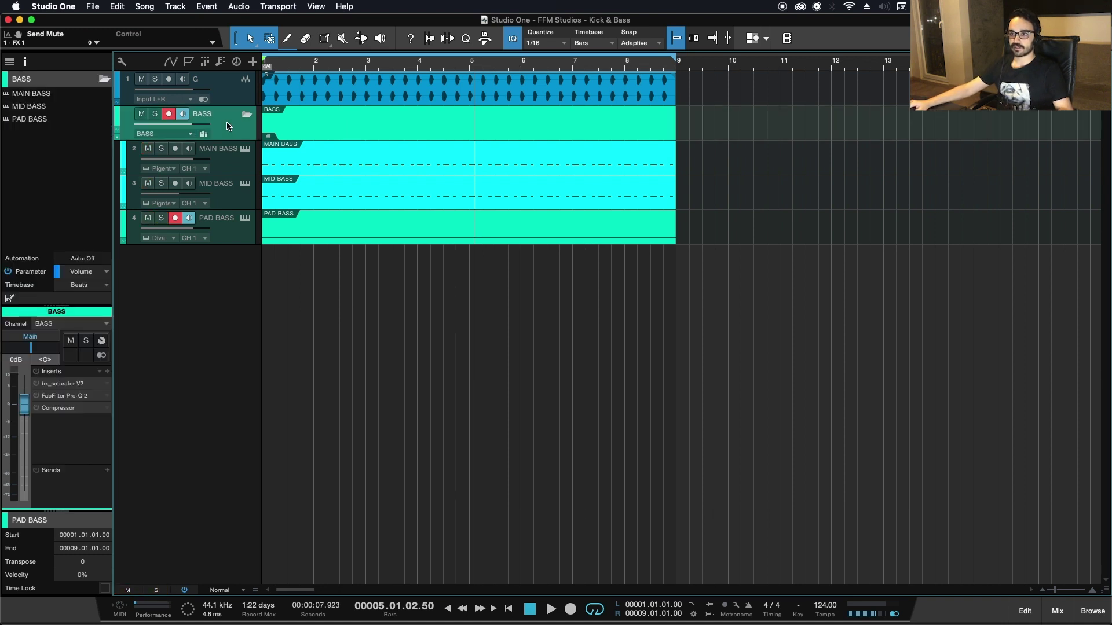
click(155, 114)
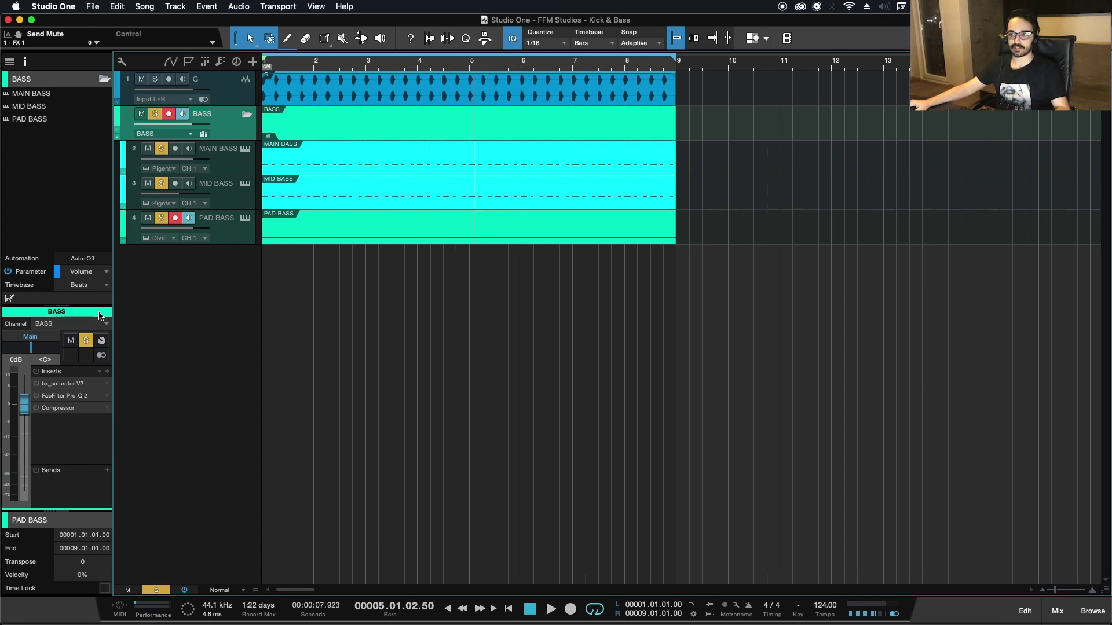
Step: View the settings of the BASS bus inserts bx_saturator V2, FabFilter Pro-Q 2 and Compressor
double_click(51, 385)
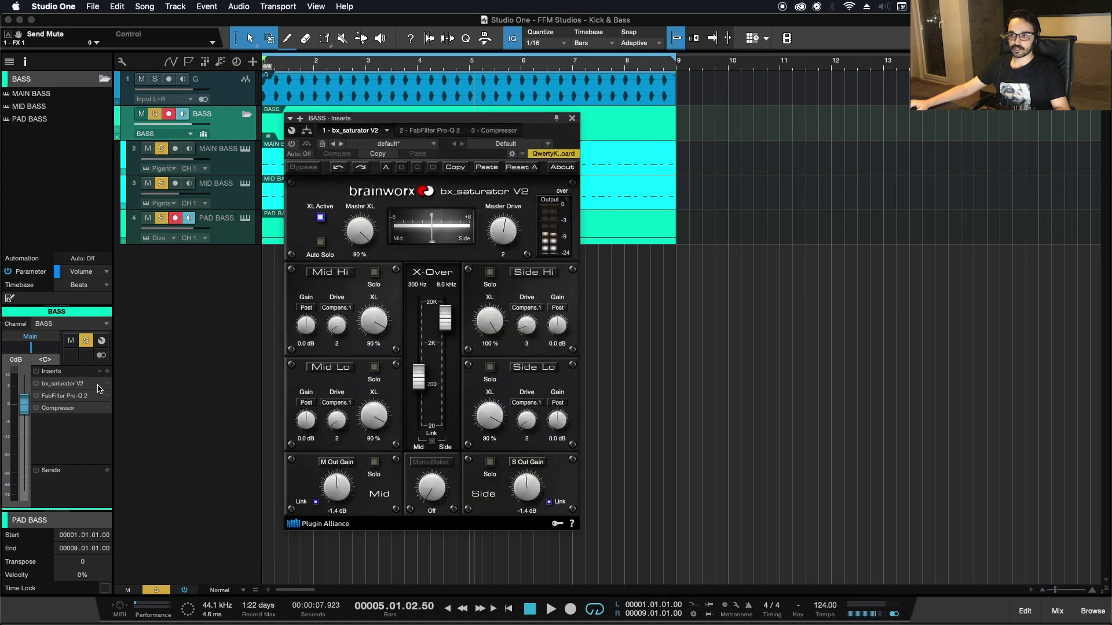
drag(404, 121, 559, 139)
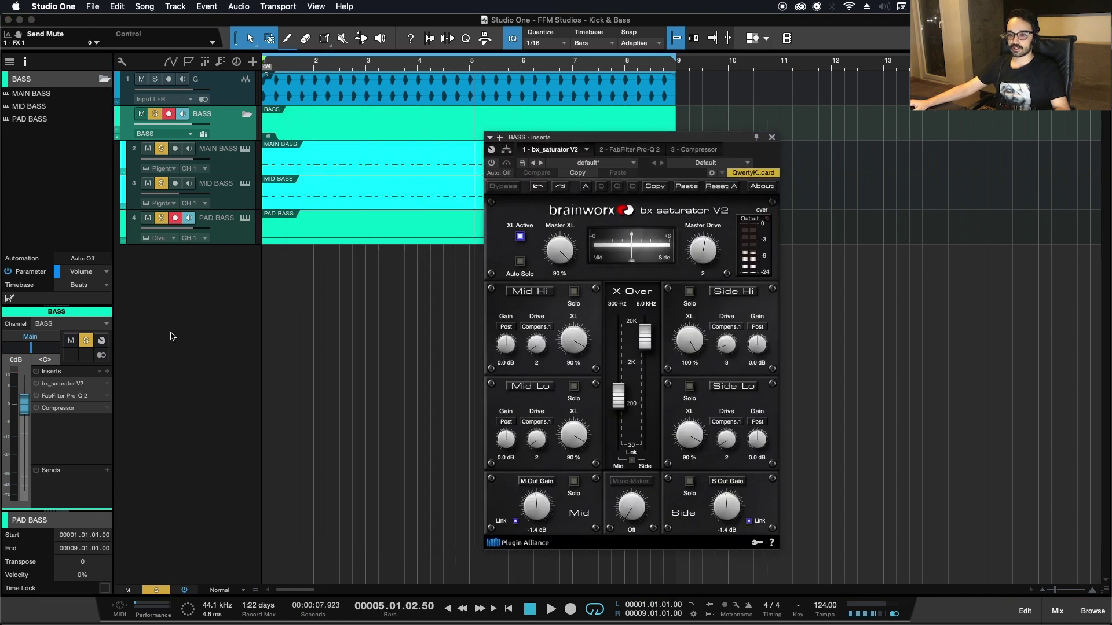
double_click(64, 396)
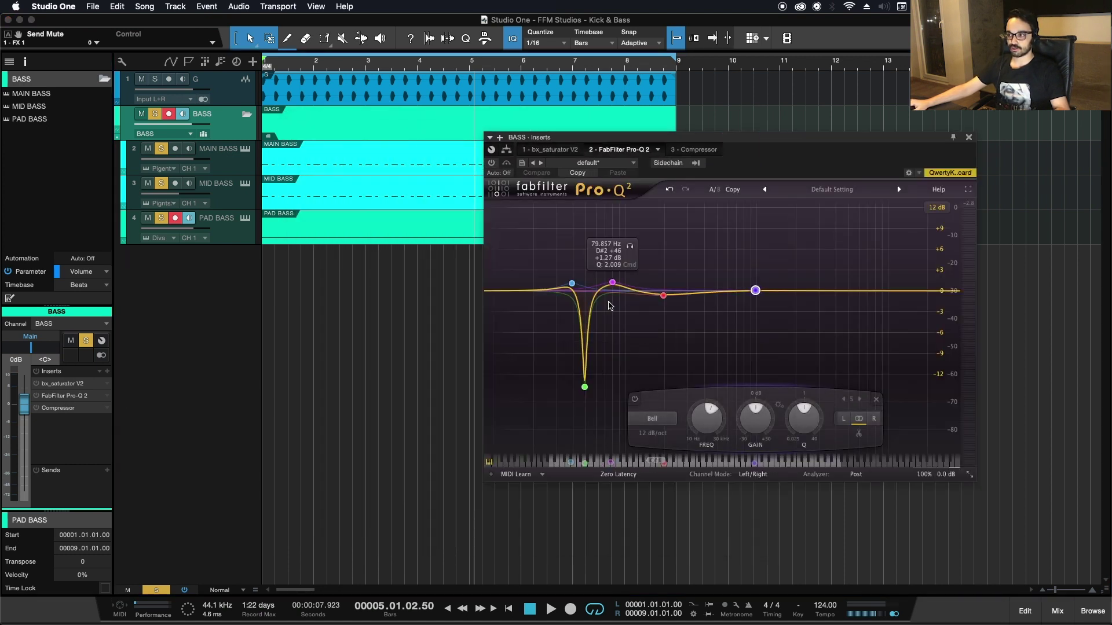
double_click(53, 408)
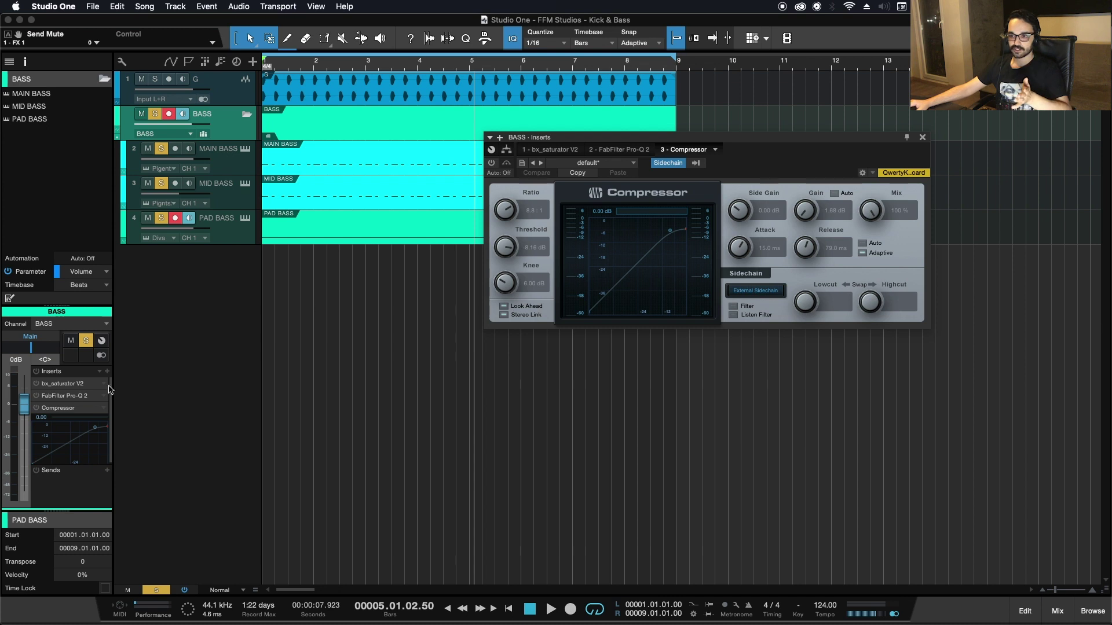
click(61, 409)
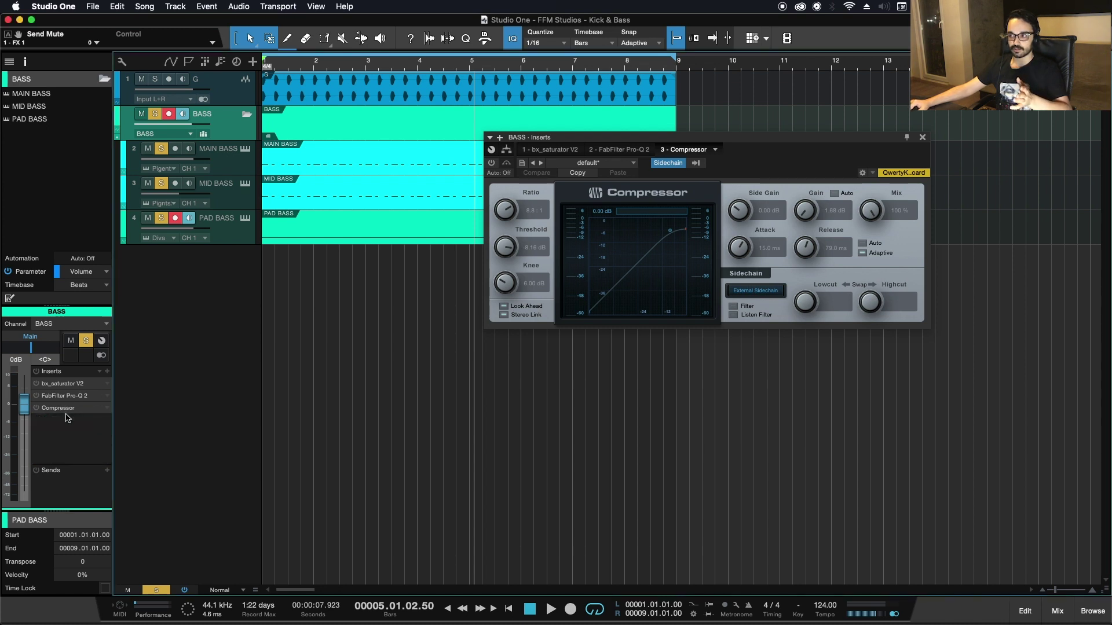
Step: Play the BASS bus with bx_saturator V2 bypassed, and activate the saturator during playback
click(64, 384)
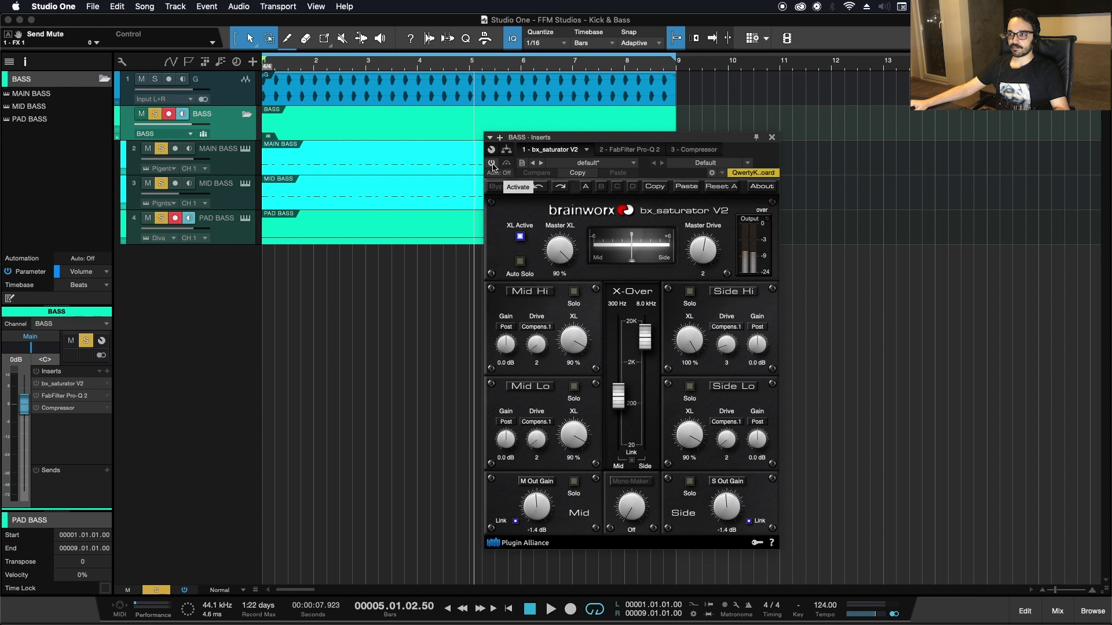
key(space)
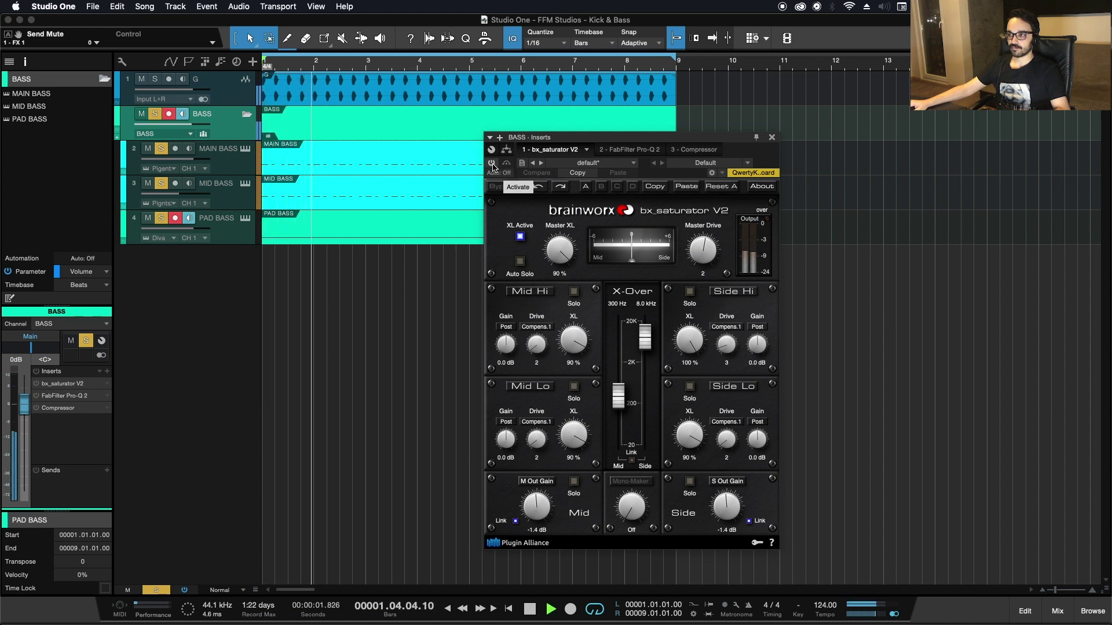
click(492, 164)
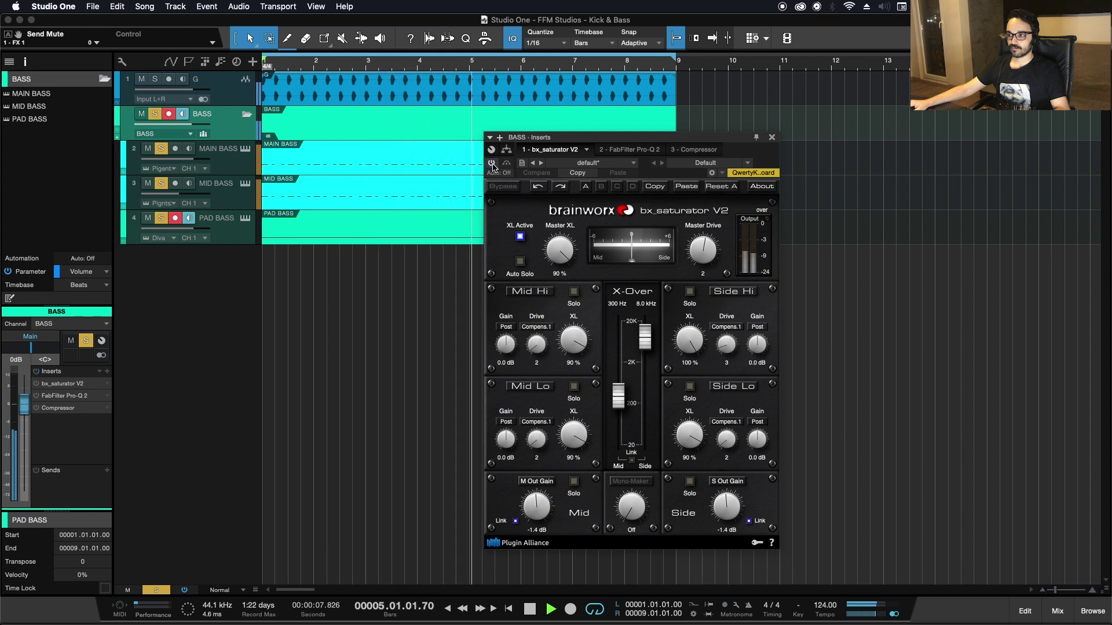
click(492, 163)
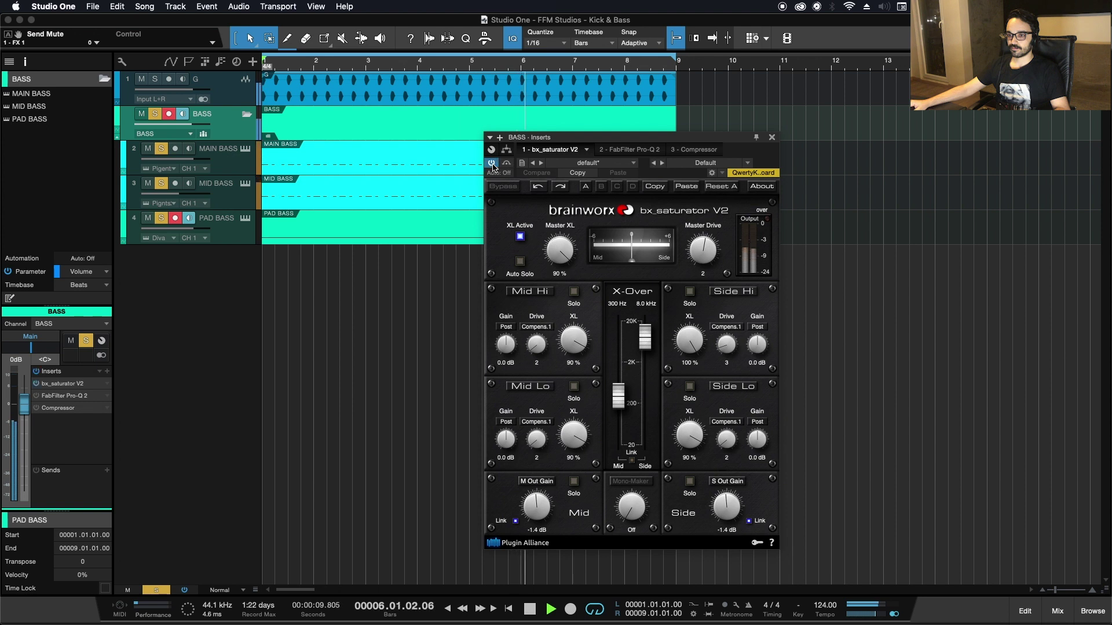
Step: Set bx_saturator V2's linked Mid and Side output gains to -2.7 dB, comparing playback with the saturator bypassed and active
drag(725, 507, 724, 517)
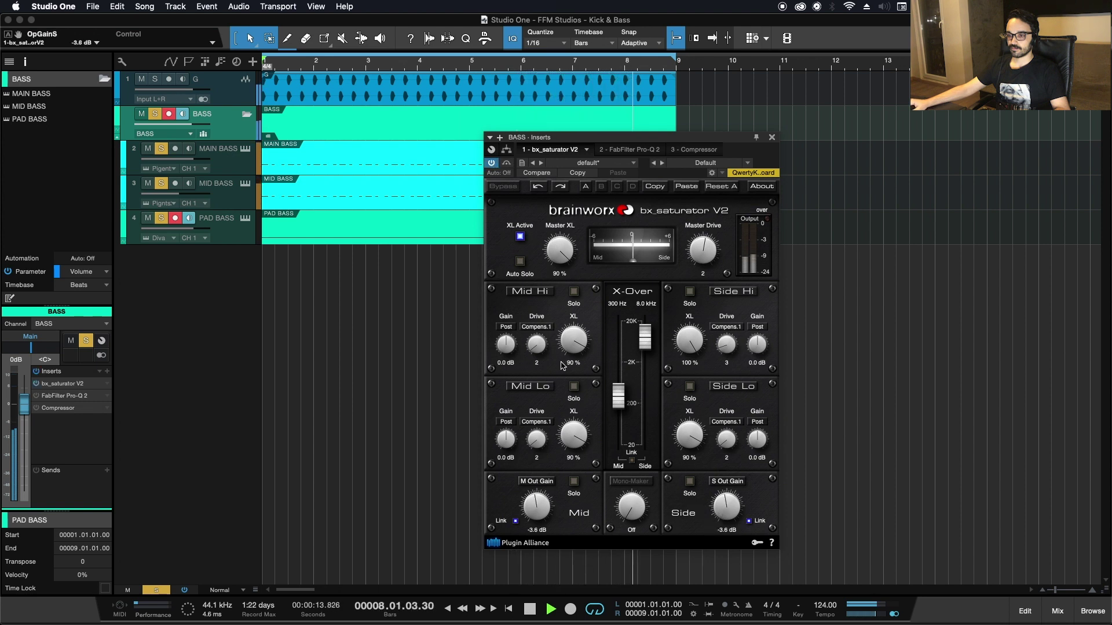
click(492, 164)
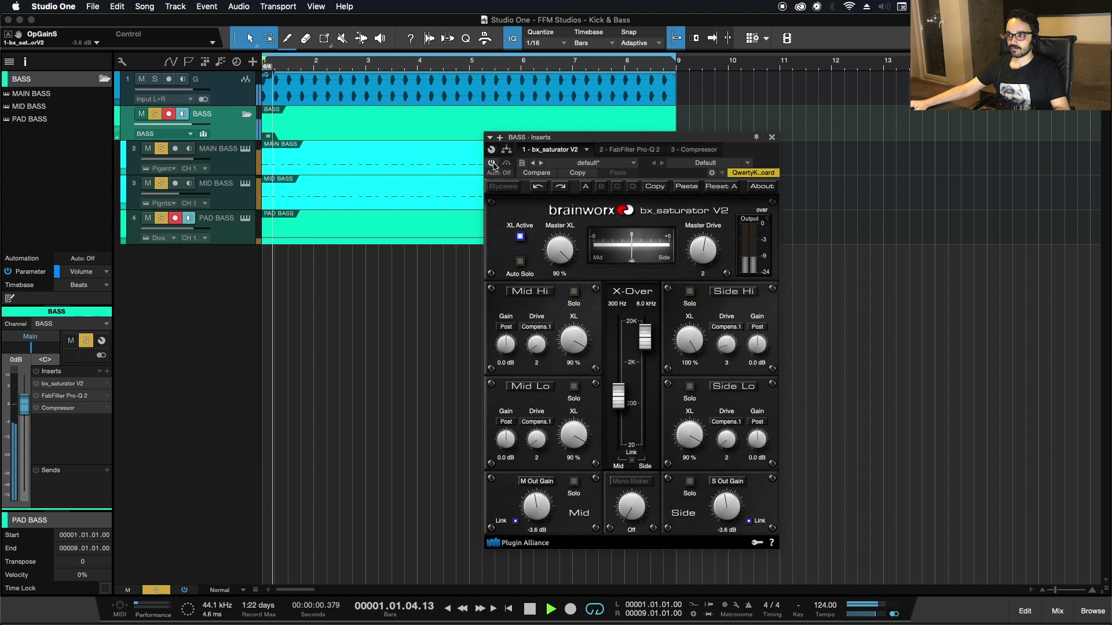
click(492, 163)
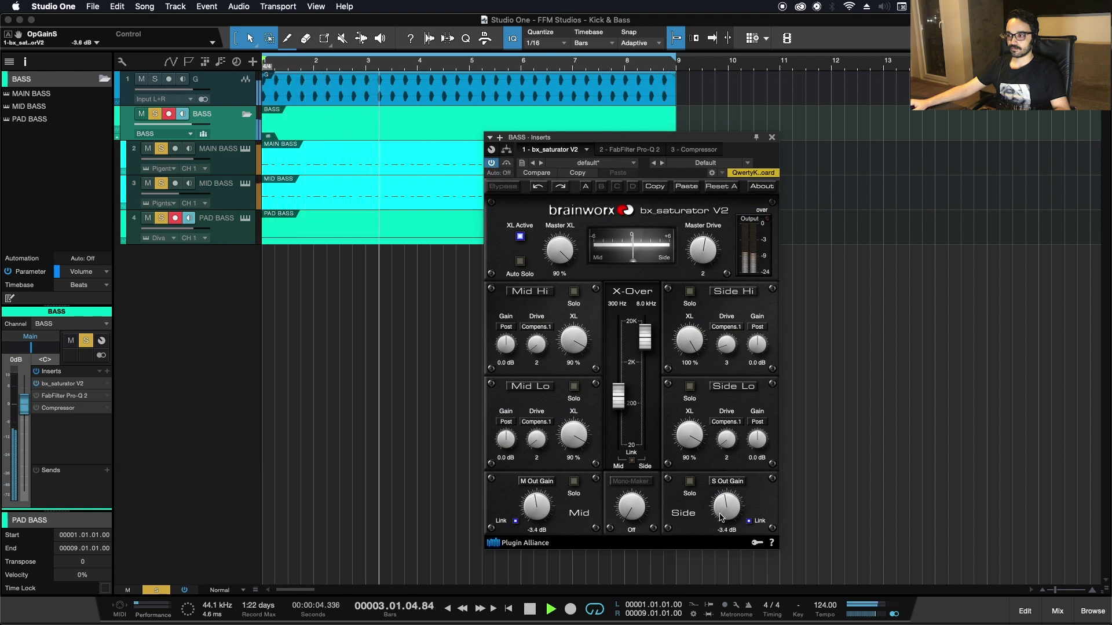
scroll(721, 517, up, 5)
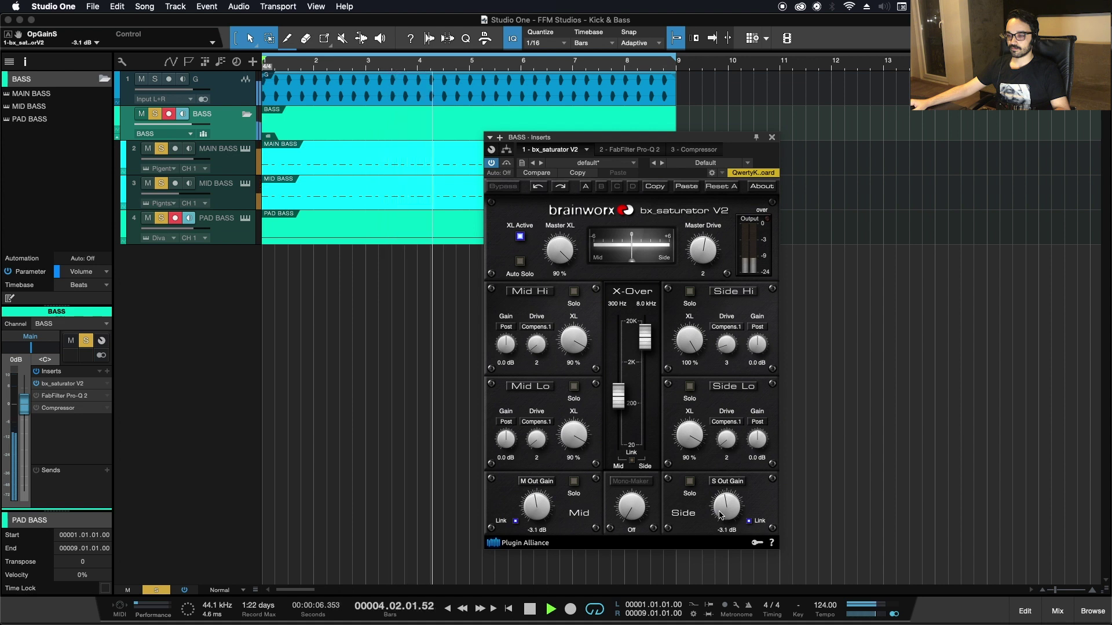
scroll(721, 517, up, 4)
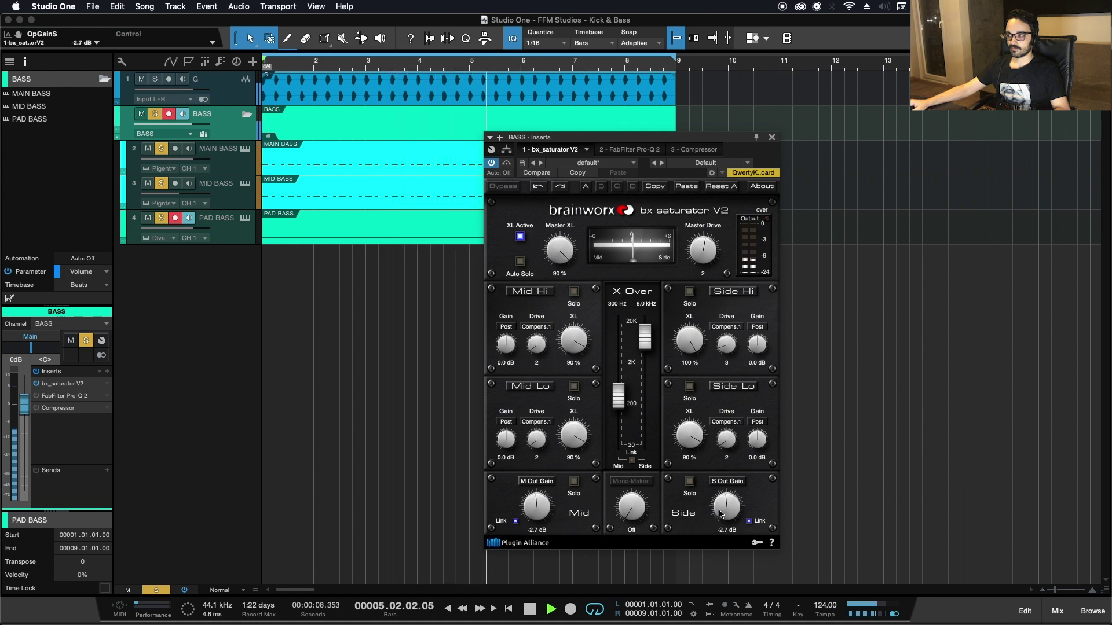
click(491, 164)
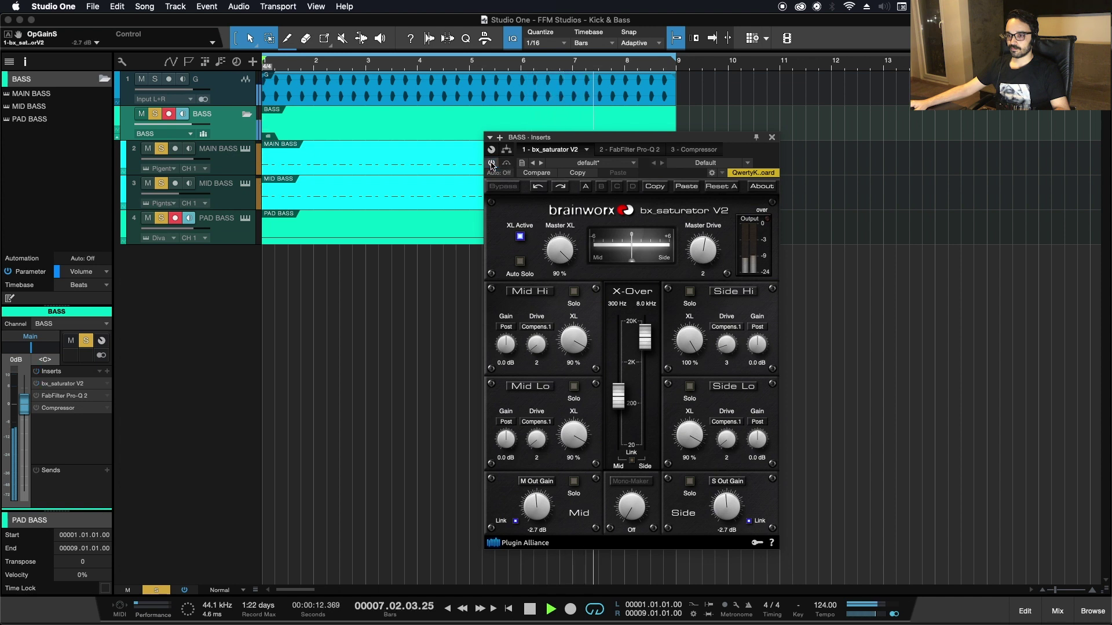
click(492, 164)
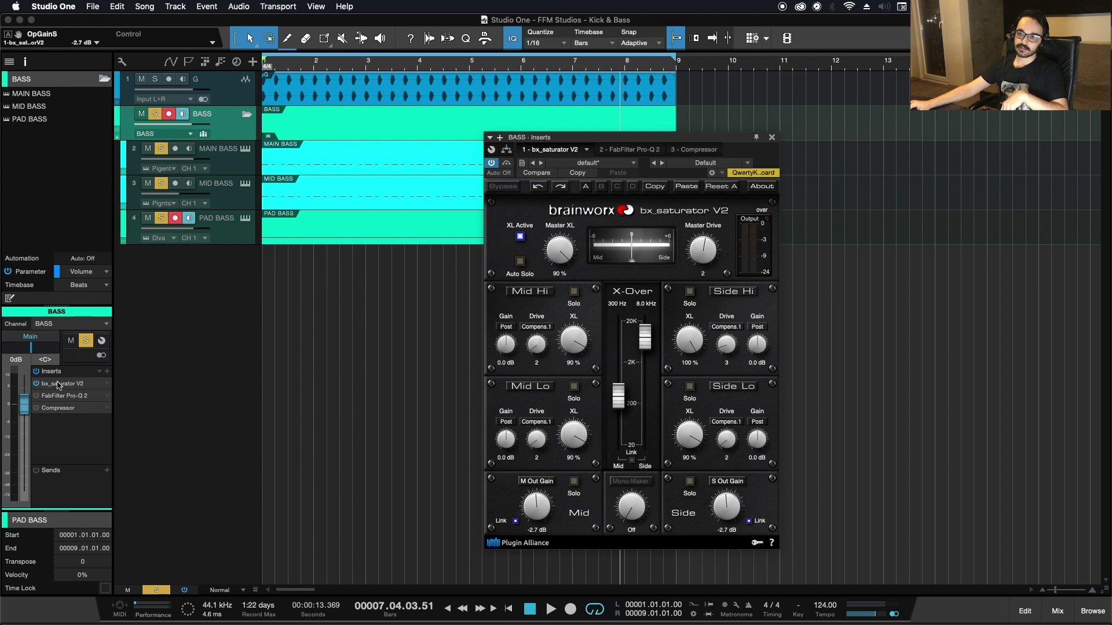
Step: Activate FabFilter Pro-Q 2 on the BASS bus and compare its curve with the EQs on kick track G and PAD BASS
click(43, 396)
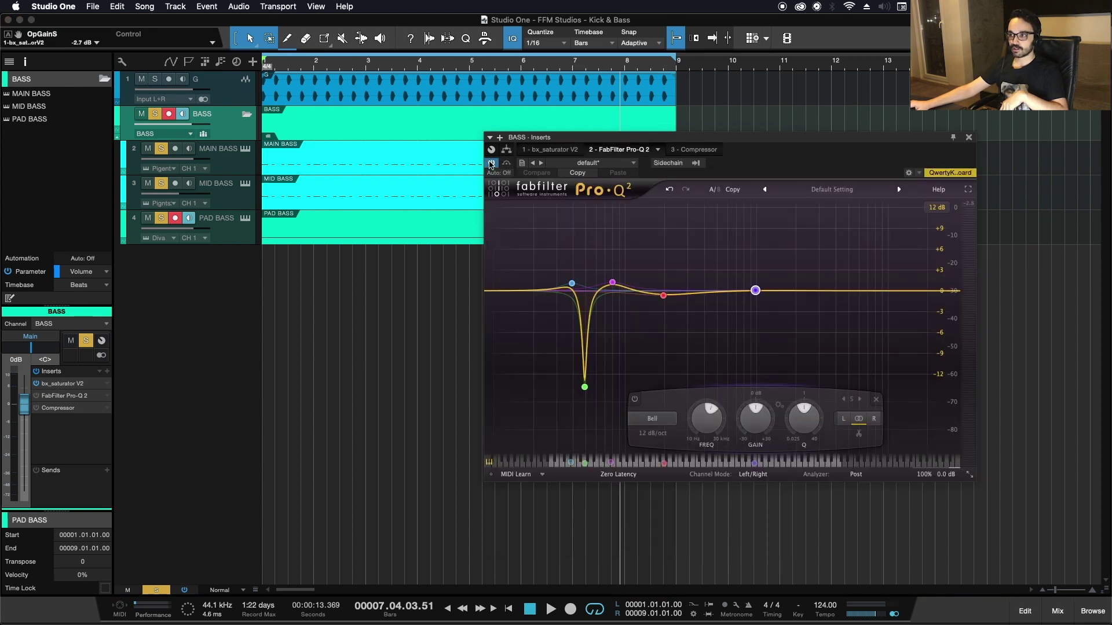
click(218, 89)
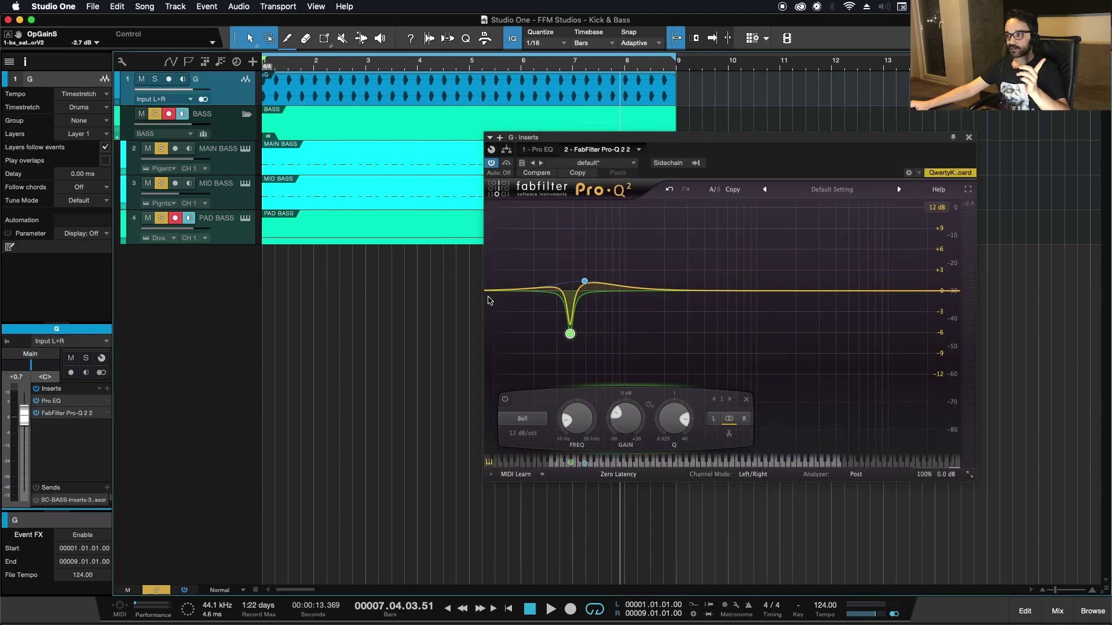
click(235, 234)
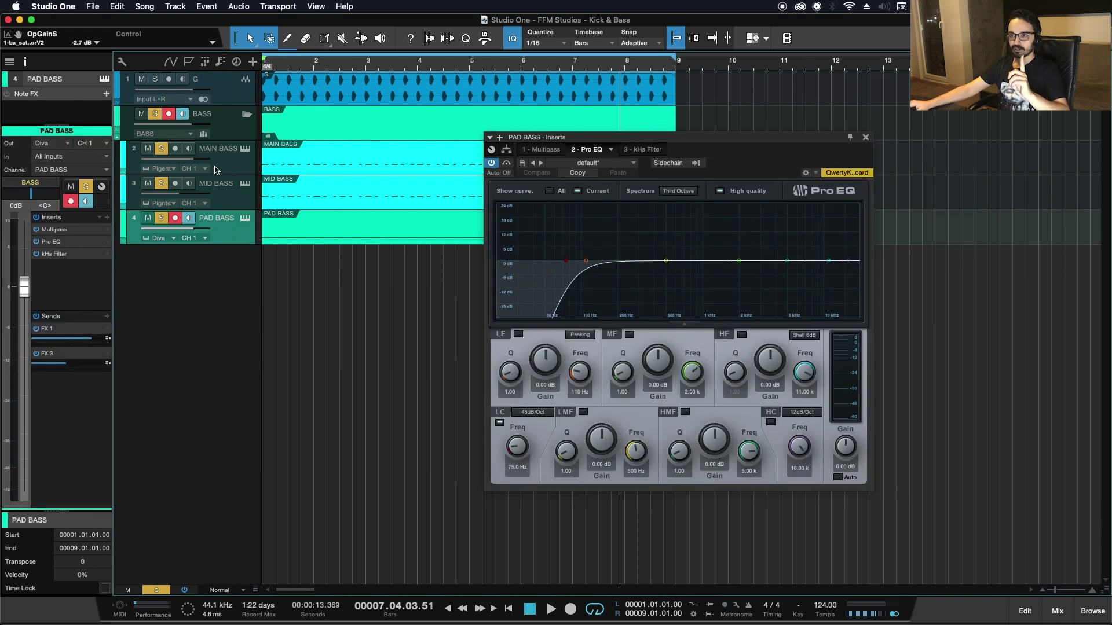
click(220, 122)
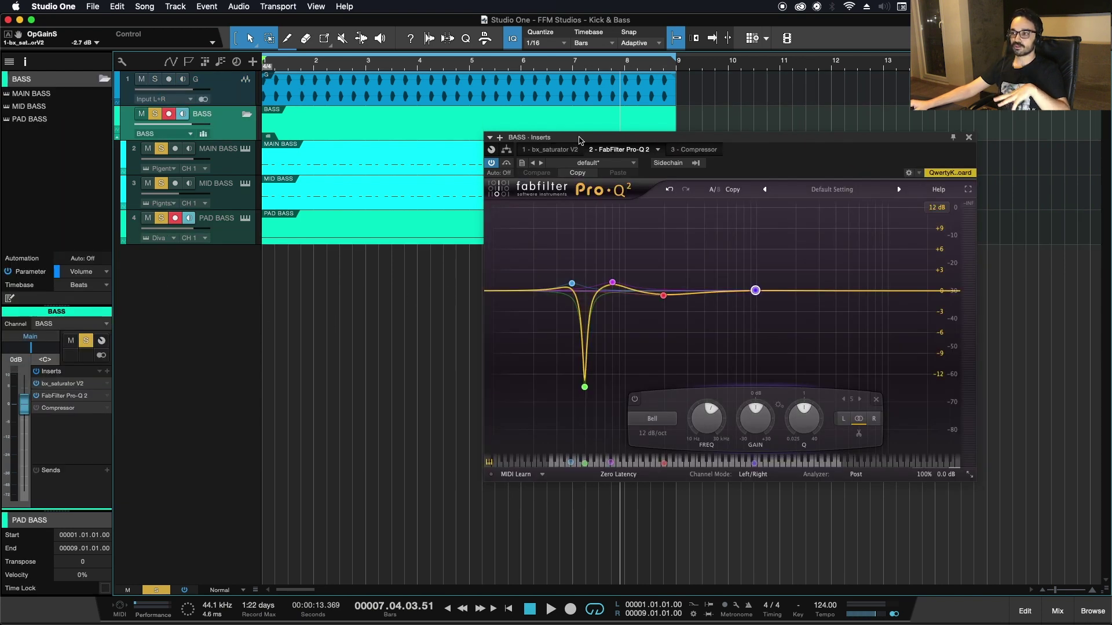
Step: Review the BASS bus Pro-Q 2 bands, lower the 195.31 Hz band's gain to -0.82 dB, and close the EQ
drag(579, 140, 580, 149)
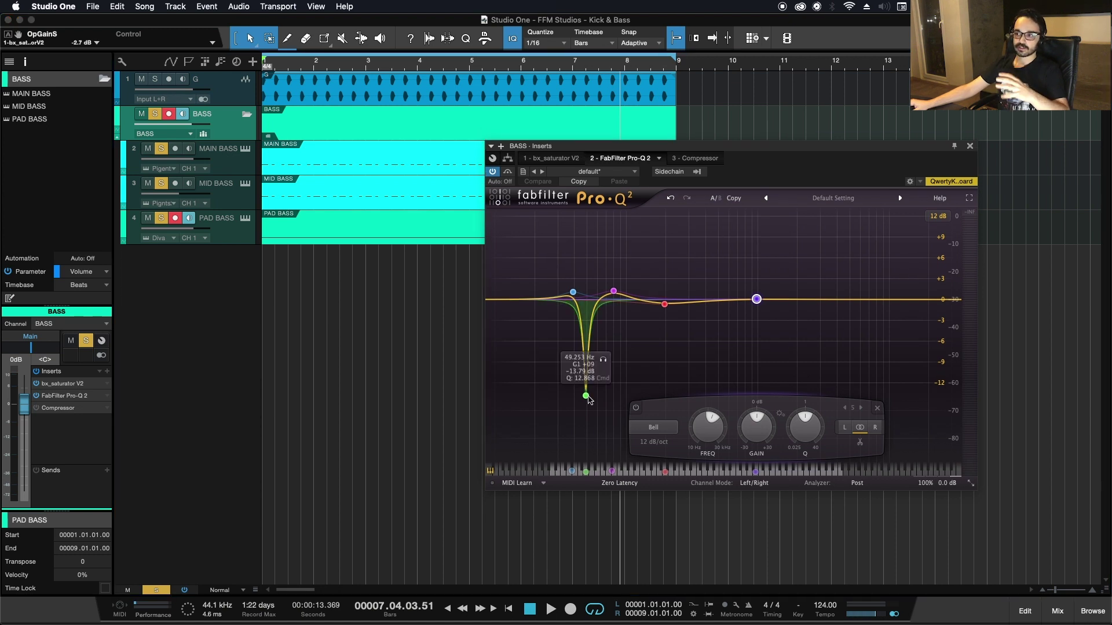
click(573, 291)
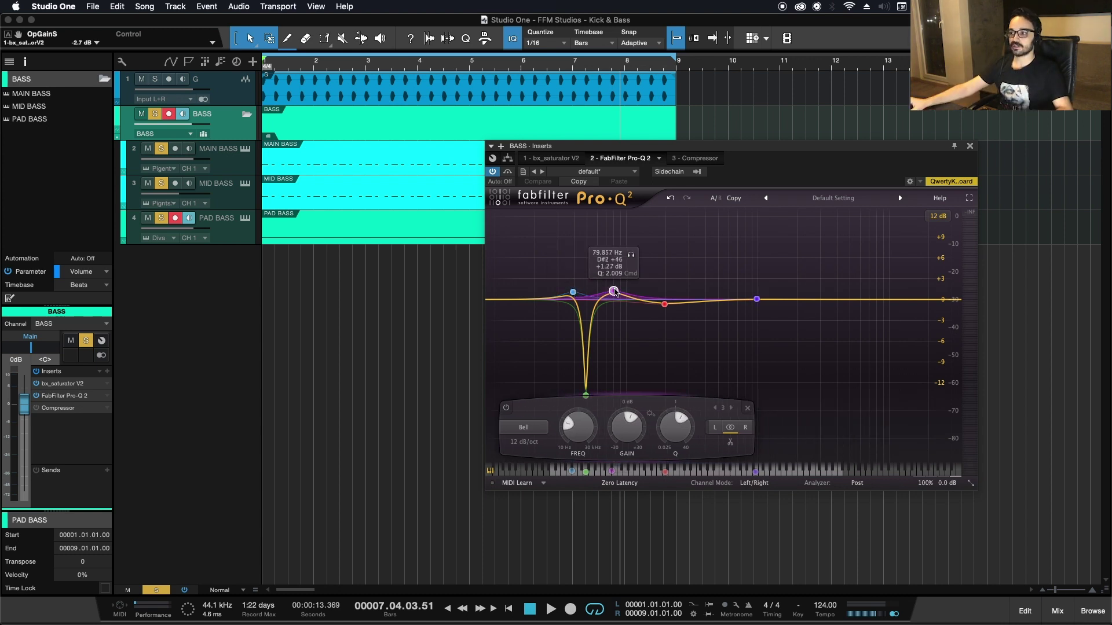
click(665, 305)
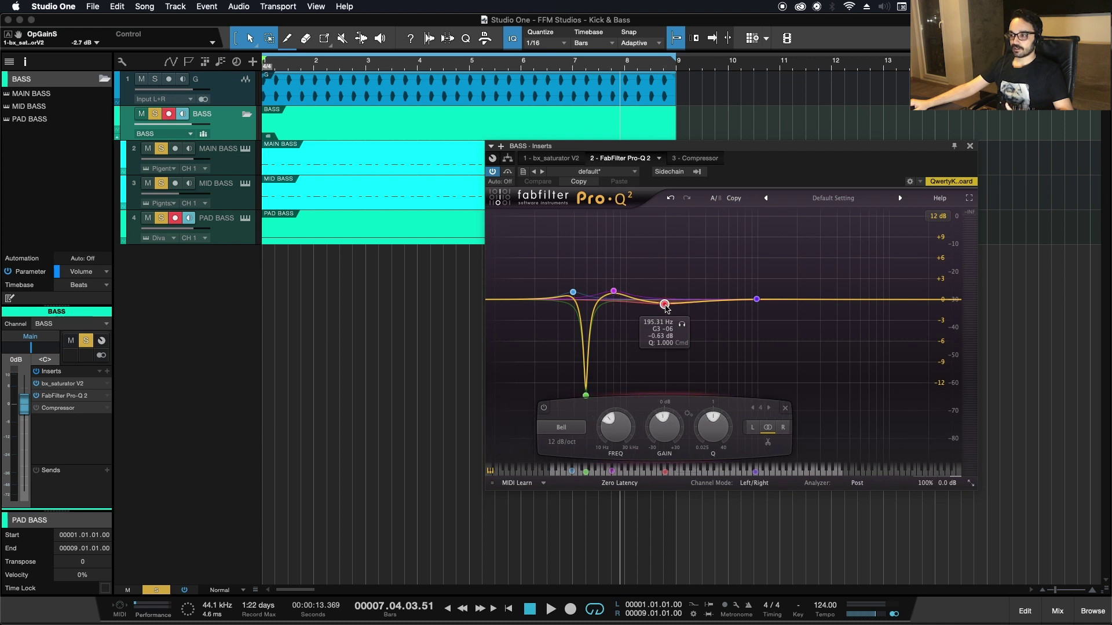
drag(661, 442, 661, 444)
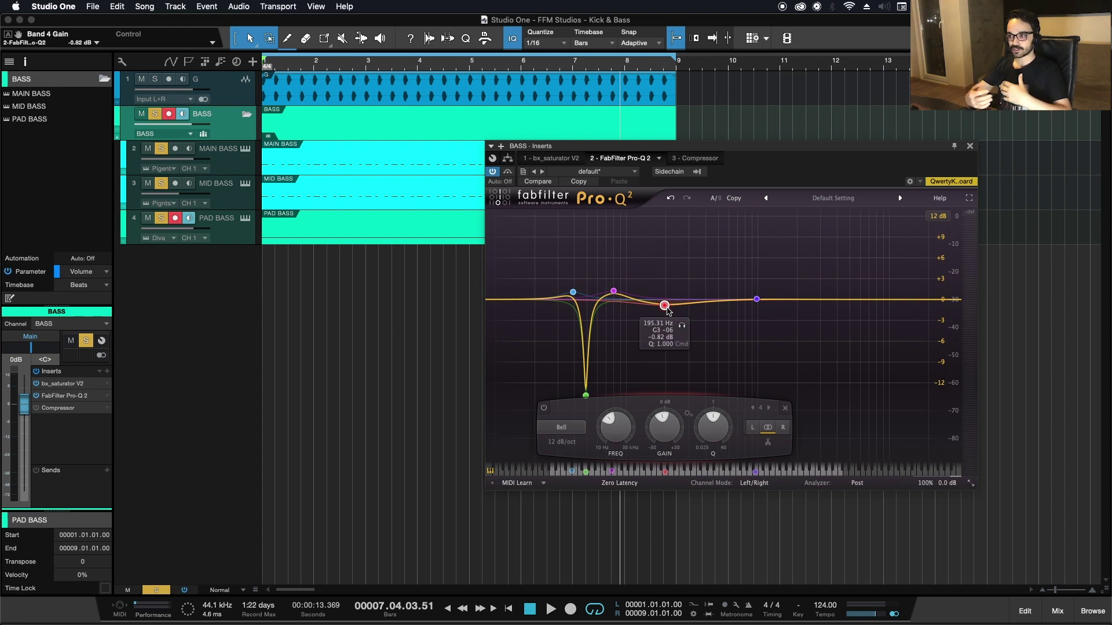
click(970, 146)
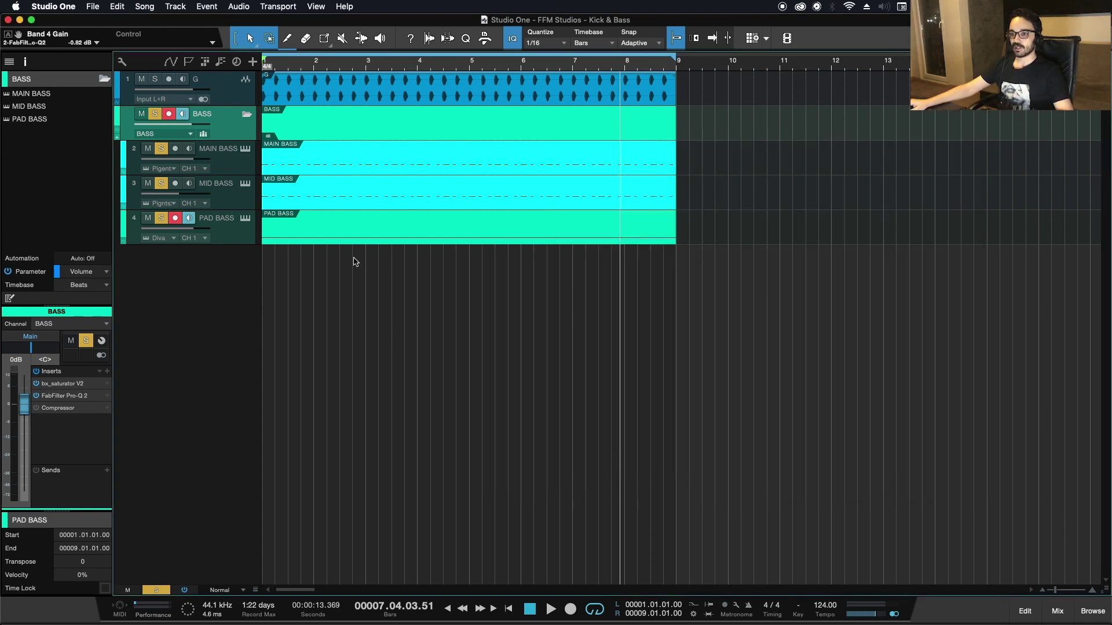
Step: Activate the BASS bus Compressor, and play the bass together with the soloed kick track G from the start
click(58, 408)
click(923, 138)
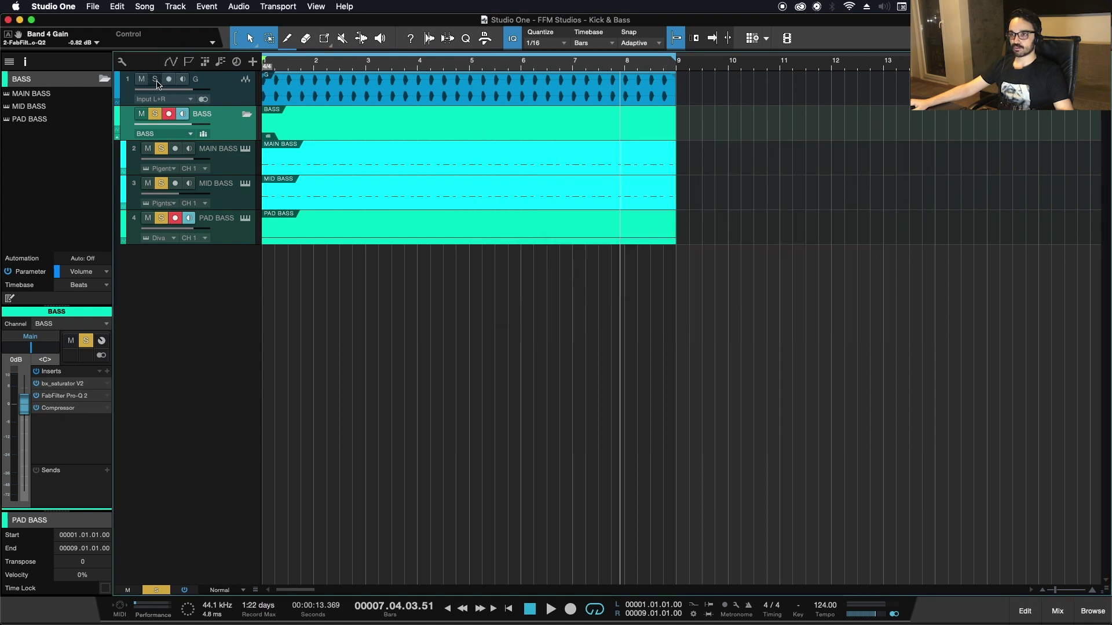
click(51, 409)
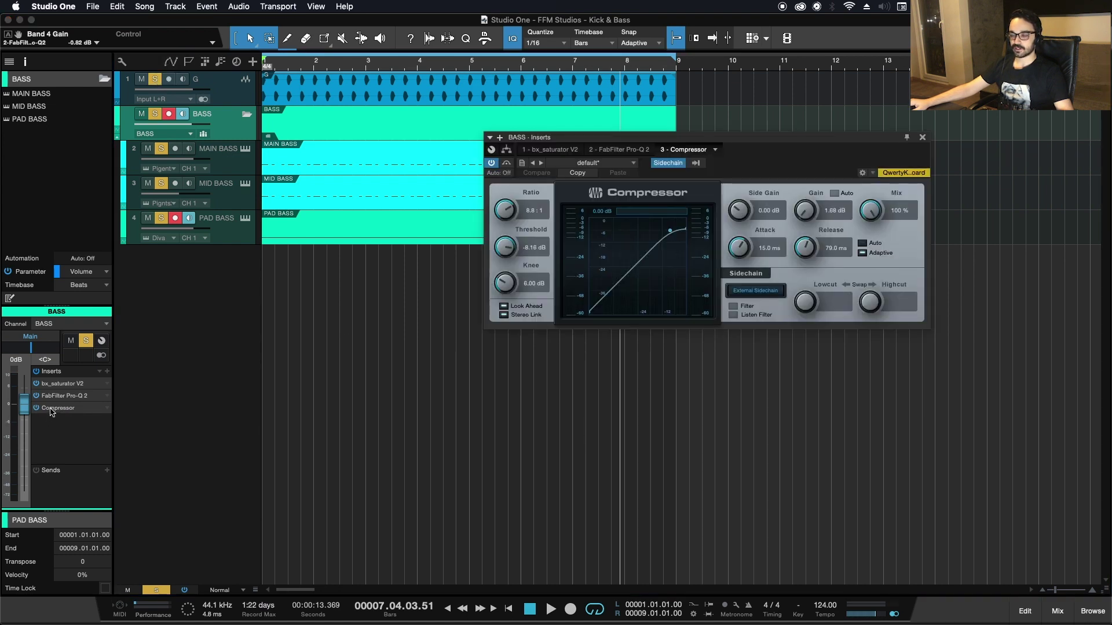
key(Home)
key(space)
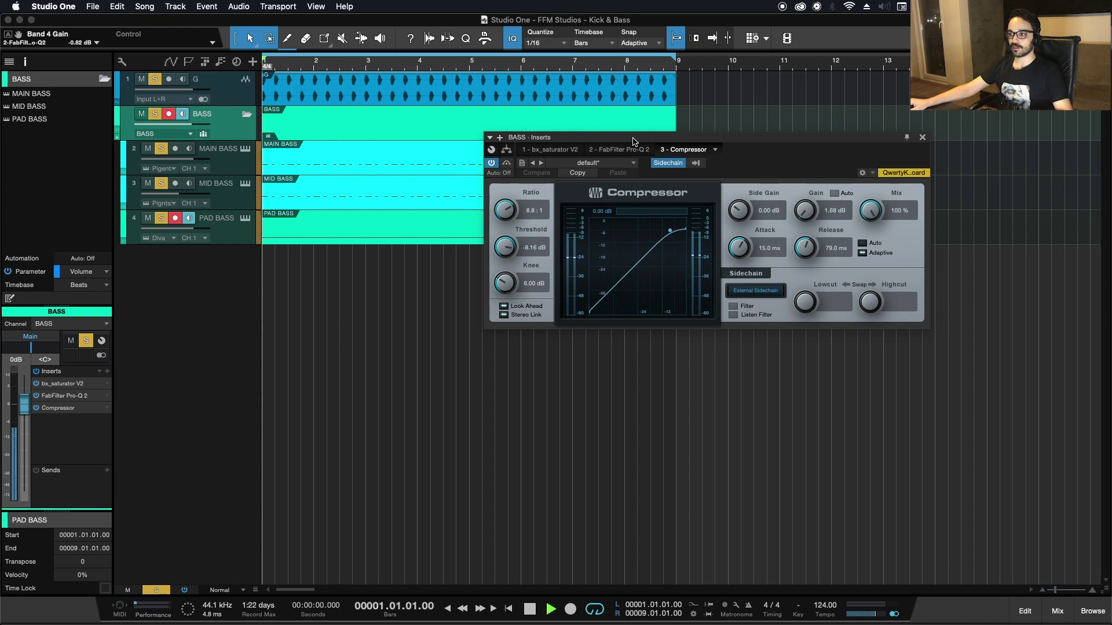
key(space)
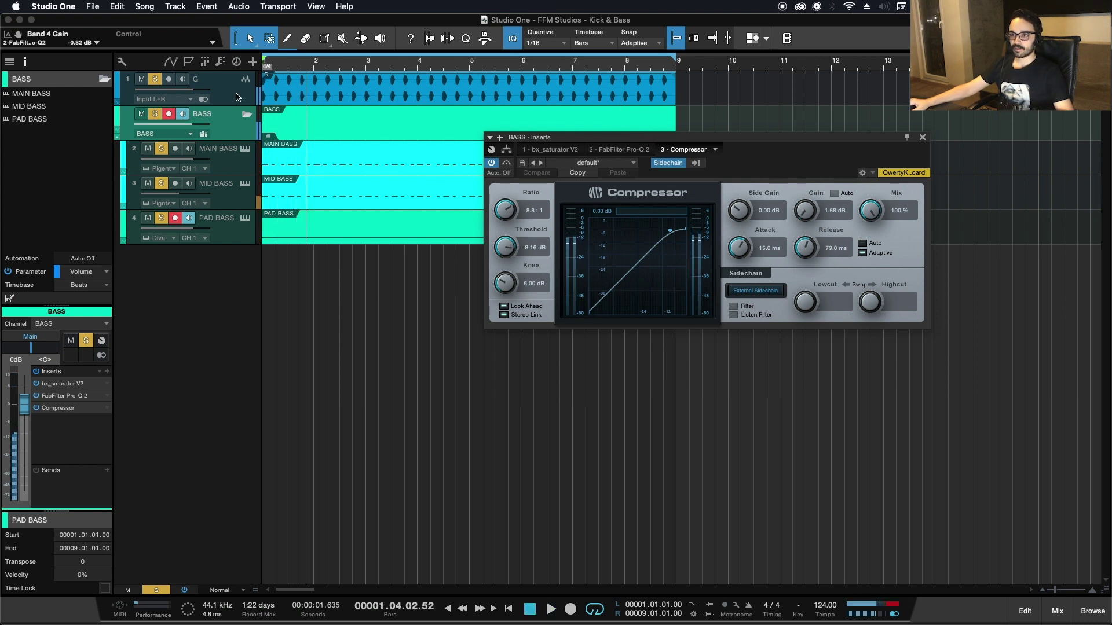
Step: Activate kick track G's sidechain send to the BASS Compressor, and play the mix with the Compressor shown
key(Up)
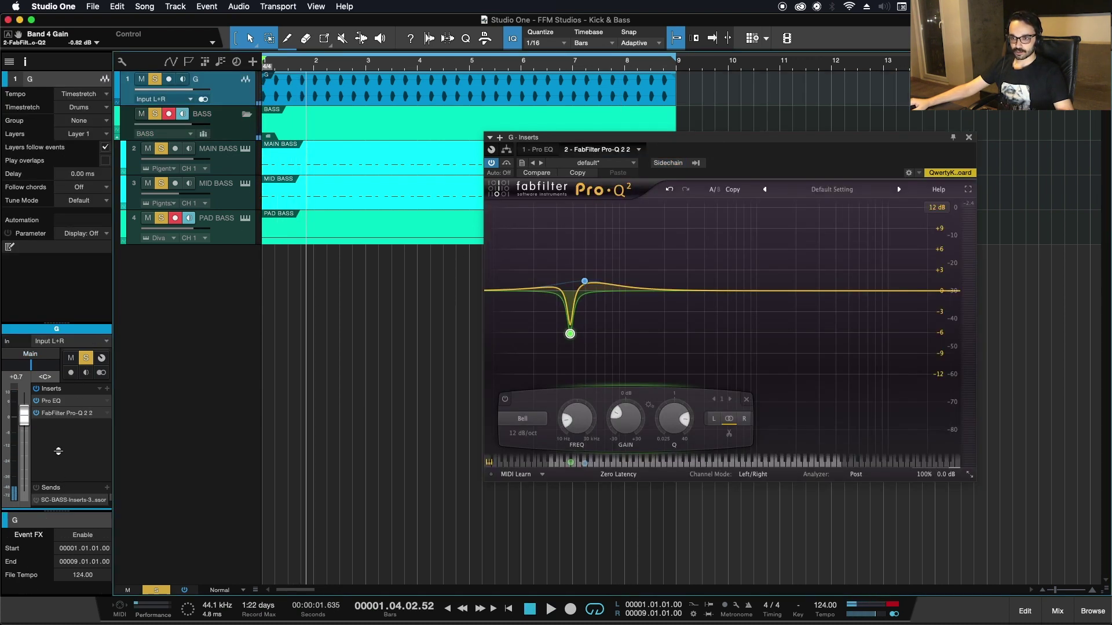
drag(58, 451, 48, 432)
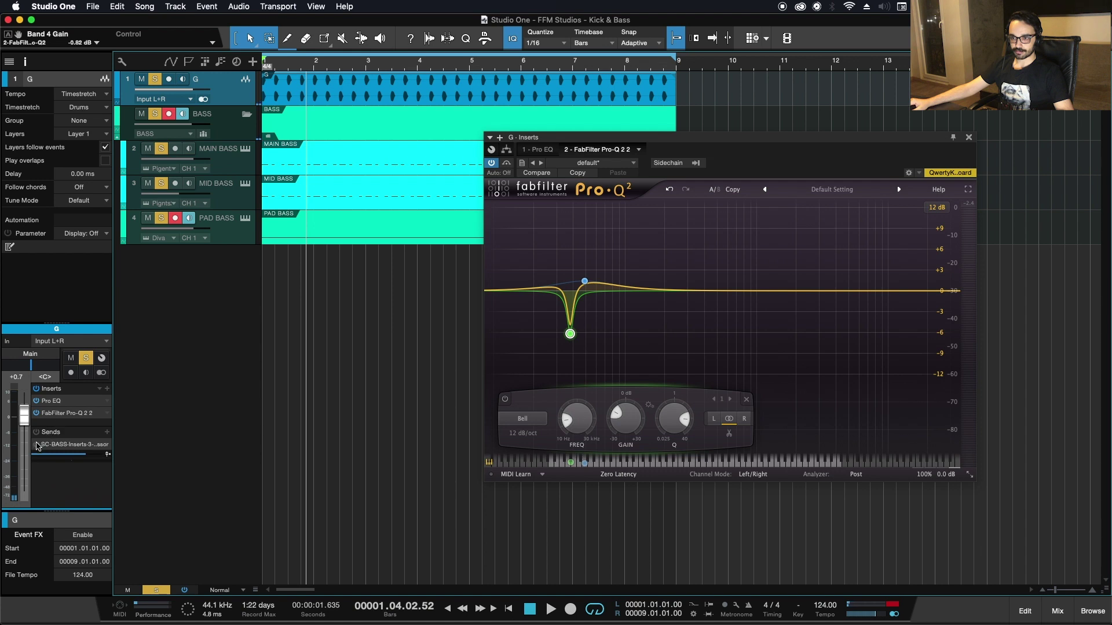
click(227, 124)
key(space)
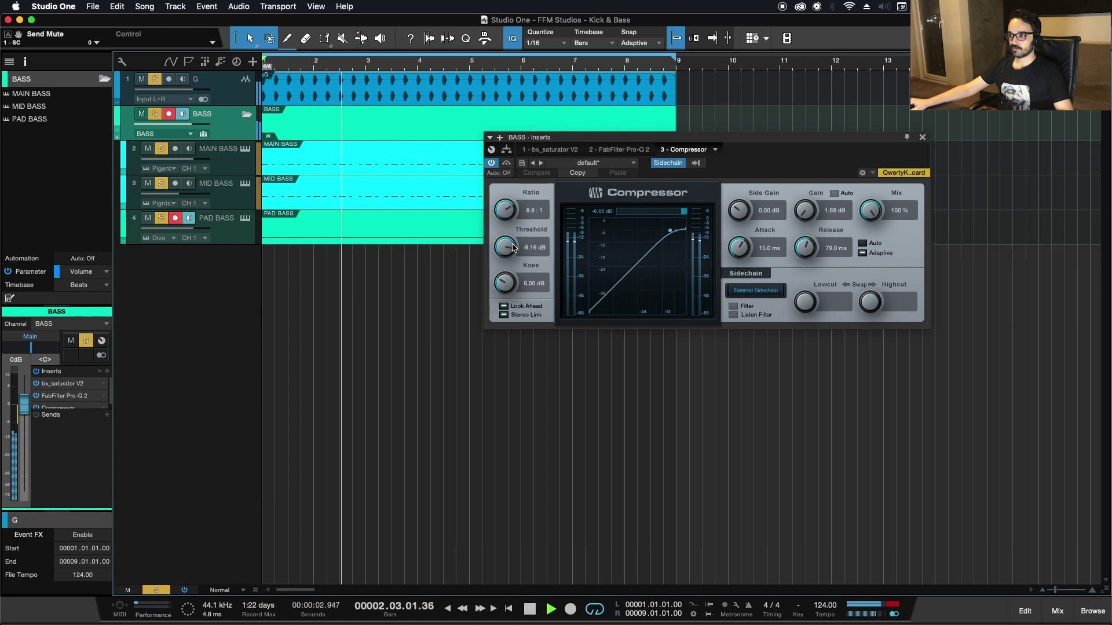
key(space)
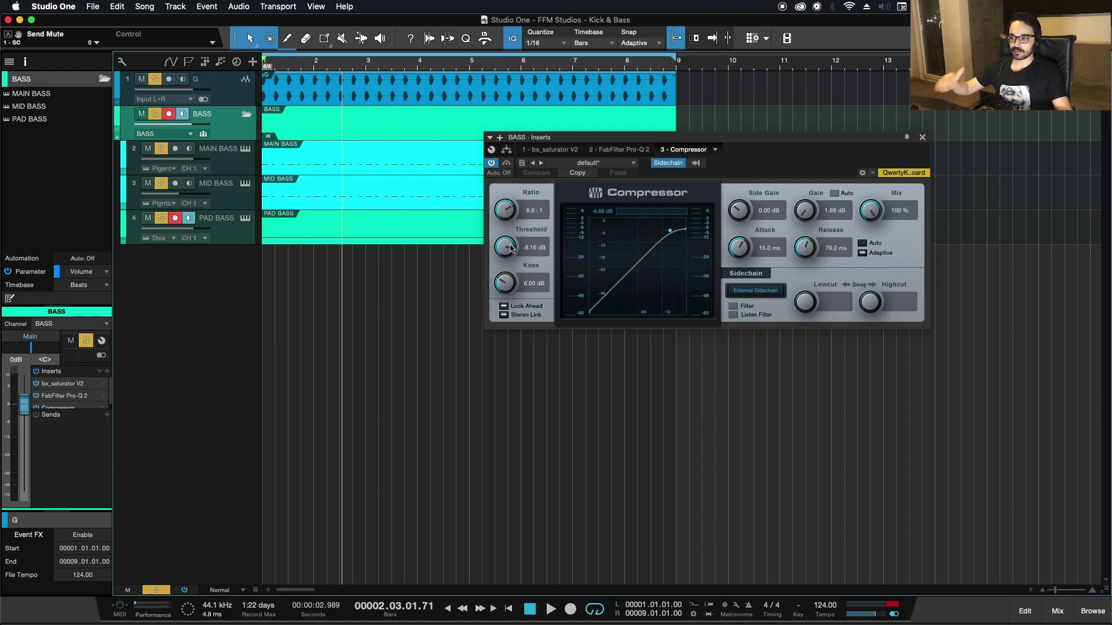
Step: Try the BASS Compressor with its threshold lowered to -38.88 dB during playback, and undo the change
key(space)
drag(510, 248, 504, 342)
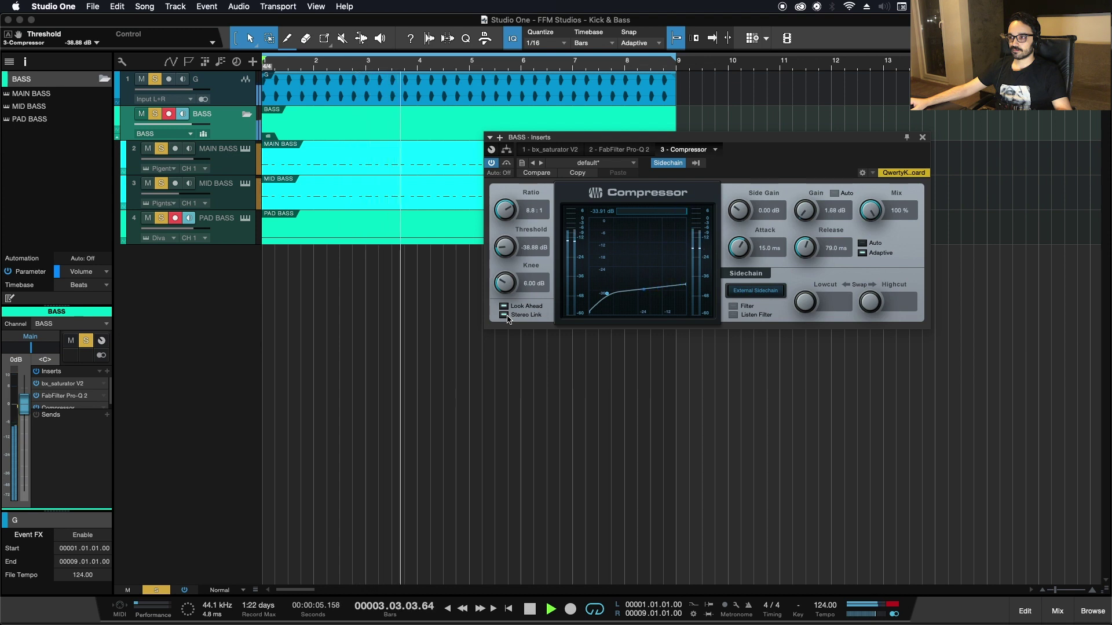
key(space)
key(super+z)
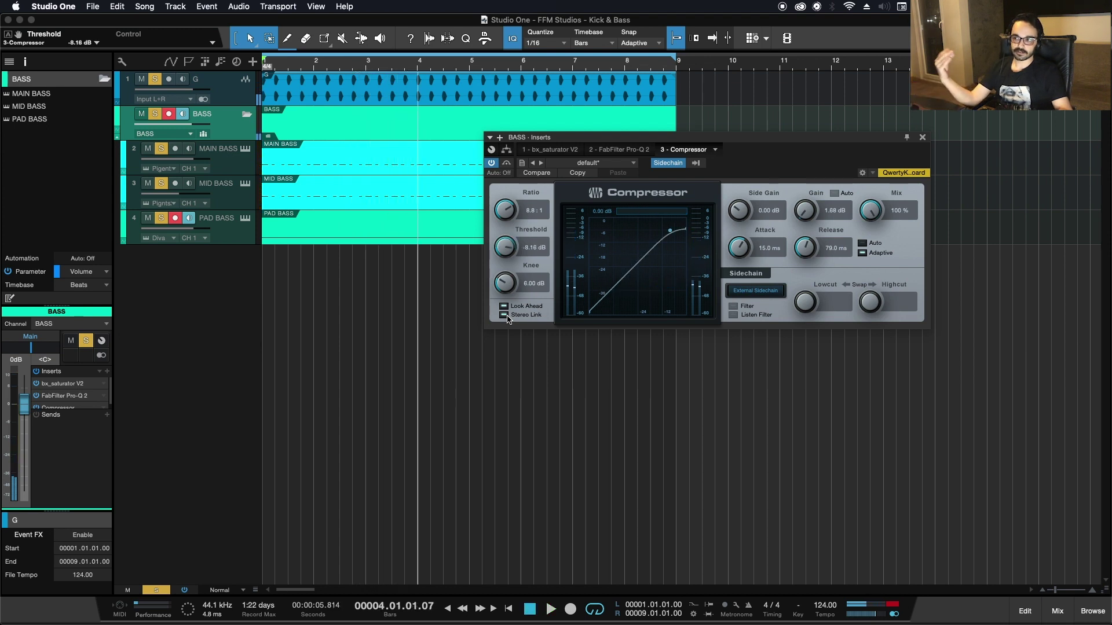
Step: Compare playback with the BASS Compressor bypassed and active, set its gain to 2.16 dB, and close it
key(space)
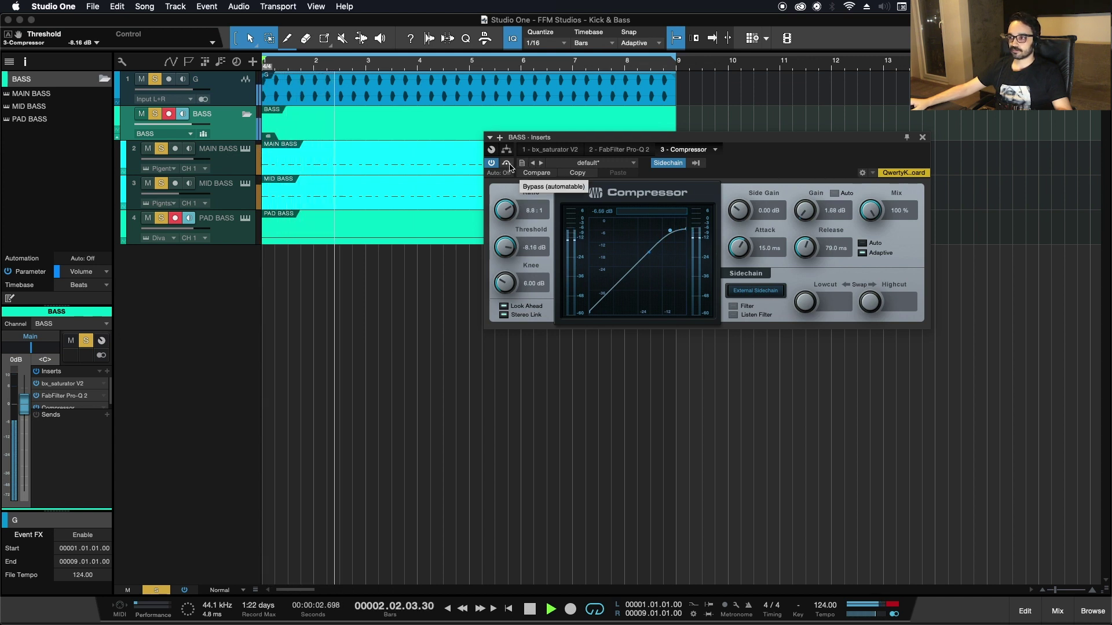
click(508, 165)
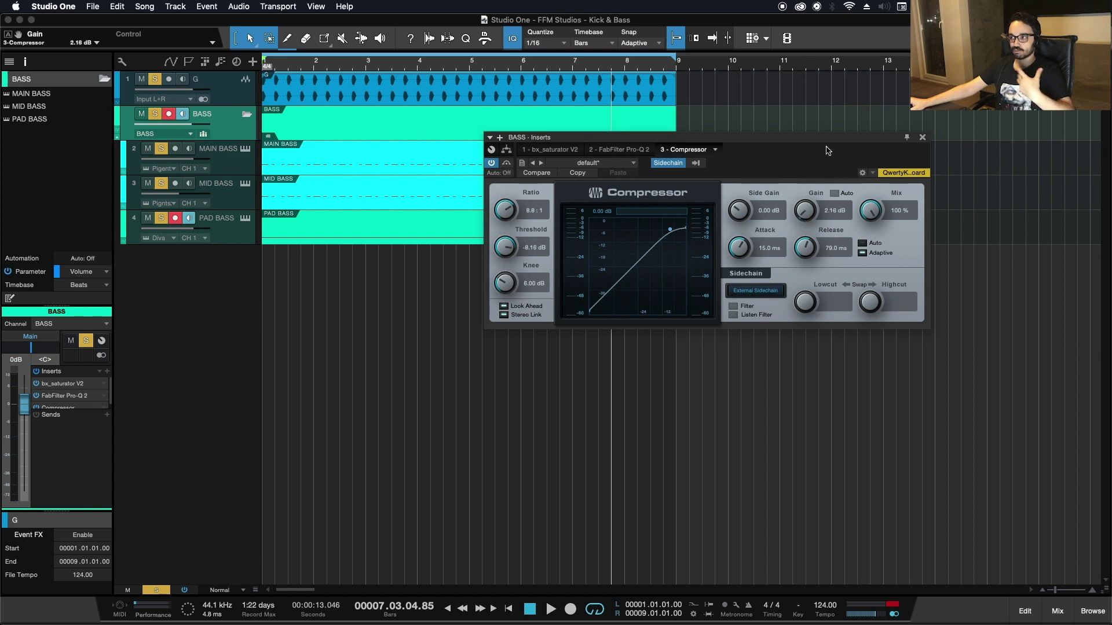
click(922, 137)
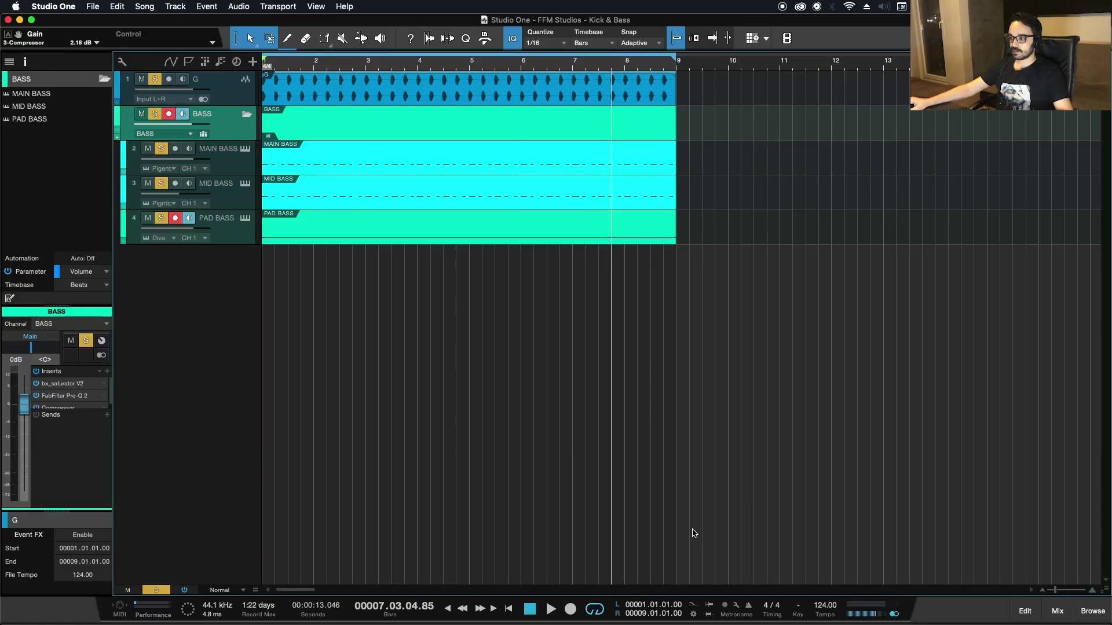
Step: Reduce the track height to Small, and play the mix from the start with all inserts deactivated and reactivated
key(shift+w)
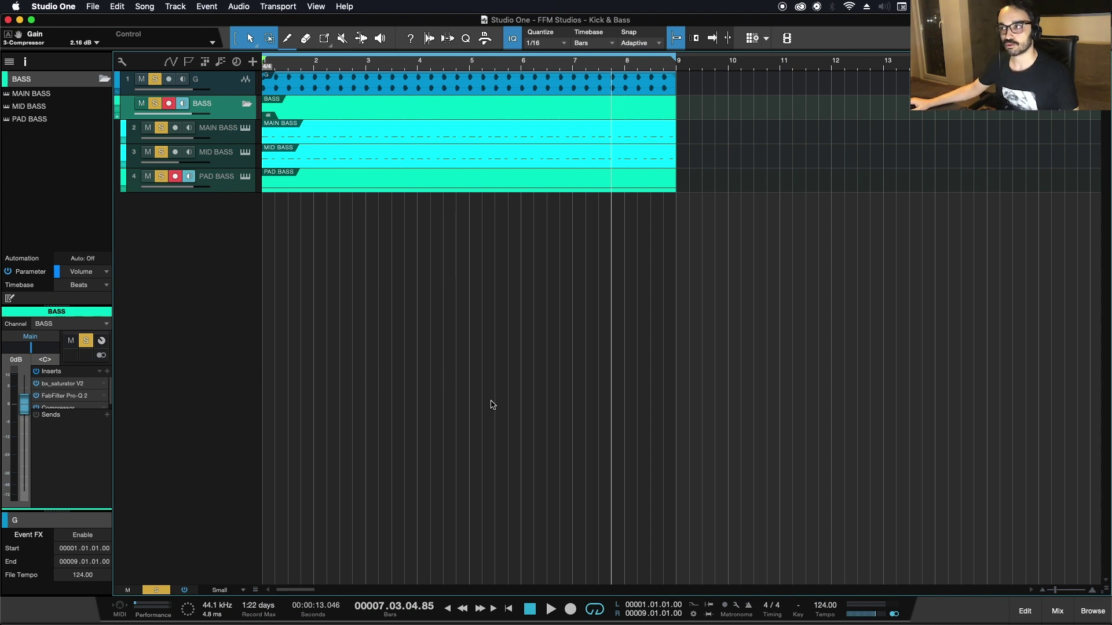
key(comma)
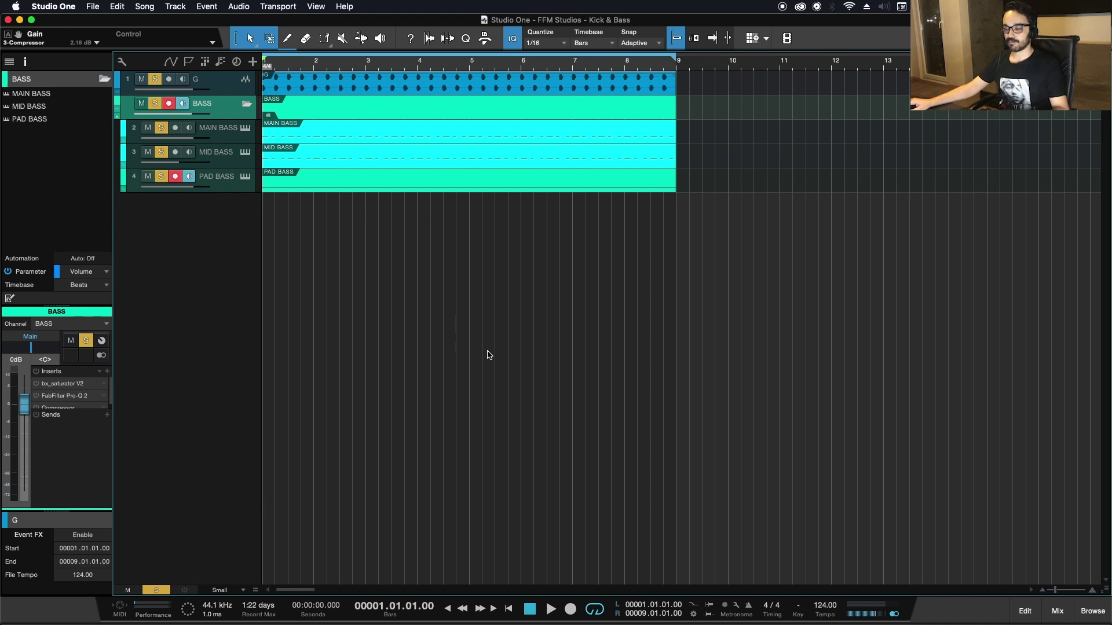
key(space)
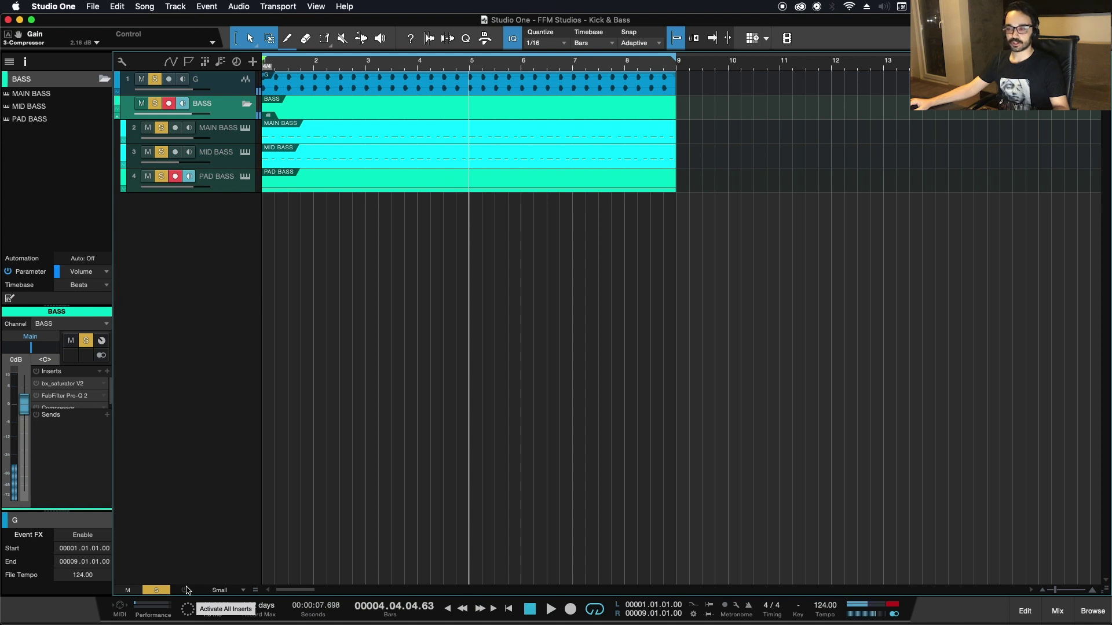
key(space)
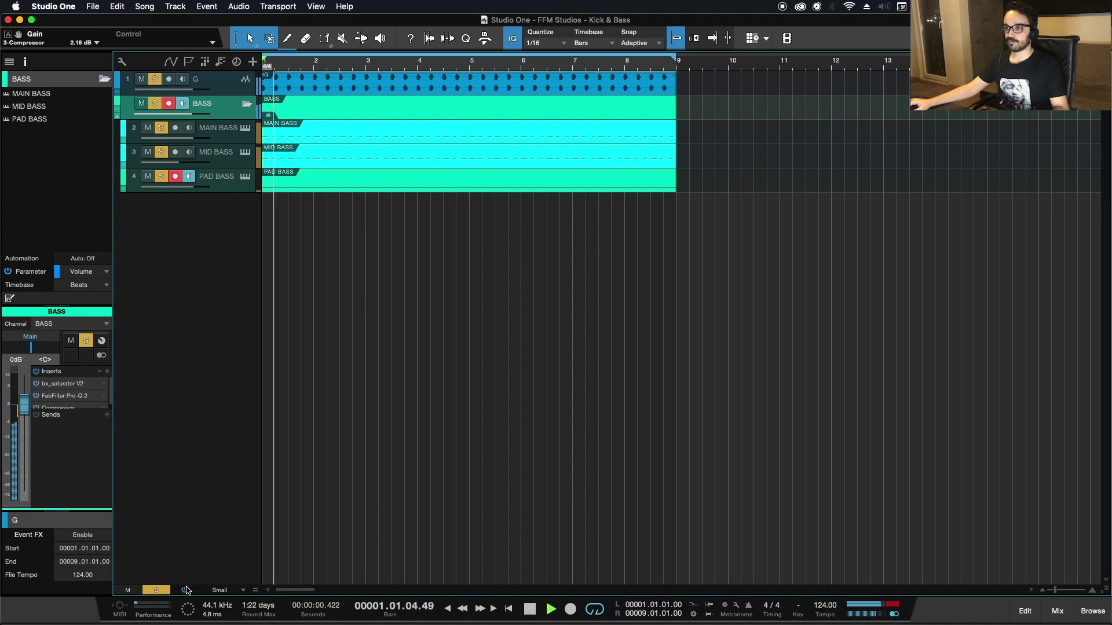